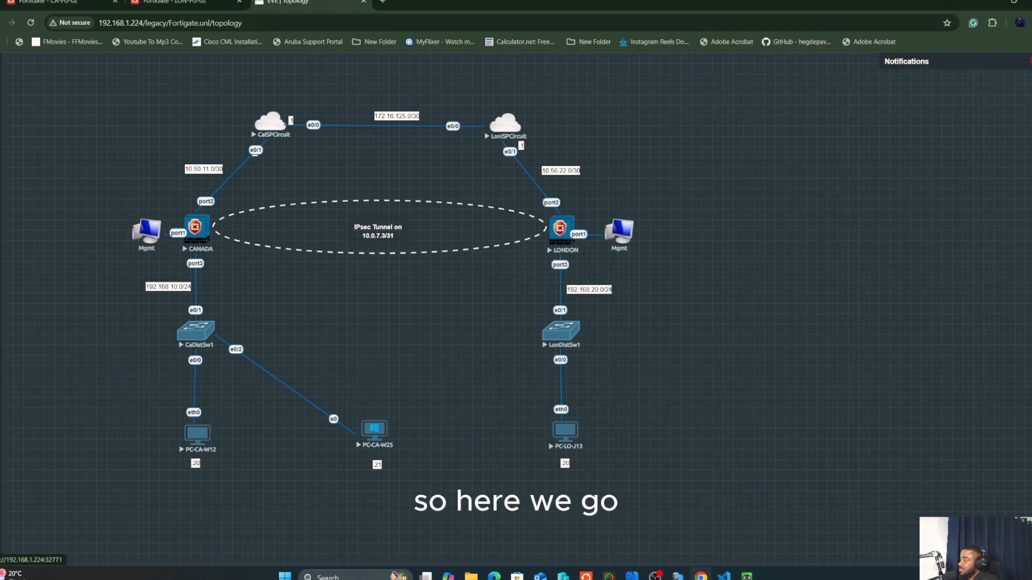
Open a console session to the CANADA firewall, then close it.
left_click(197, 229)
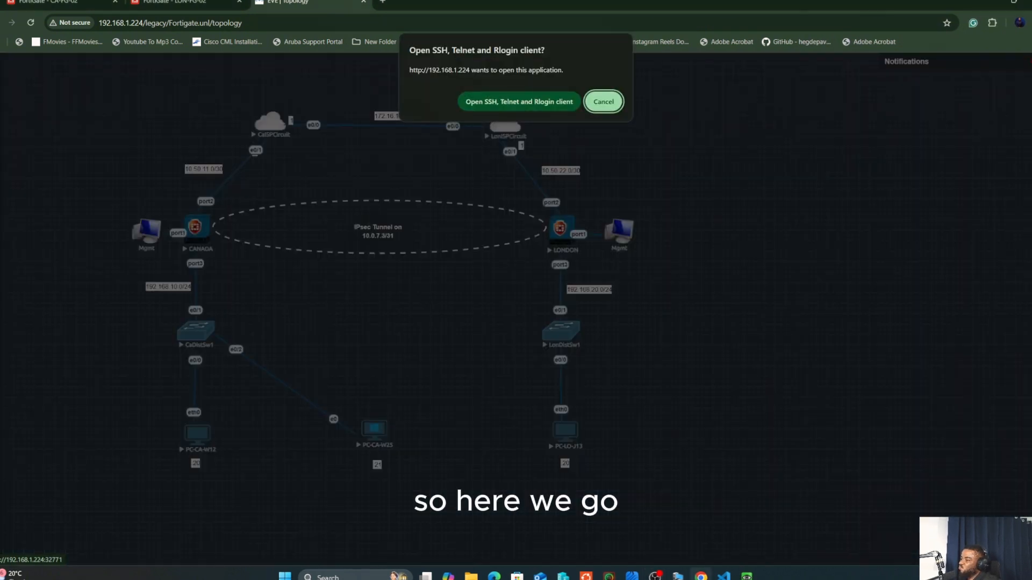
left_click(519, 101)
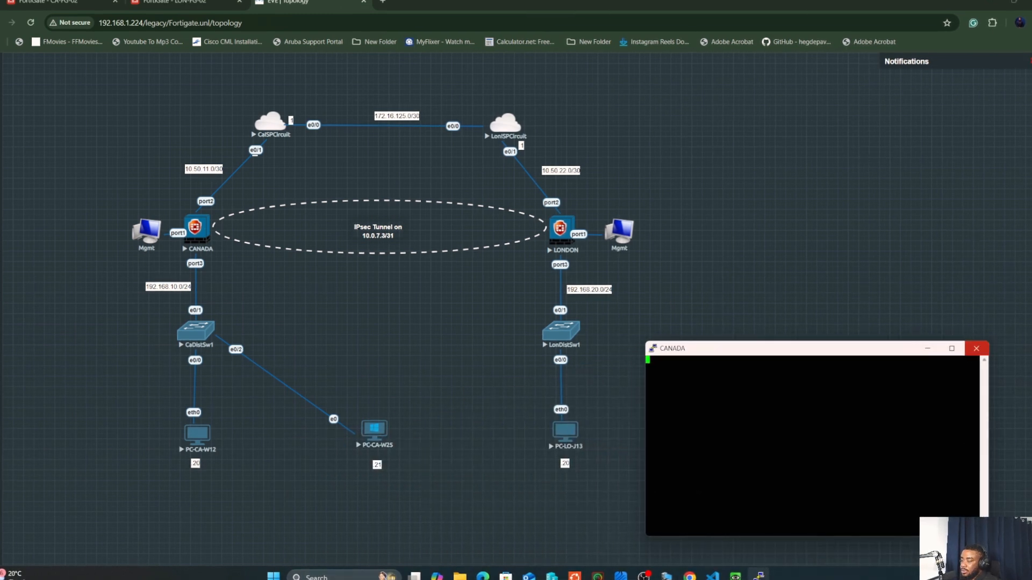
left_click(977, 349)
left_click(524, 320)
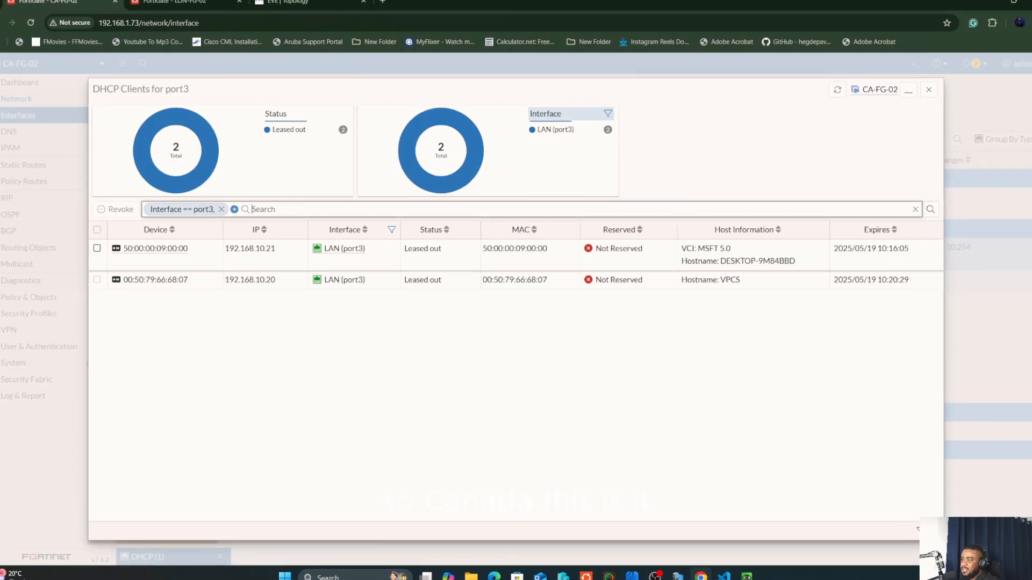
Close the port3 DHCP clients list and reload the CA-FG-02 interfaces list.
left_click(928, 90)
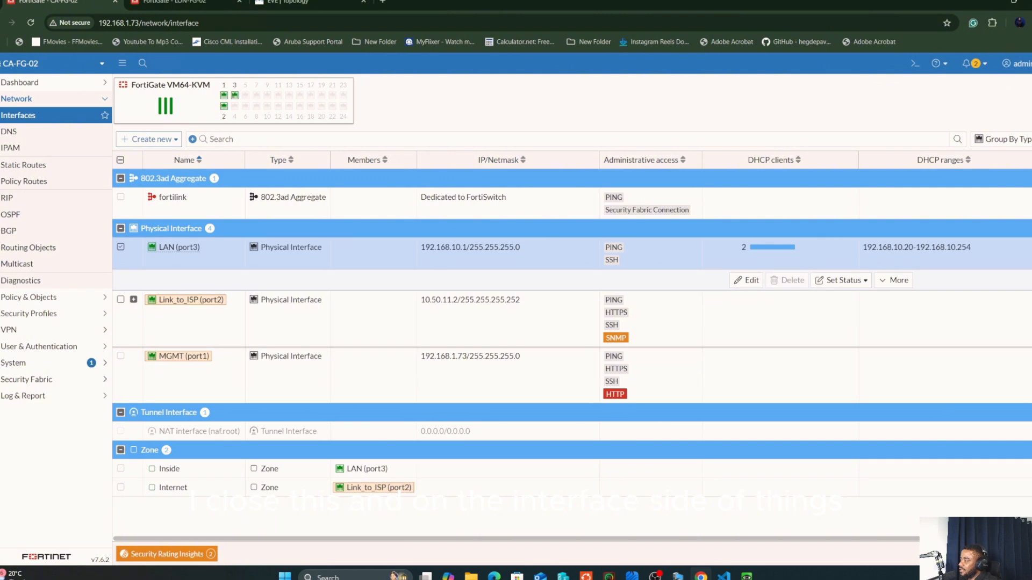
left_click(32, 115)
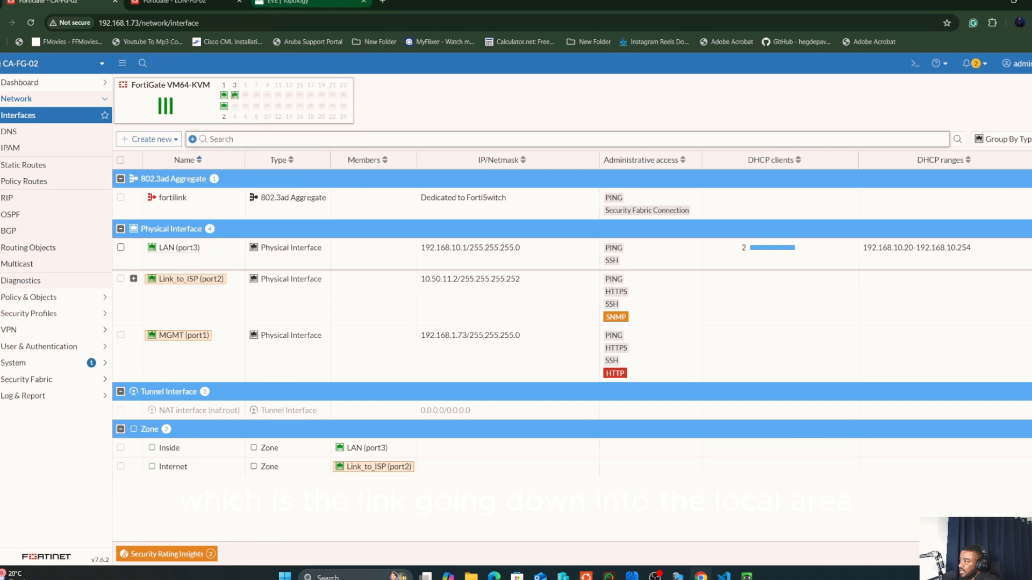
left_click(301, 2)
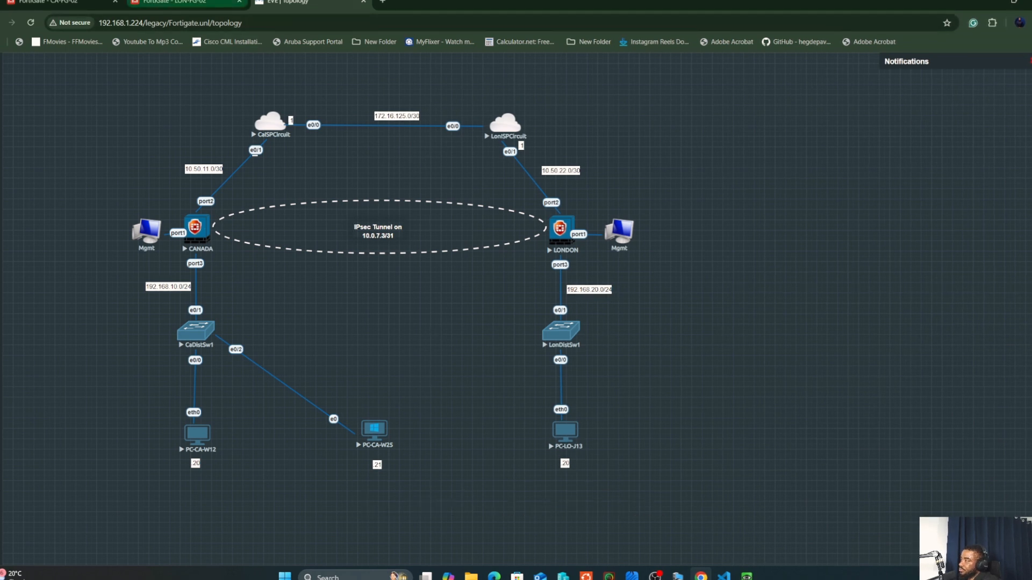
left_click(53, 2)
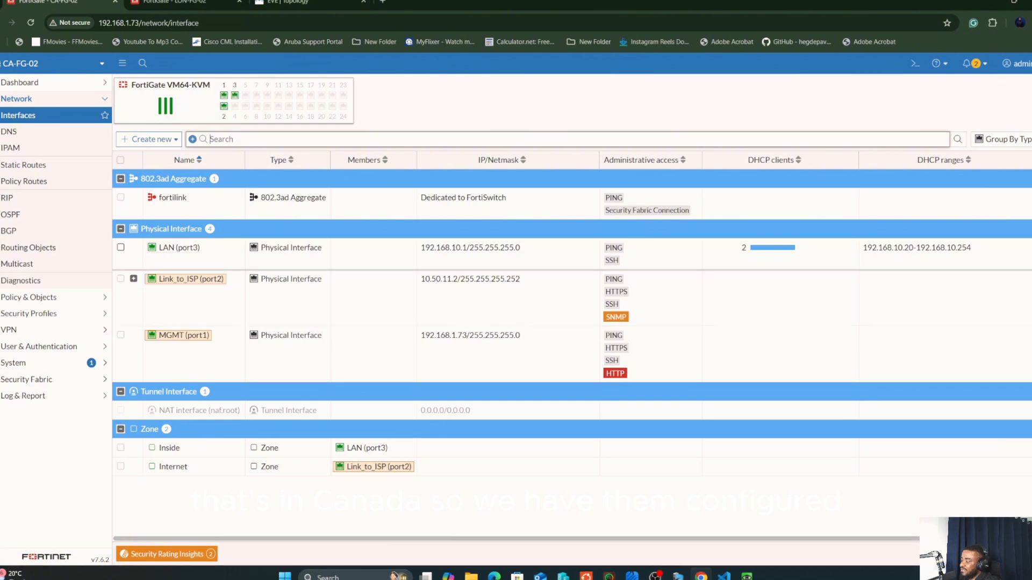
Compare the lab topology diagram with the CA-FG-02 interfaces page.
mouse_move(778, 249)
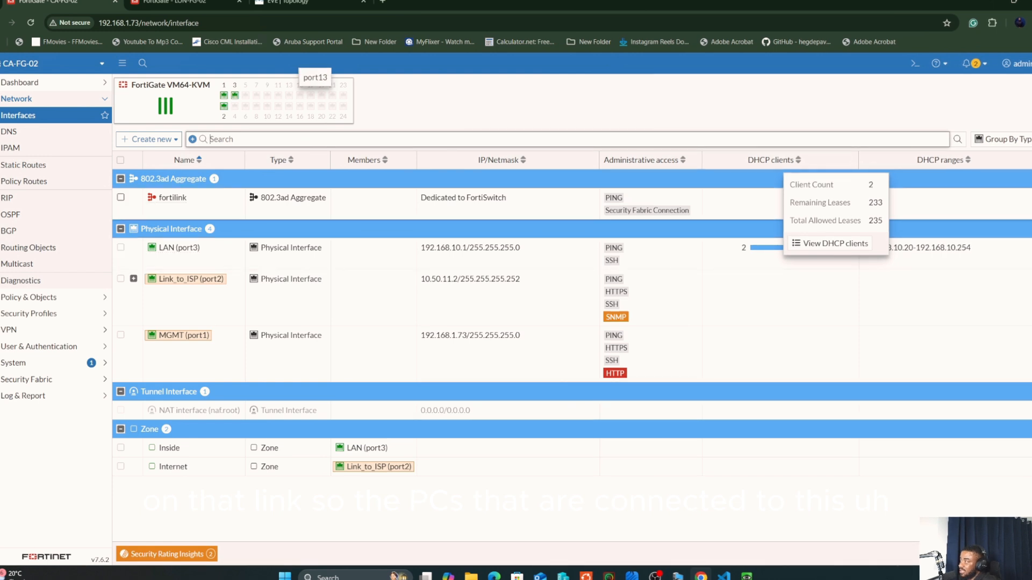
left_click(290, 2)
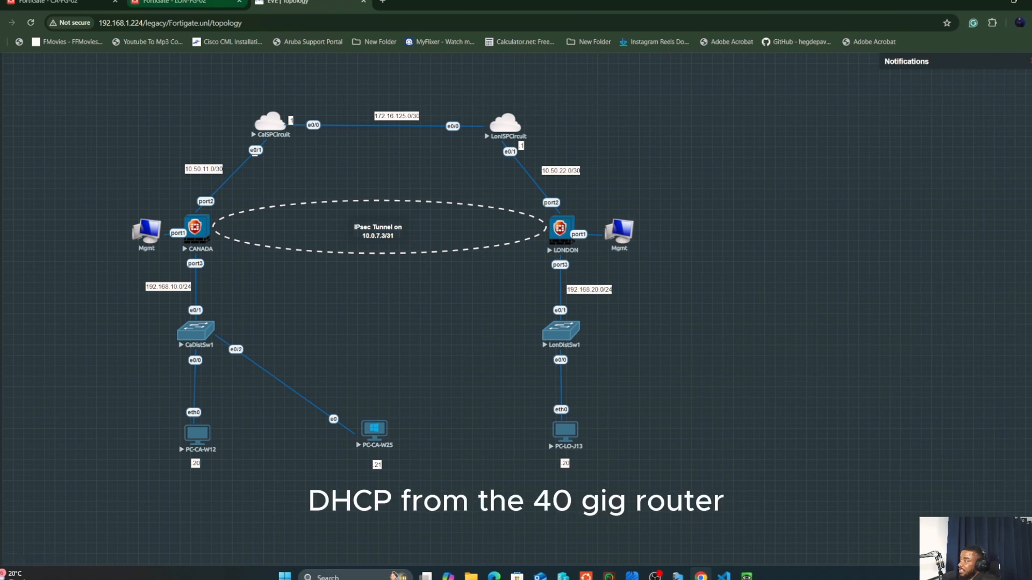
left_click(48, 2)
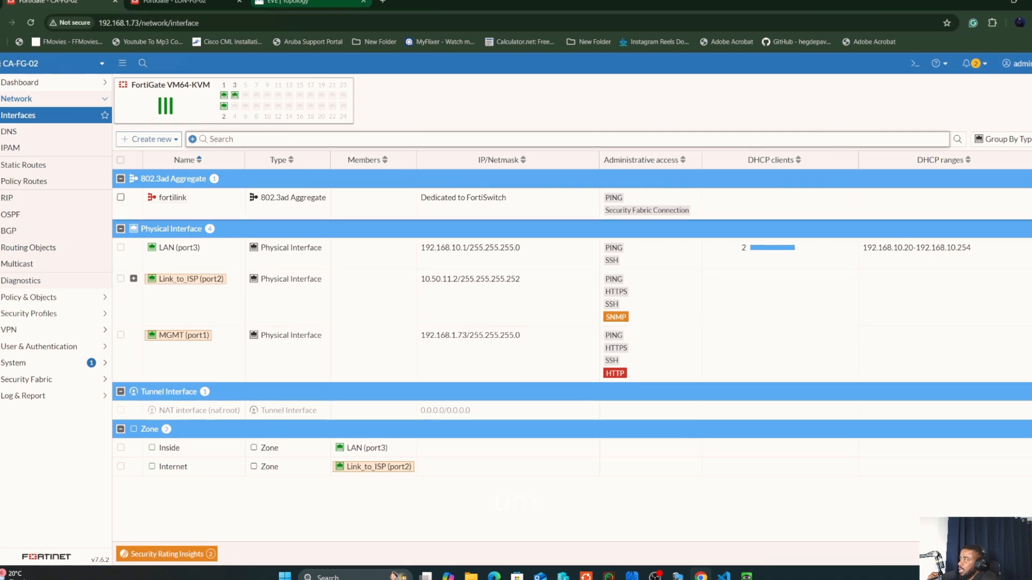
left_click(290, 3)
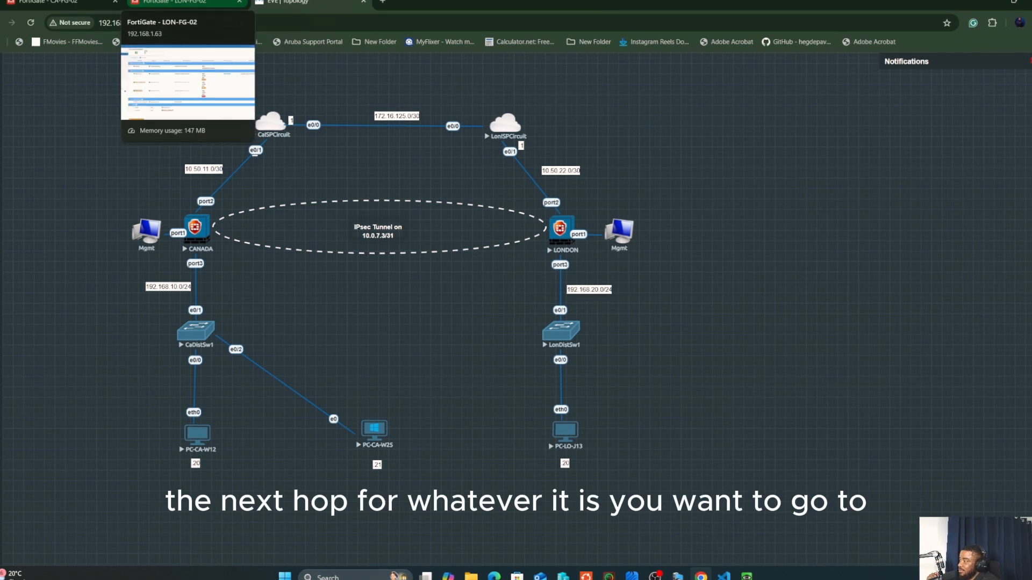
left_click(49, 2)
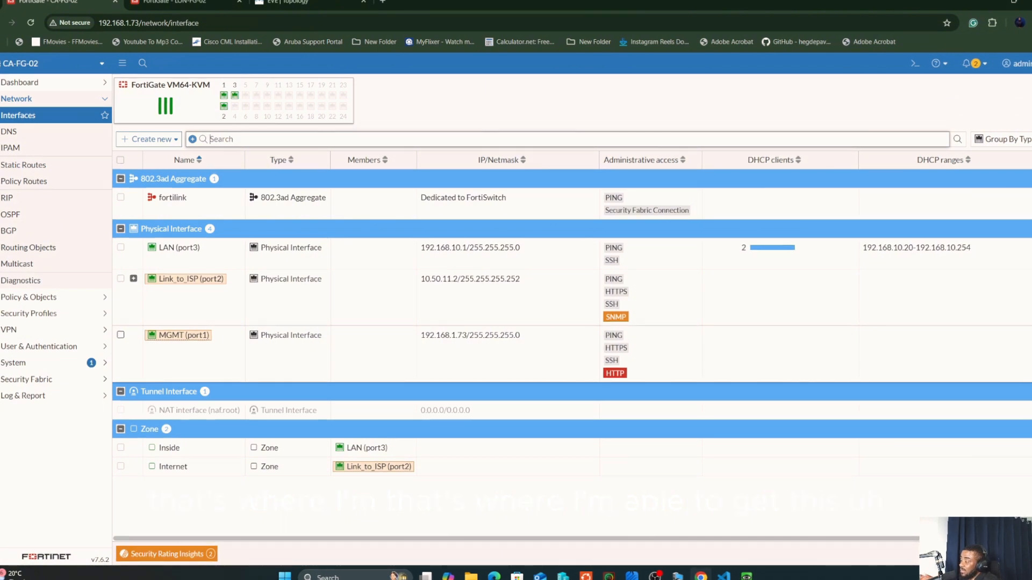
mouse_move(446, 335)
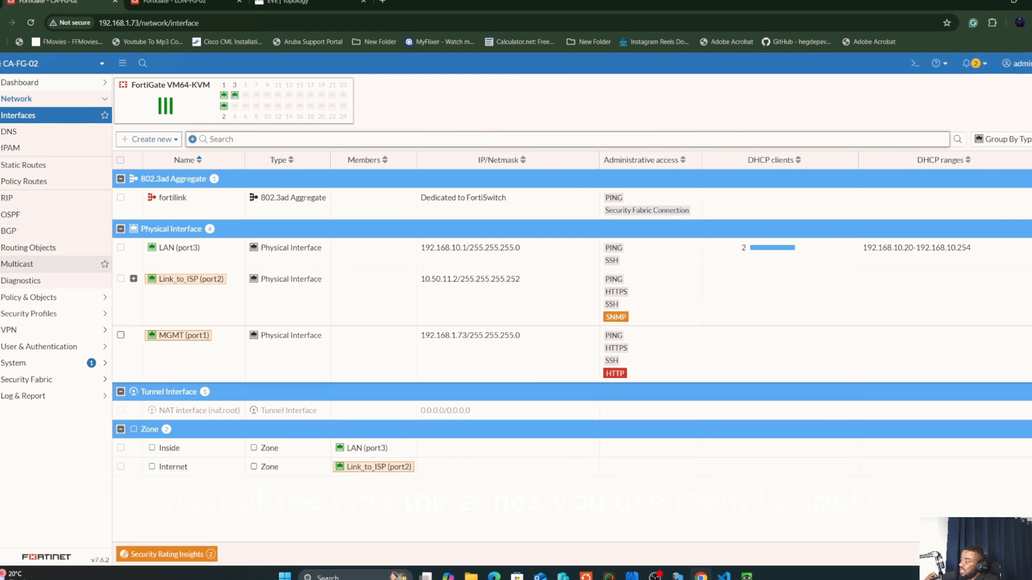
Review CA-FG-02's Inside → Internet firewall policies, then list its IPsec tunnels.
left_click(28, 297)
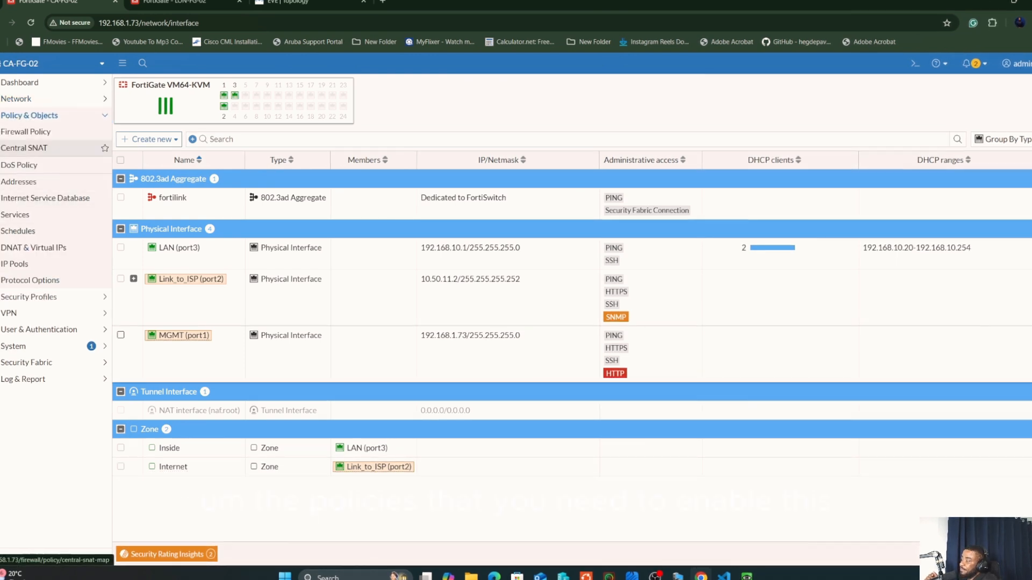
left_click(33, 132)
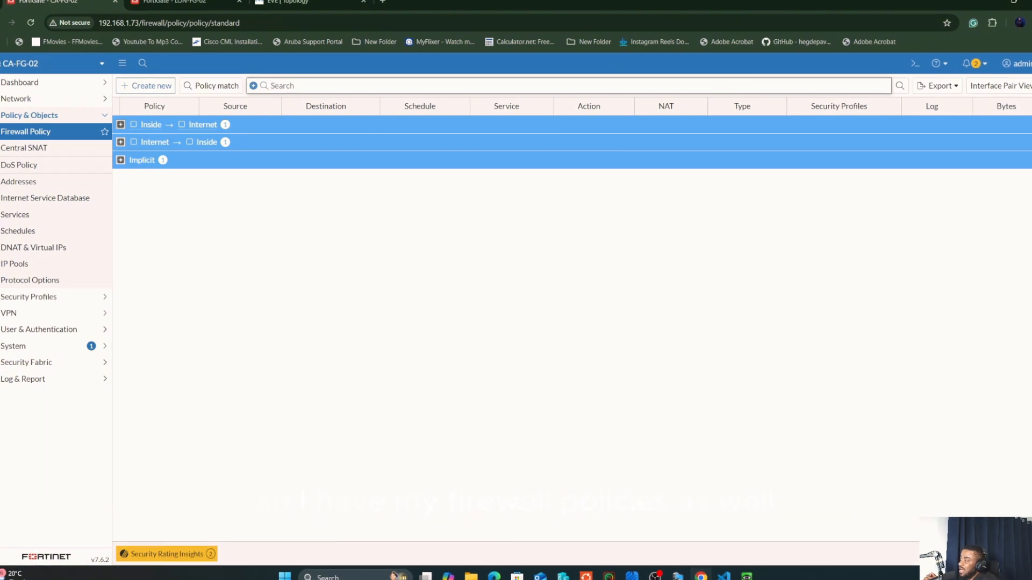
left_click(121, 124)
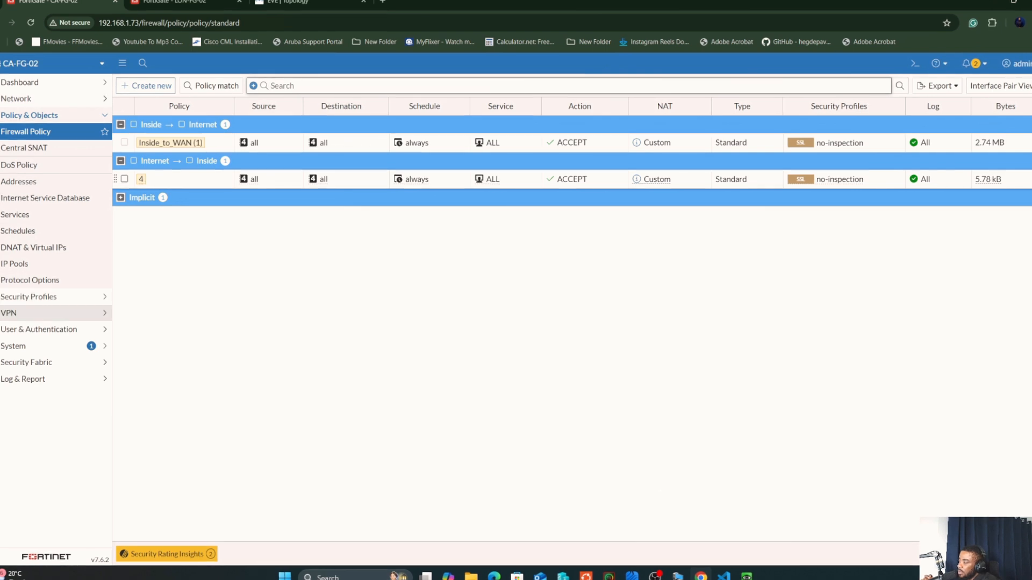
left_click(32, 313)
left_click(23, 164)
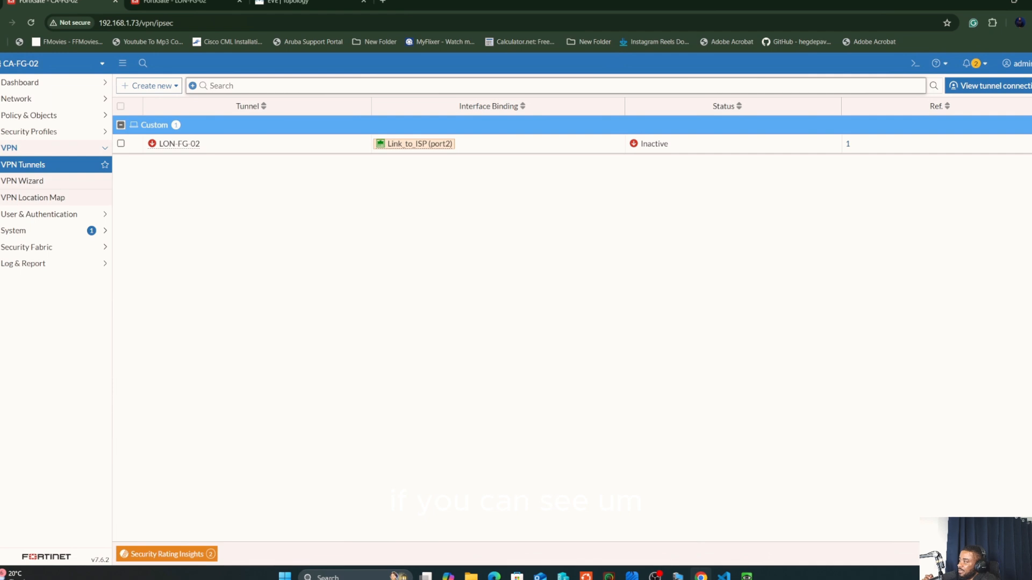
Delete the old LON-FG-02 IPsec tunnel from CA-FG-02.
right_click(284, 144)
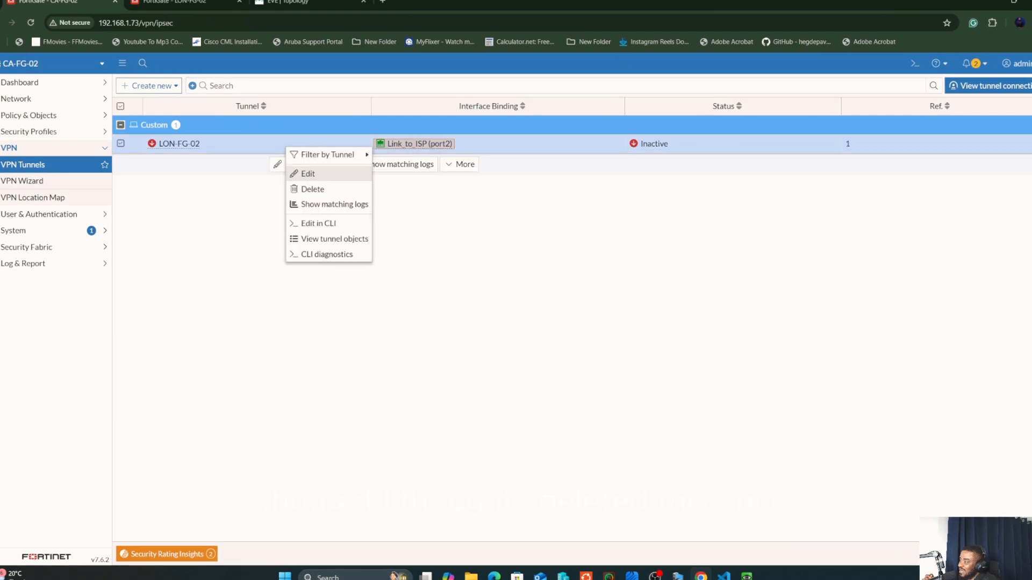
left_click(312, 189)
left_click(480, 336)
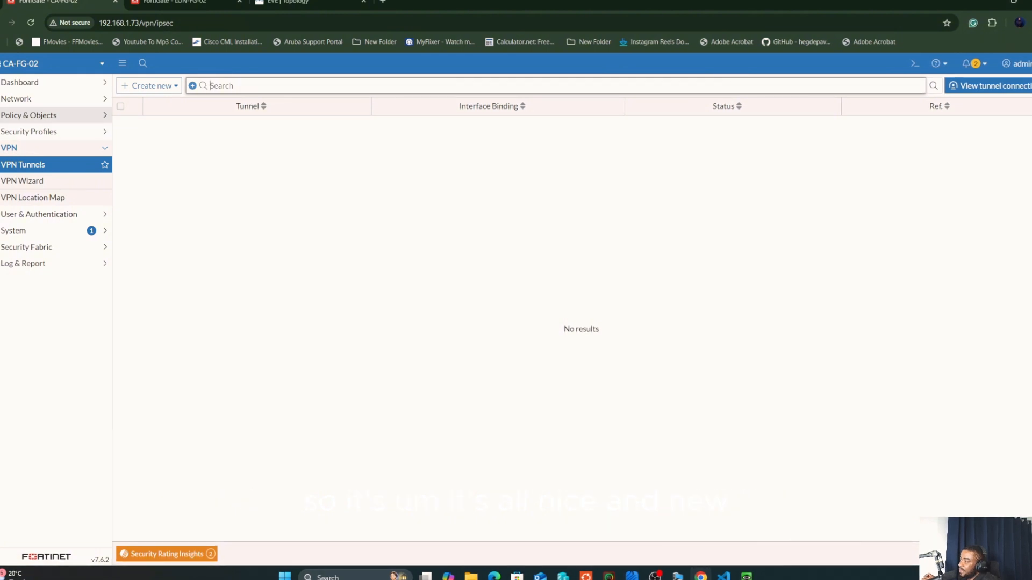
Check CA-FG-02's static routes, OSPF and BGP settings, then view LON-FG-02's interfaces.
left_click(33, 98)
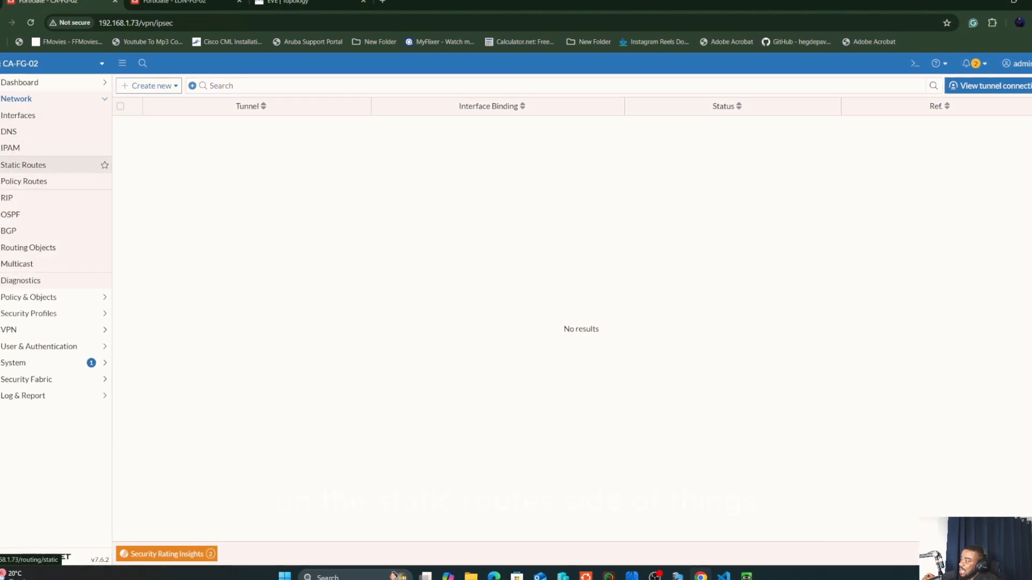
left_click(23, 165)
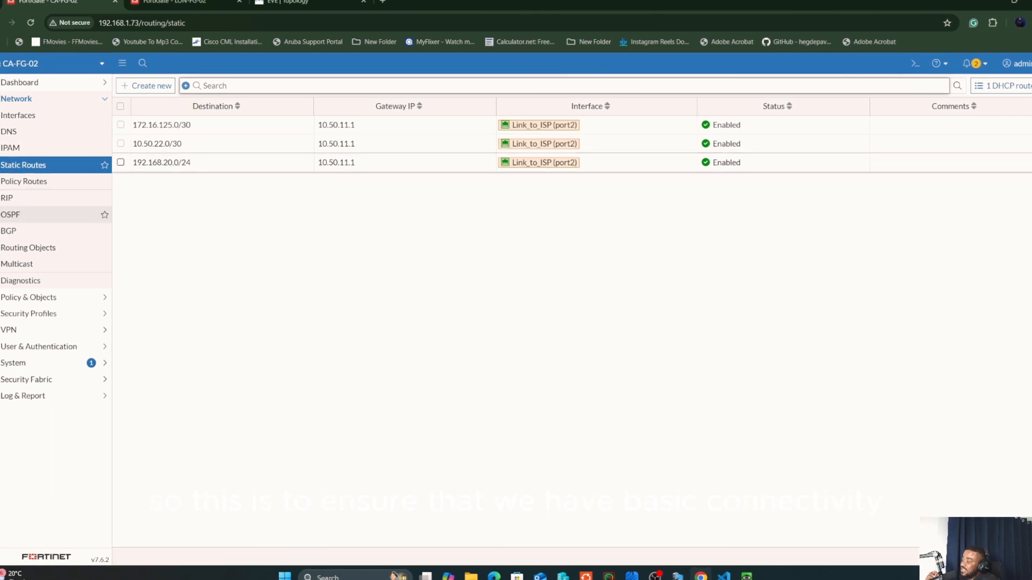
left_click(21, 215)
left_click(21, 231)
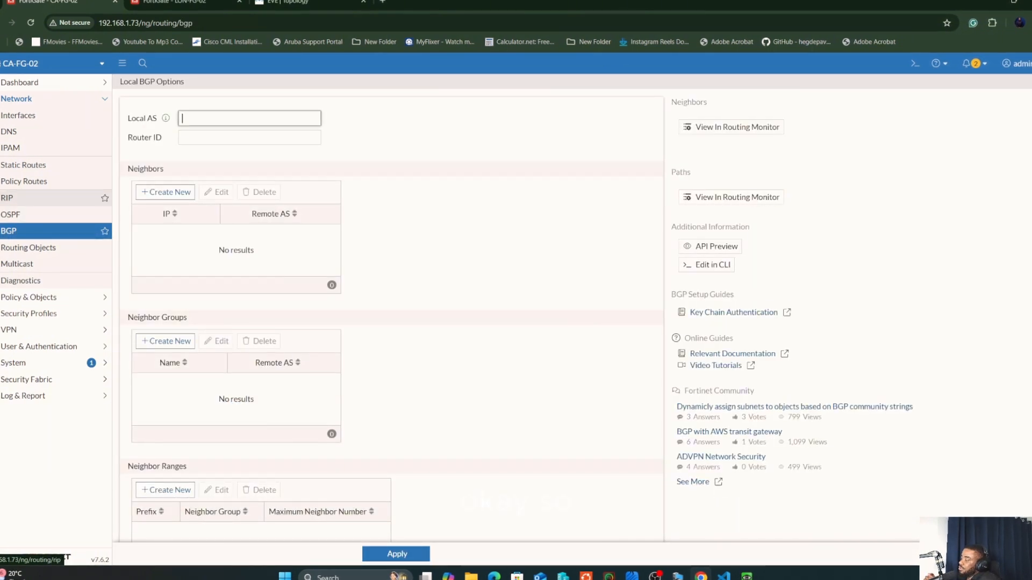
left_click(174, 3)
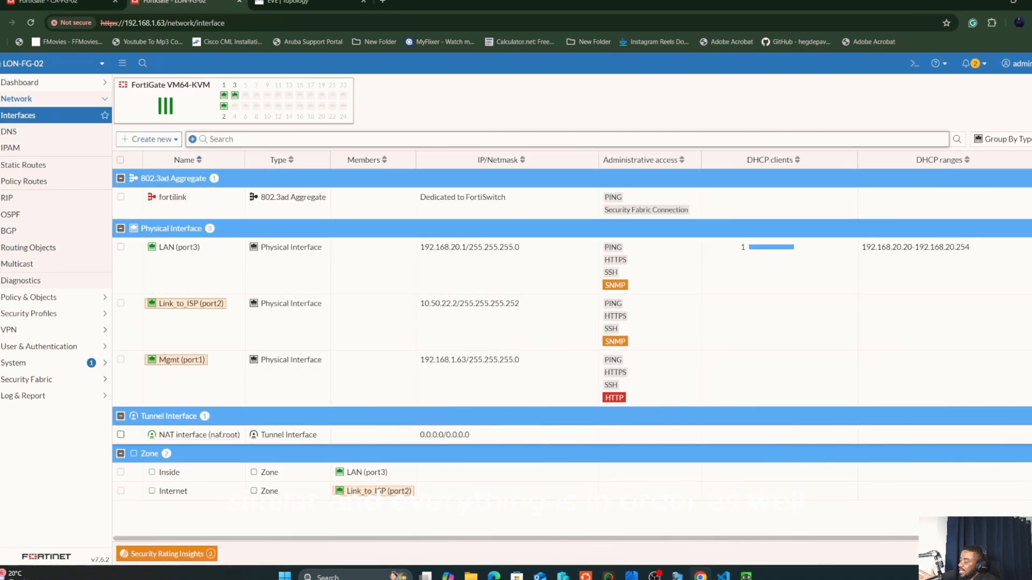
Confirm LON-FG-02's IPsec tunnel list is empty, then return to the EVE-NG topology.
left_click(9, 330)
left_click(23, 164)
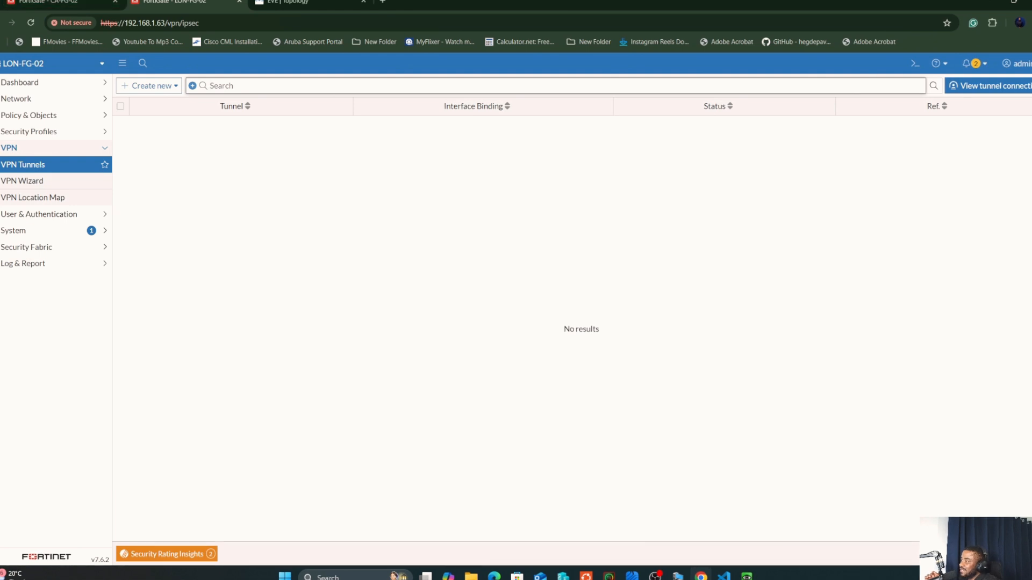
left_click(285, 2)
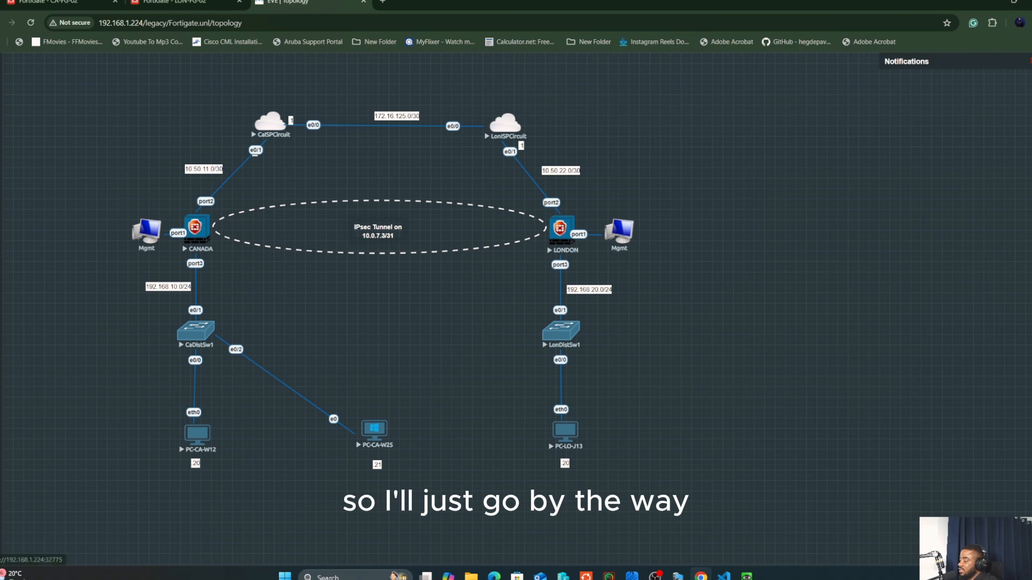
Open PC-CA-W12's console beside the diagram and ping 192.168.20.20.
left_click(198, 434)
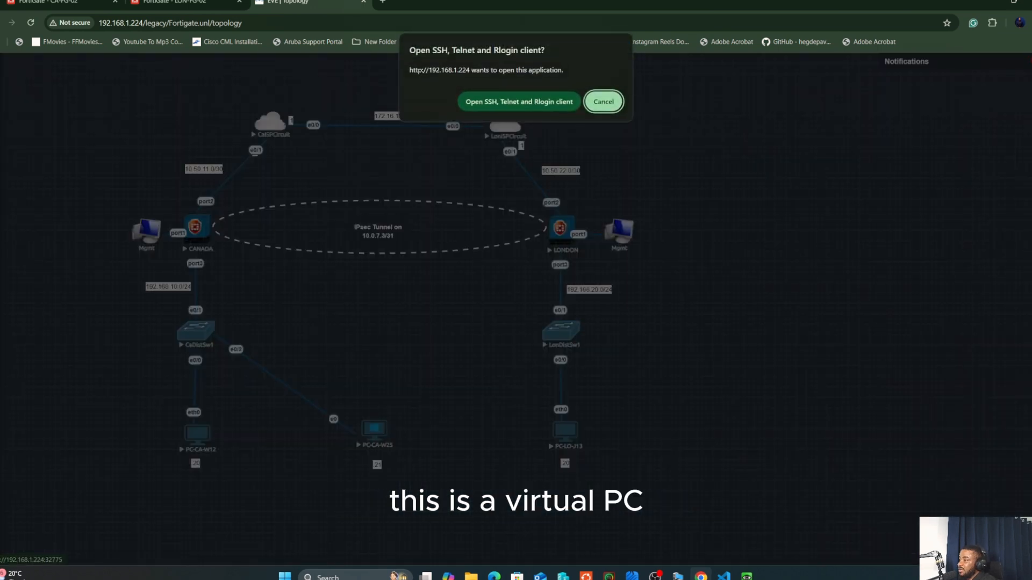
left_click(519, 102)
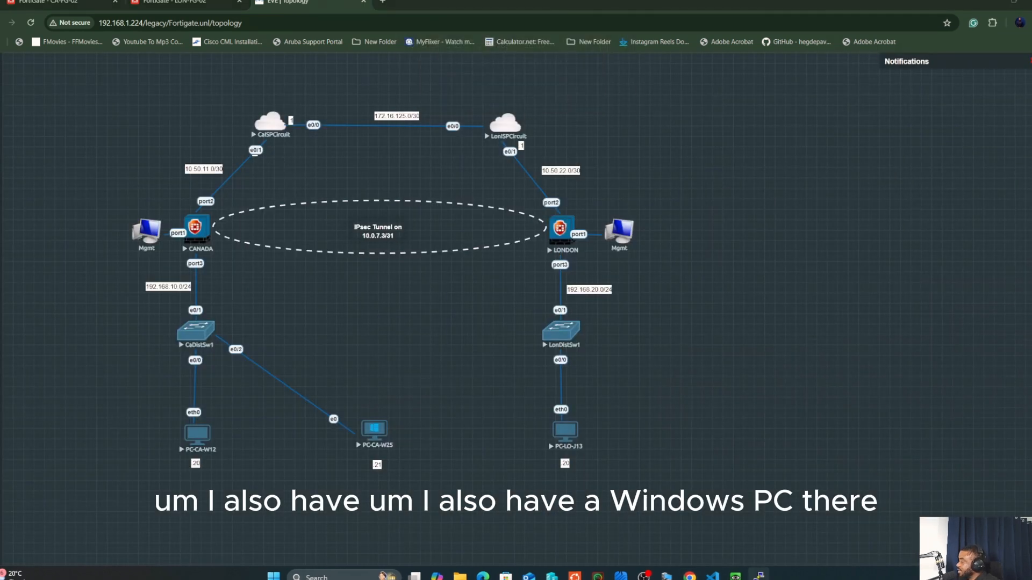
left_click_drag(32, 232, 815, 368)
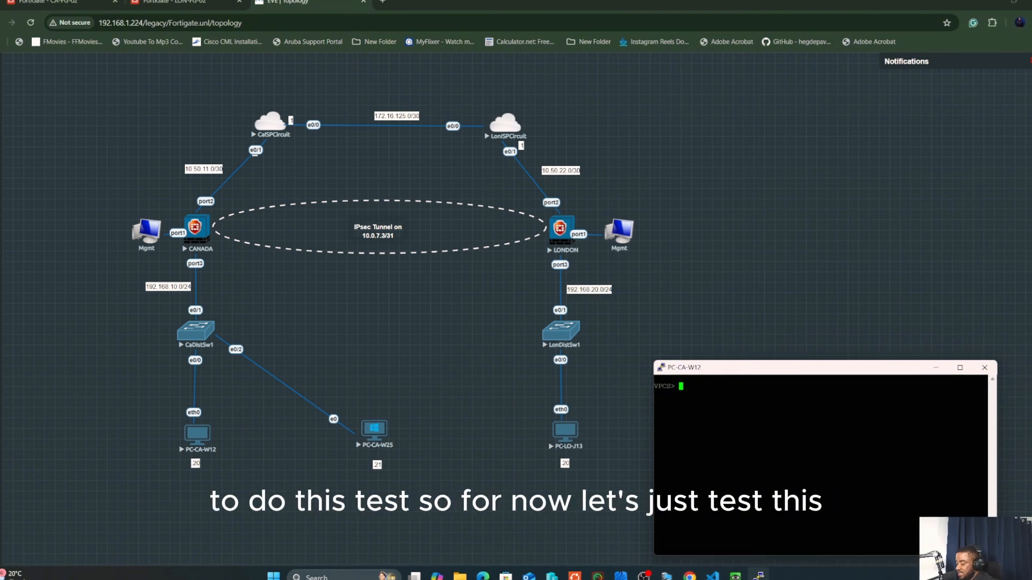
type("ping 19")
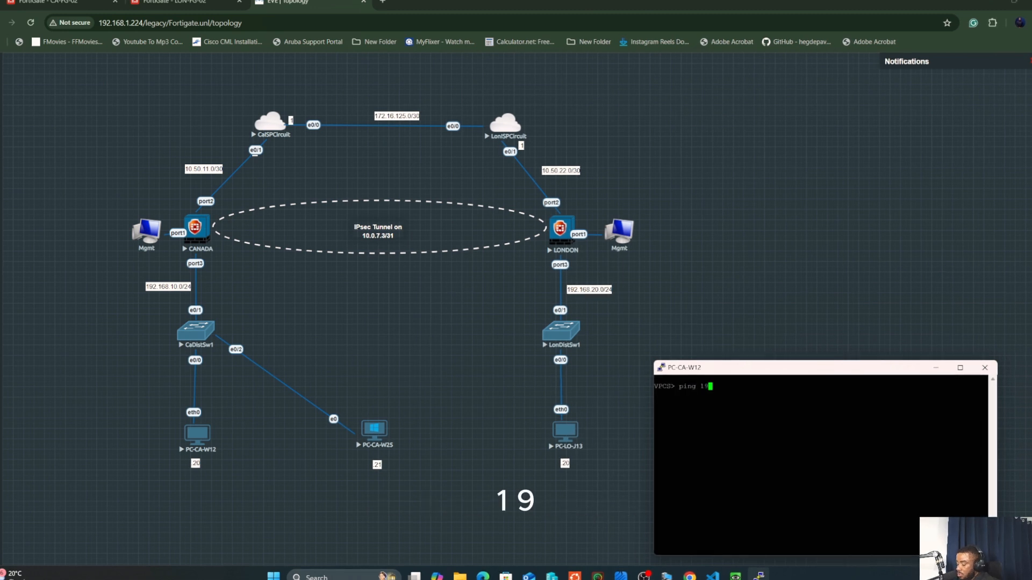
type("2.168")
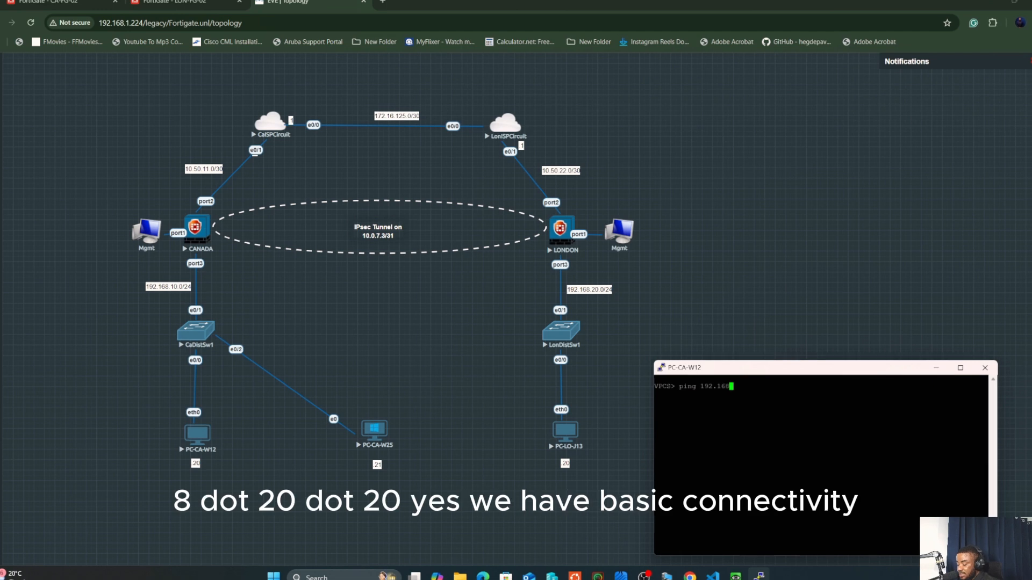
type(".20")
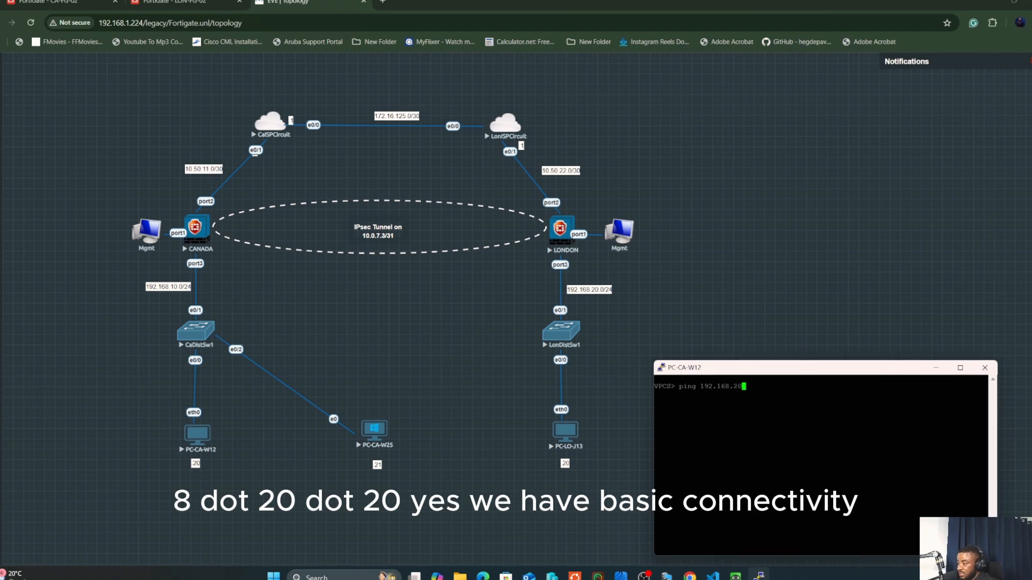
type(".20")
key("Return")
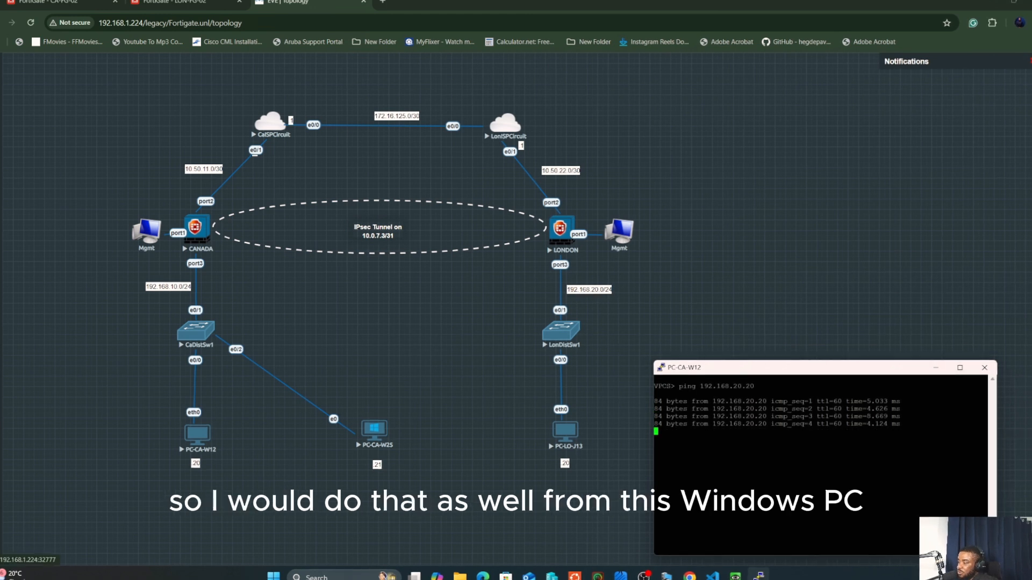
Open PC-CA-W25's Windows desktop full-size and launch Command Prompt.
left_click(736, 576)
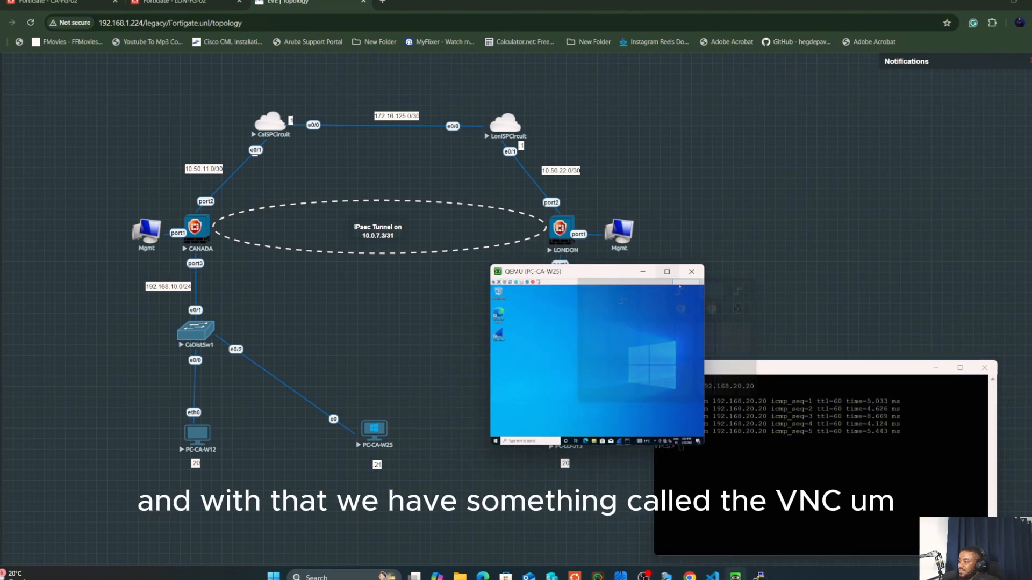
left_click(667, 272)
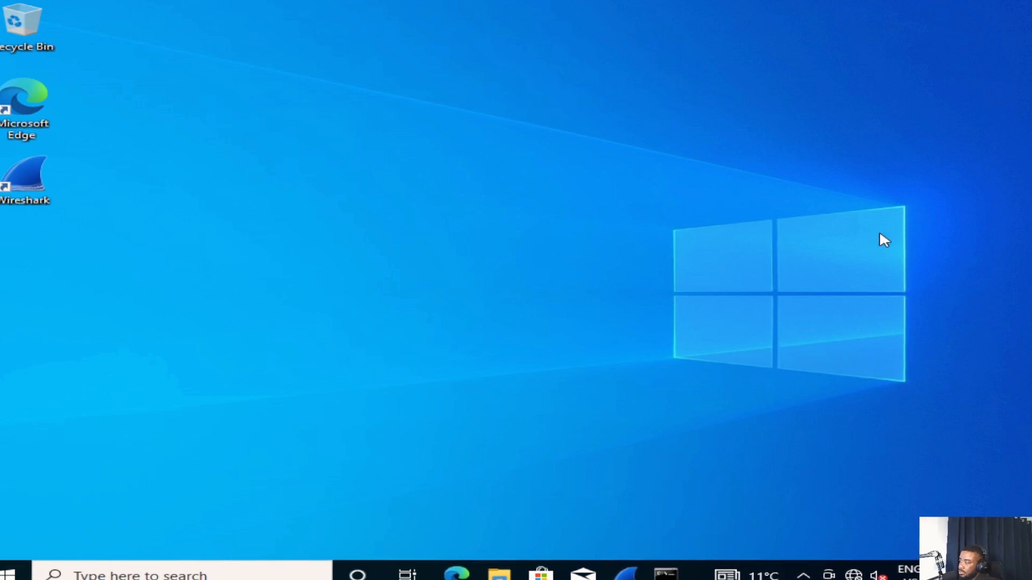
left_click(107, 575)
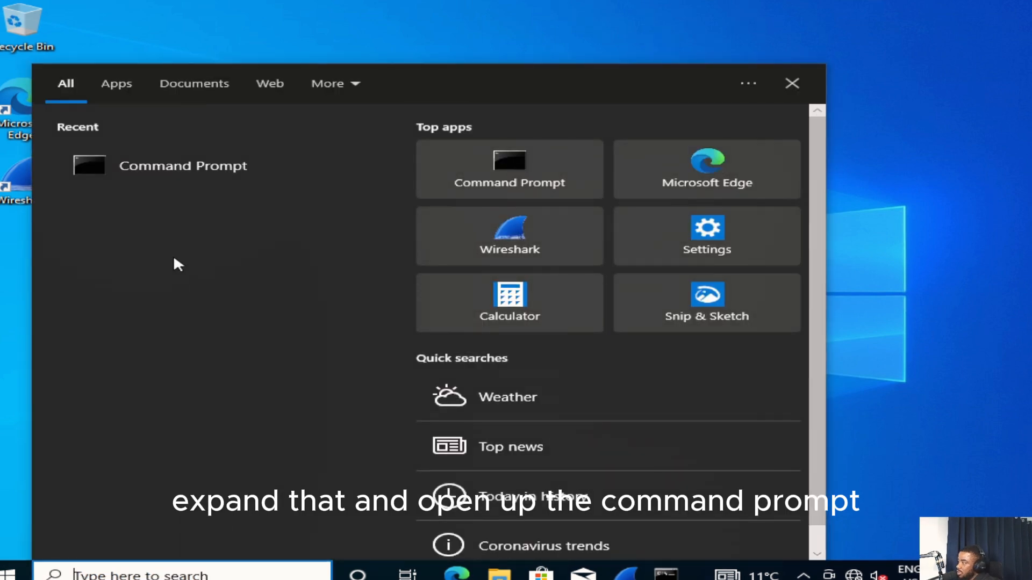
left_click(173, 183)
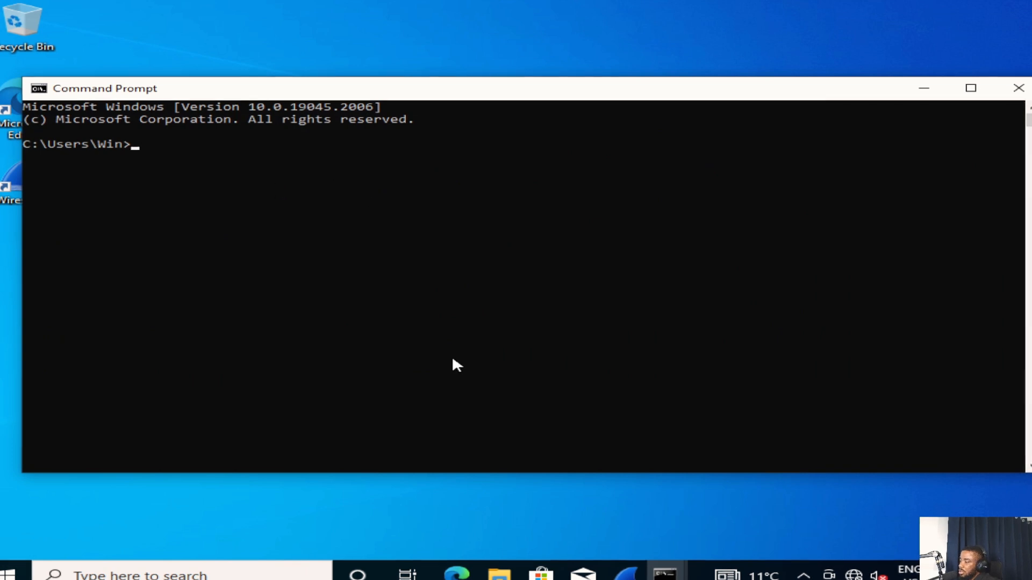
Ping 192.168.20.20 from PC-CA-W25, then close Command Prompt and hide both consoles.
type("ping ")
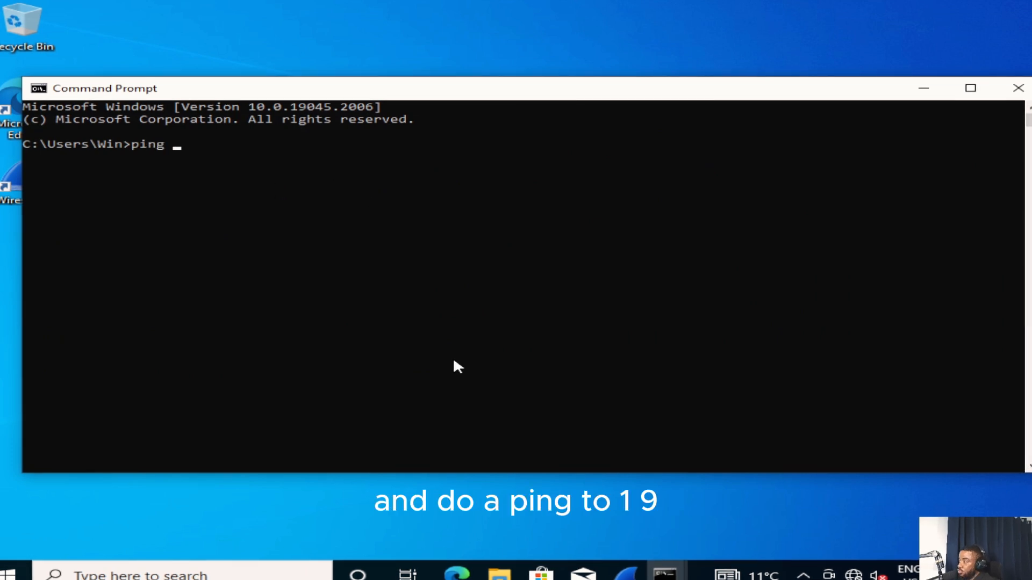
type("192.1")
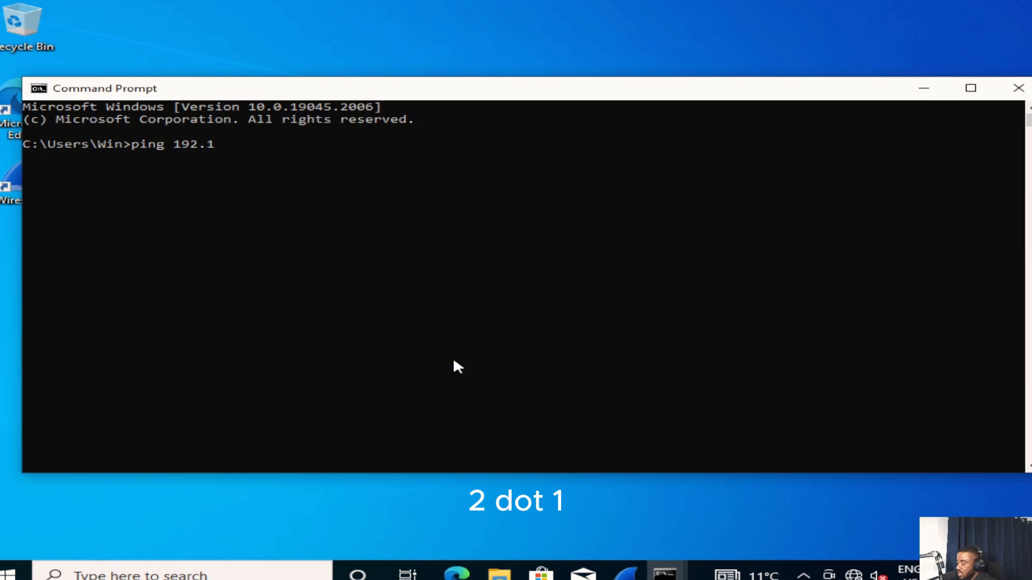
type("68")
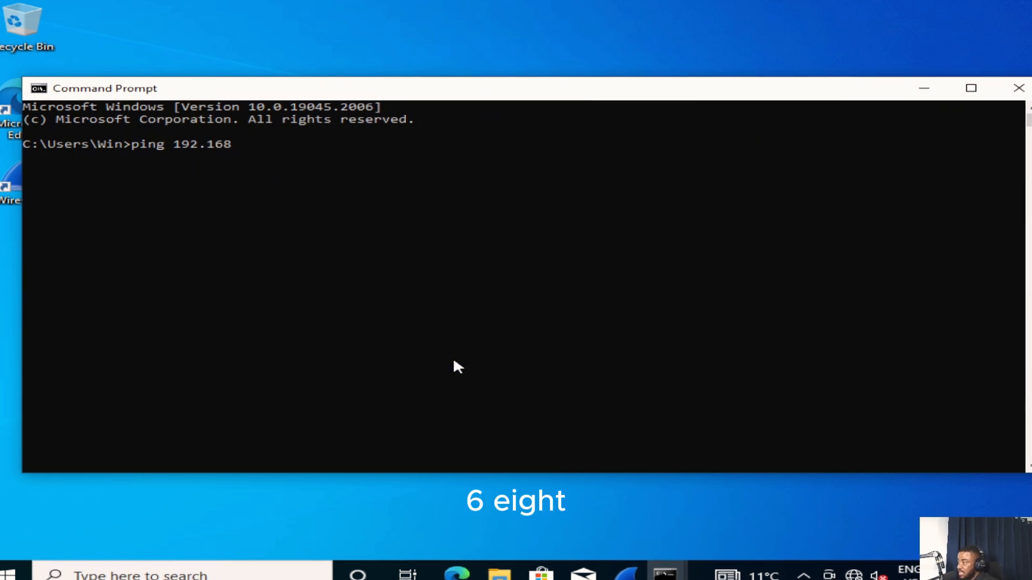
type(".10")
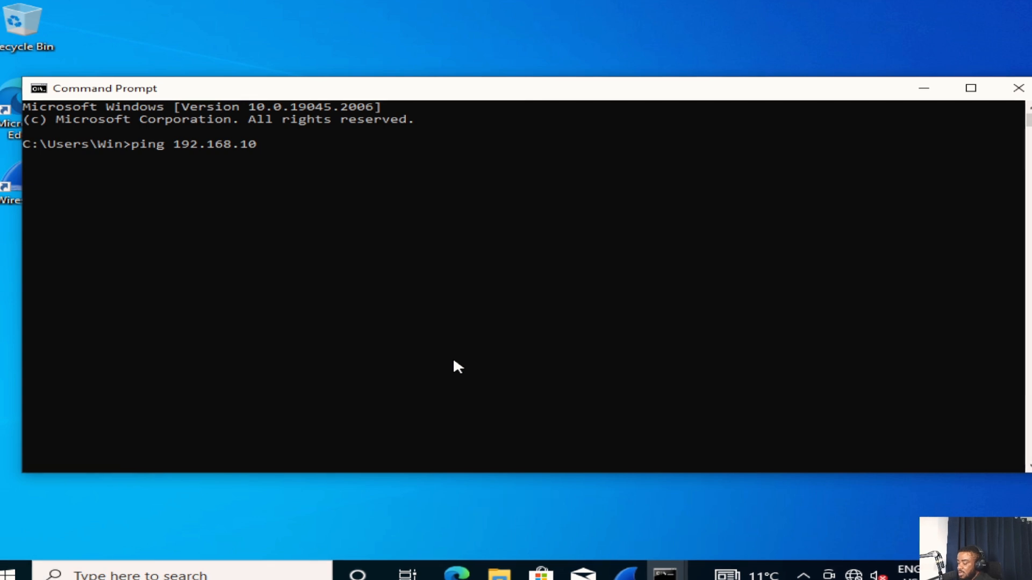
key("BackSpace")
key("BackSpace")
type("20")
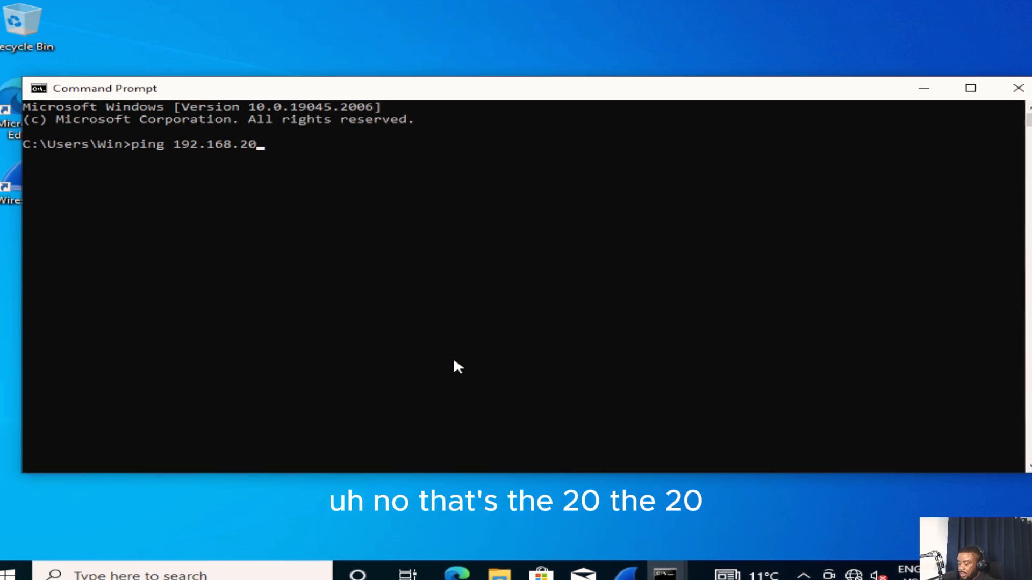
type(".20")
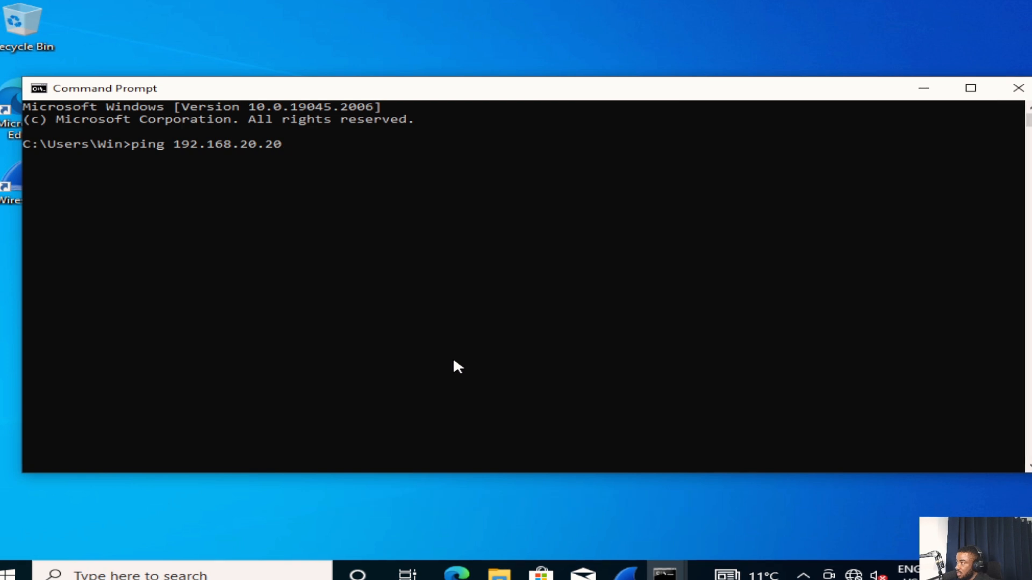
key("Return")
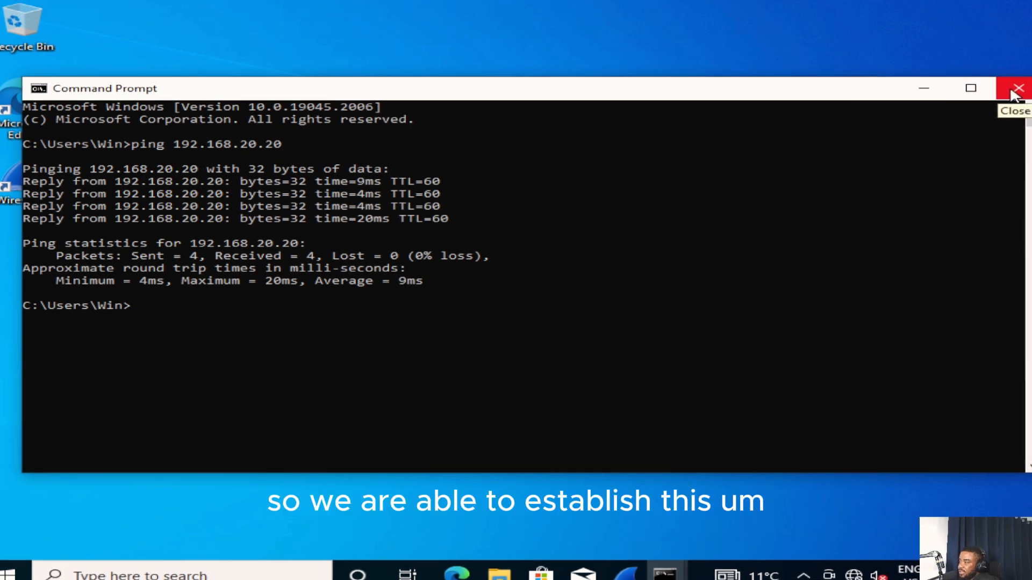
left_click(1015, 94)
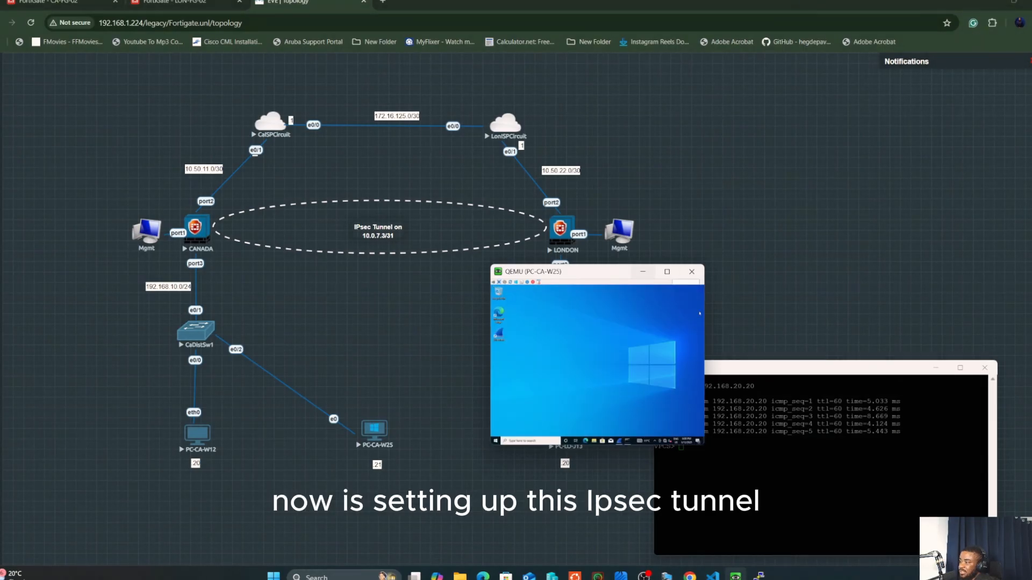
left_click(642, 272)
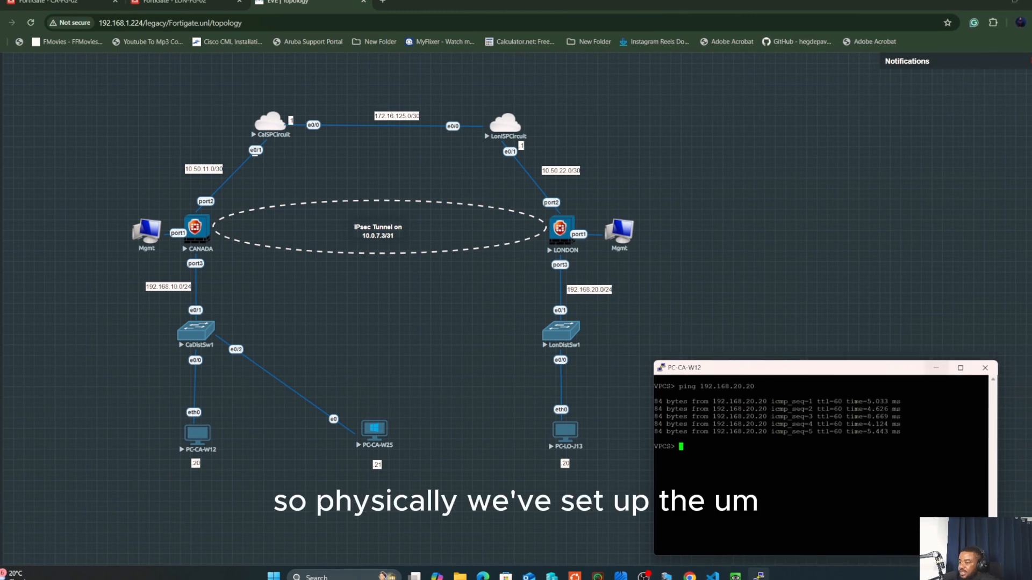
left_click(935, 369)
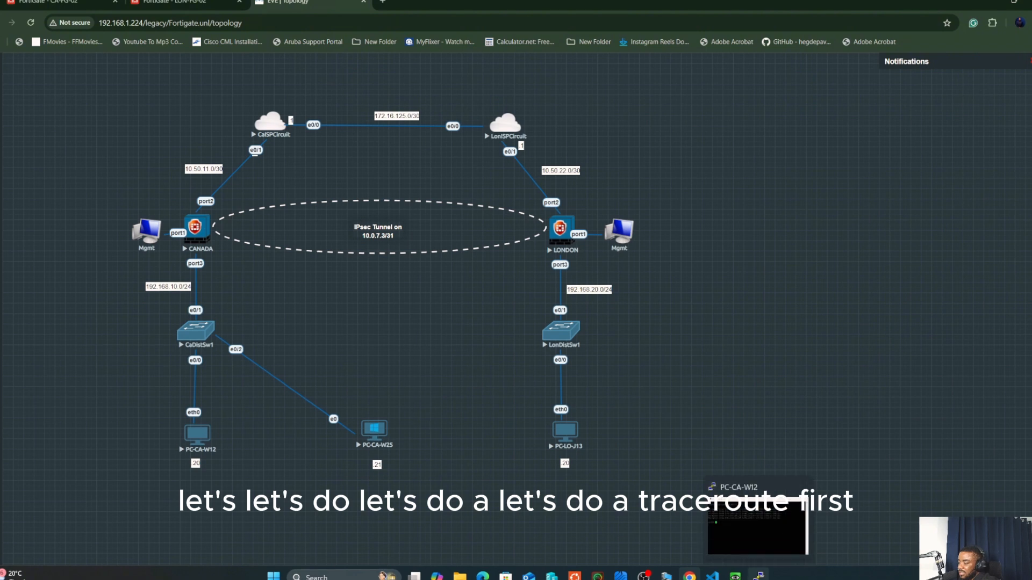
Run 'trace 192.168.20.20' in the PC-CA-W12 console.
left_click(758, 576)
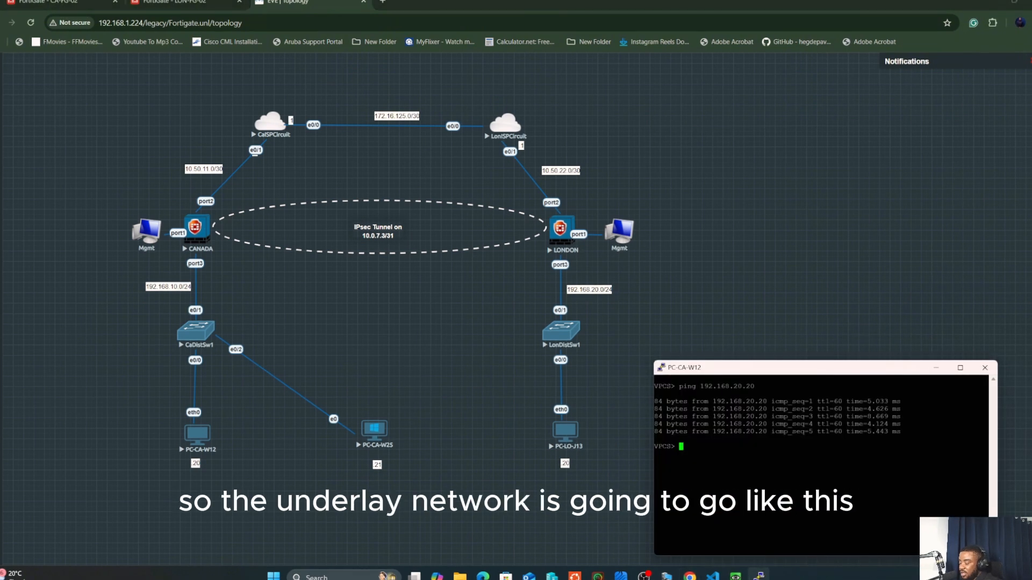
type("trace ")
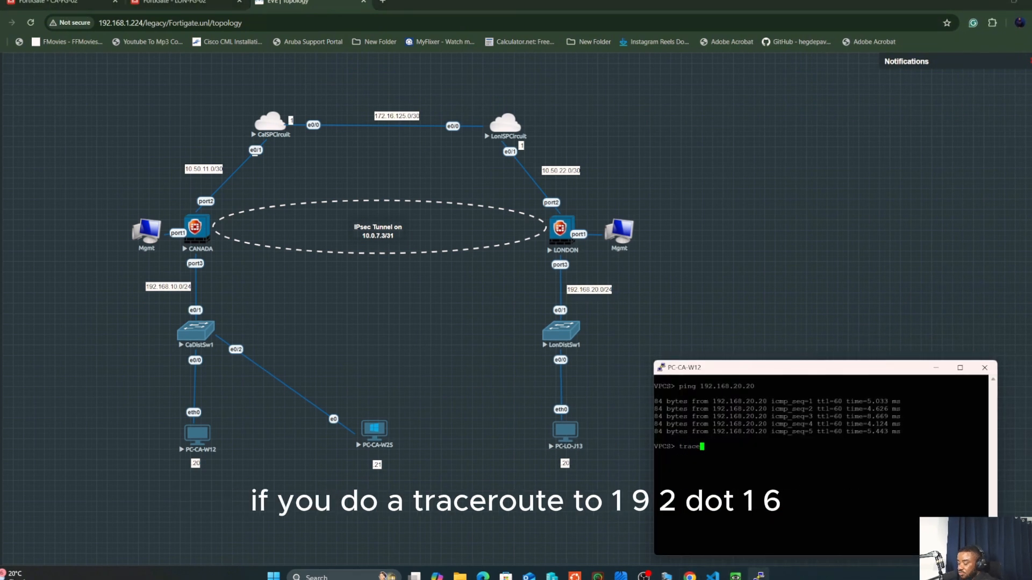
type("192.")
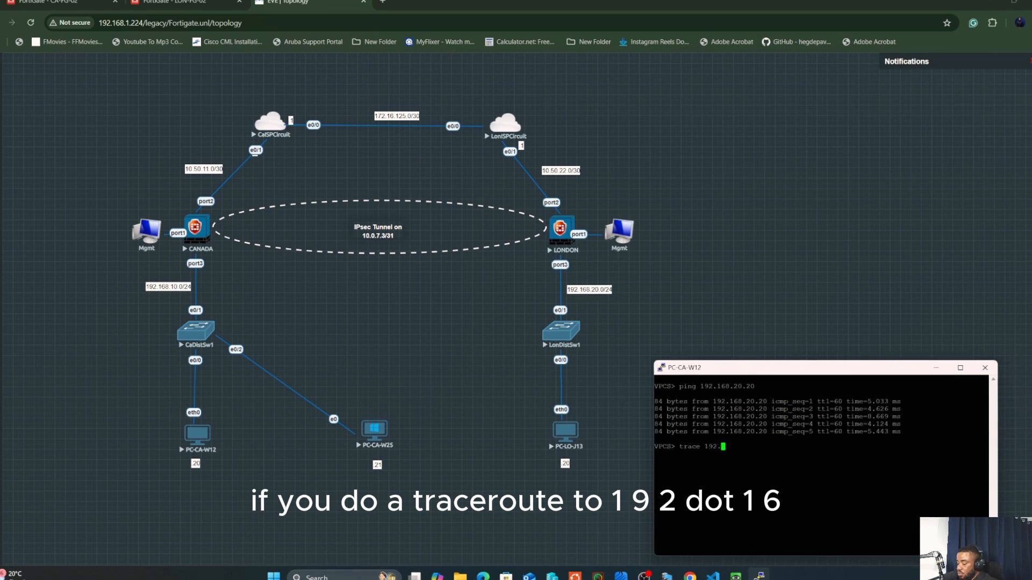
type("168.2")
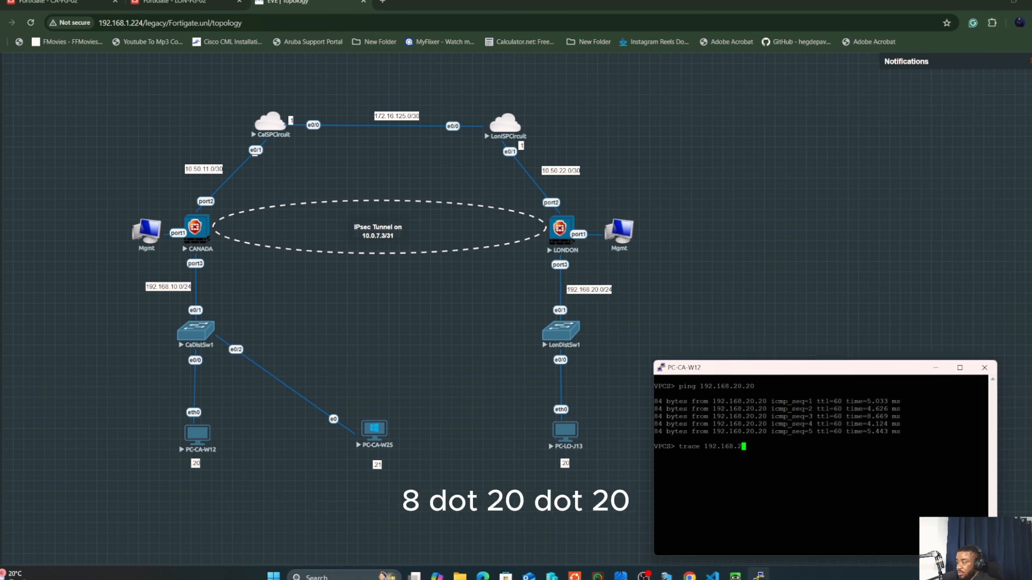
type("0.")
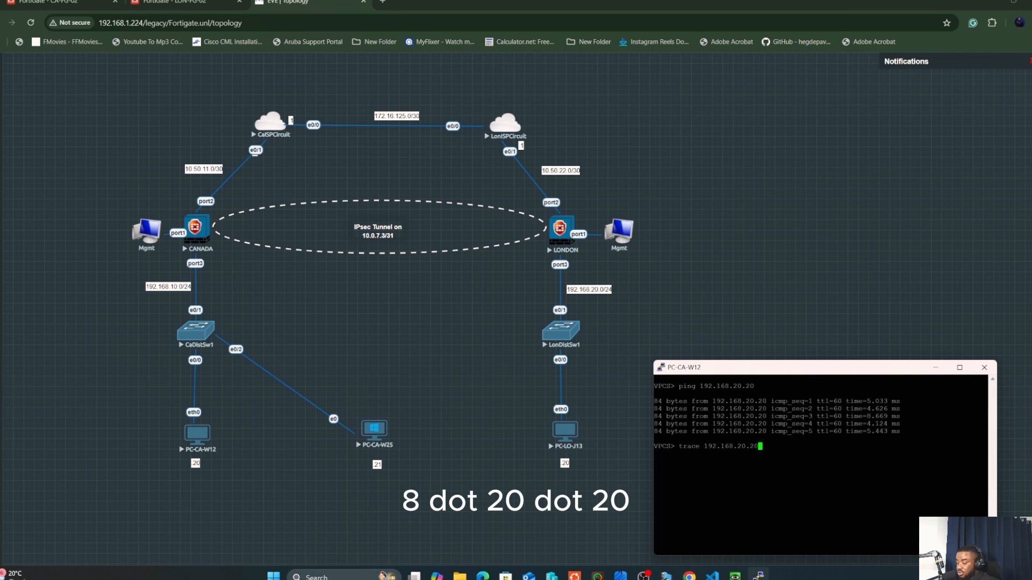
type("20")
key("Return")
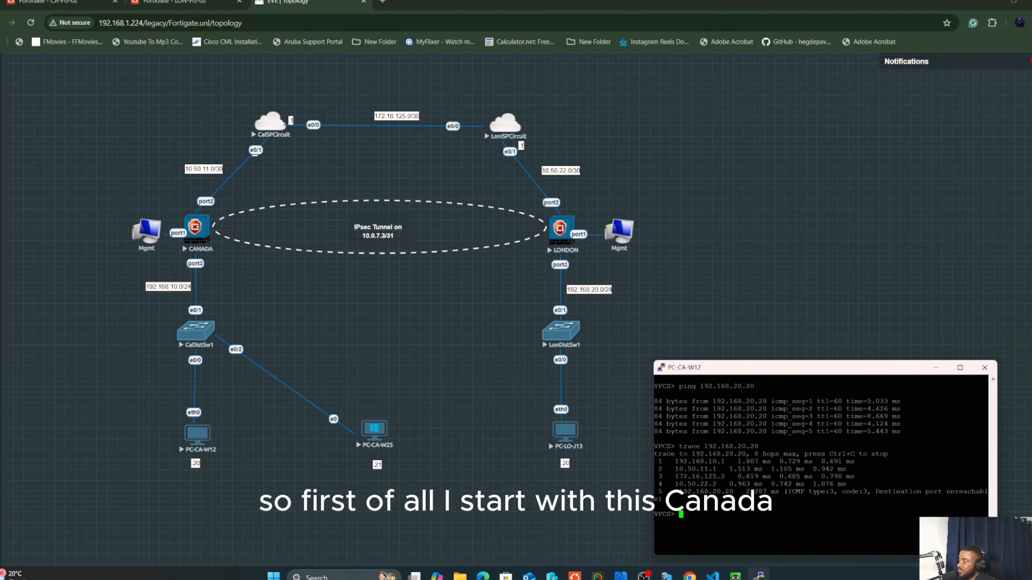
Switch to CA-FG-02 and show its now-empty IPsec tunnel list.
left_click(67, 2)
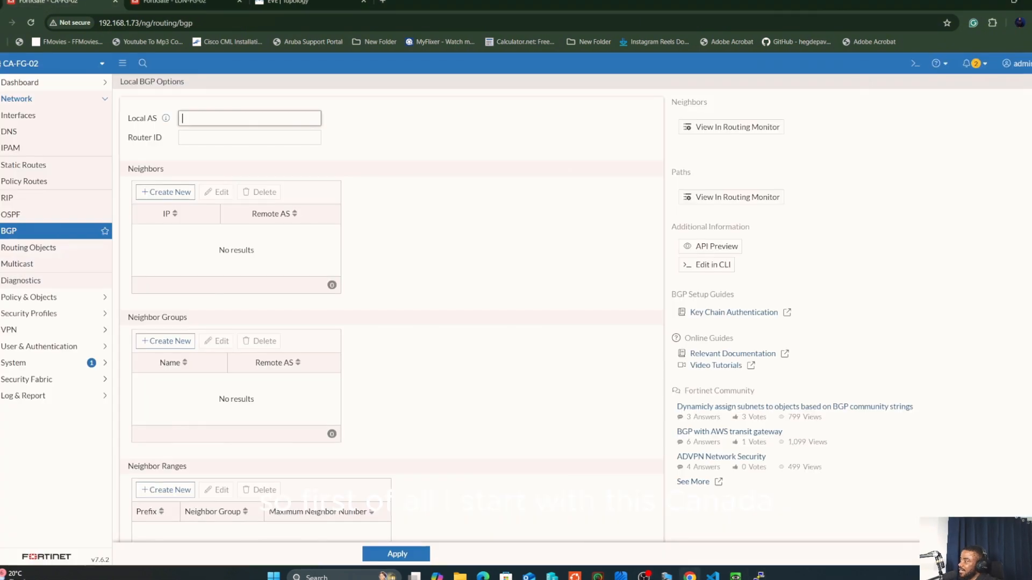
left_click(430, 247)
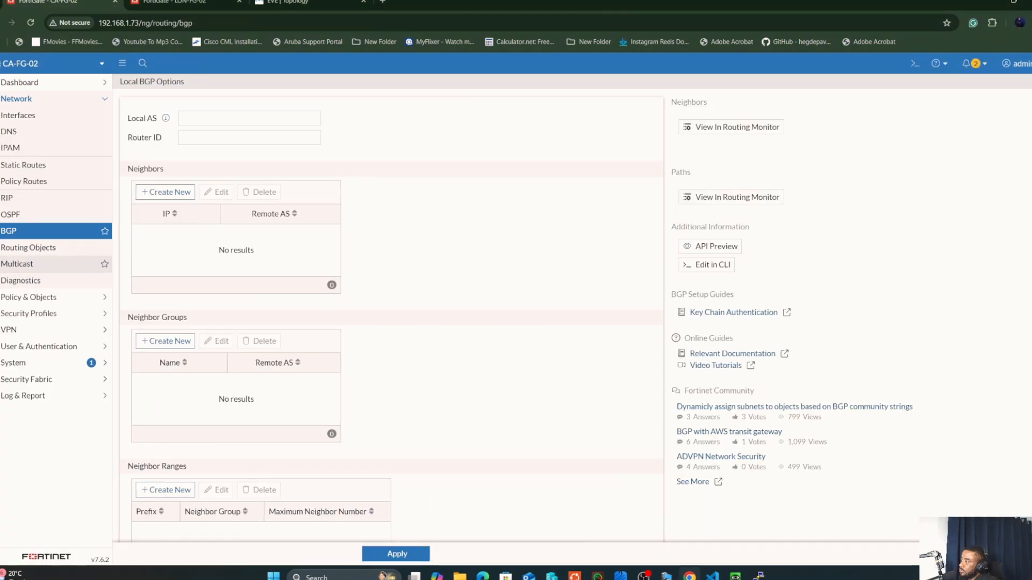
left_click(27, 330)
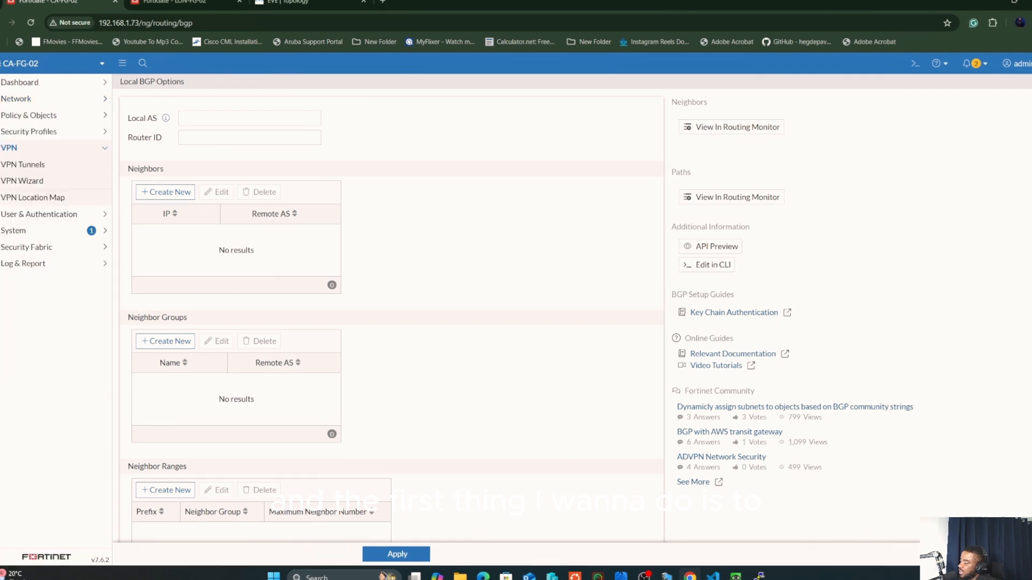
left_click(39, 165)
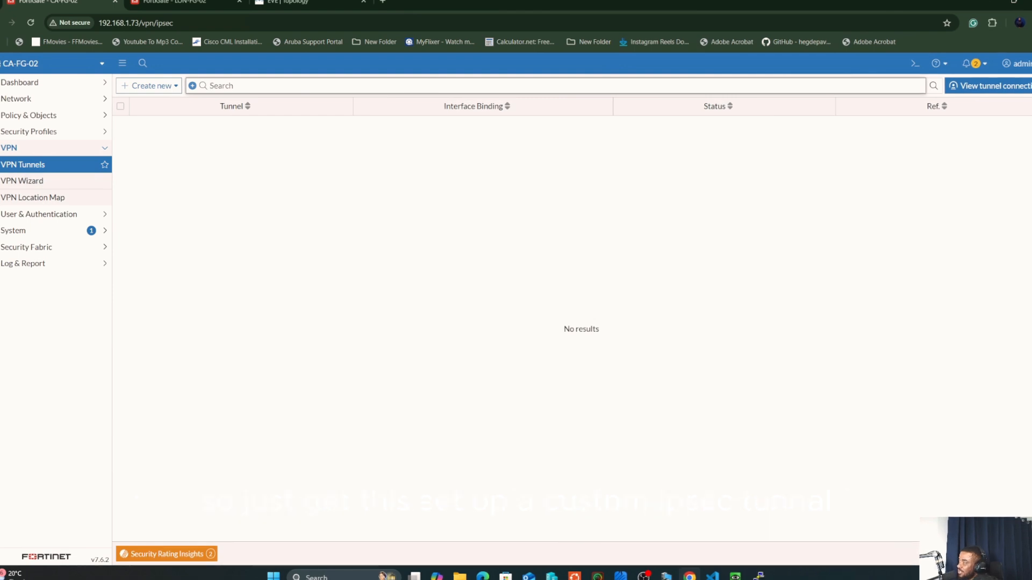
Create a custom IPsec tunnel named LON-FG-02 and select the 0.0.0.0 remote gateway address.
left_click(149, 85)
left_click(155, 99)
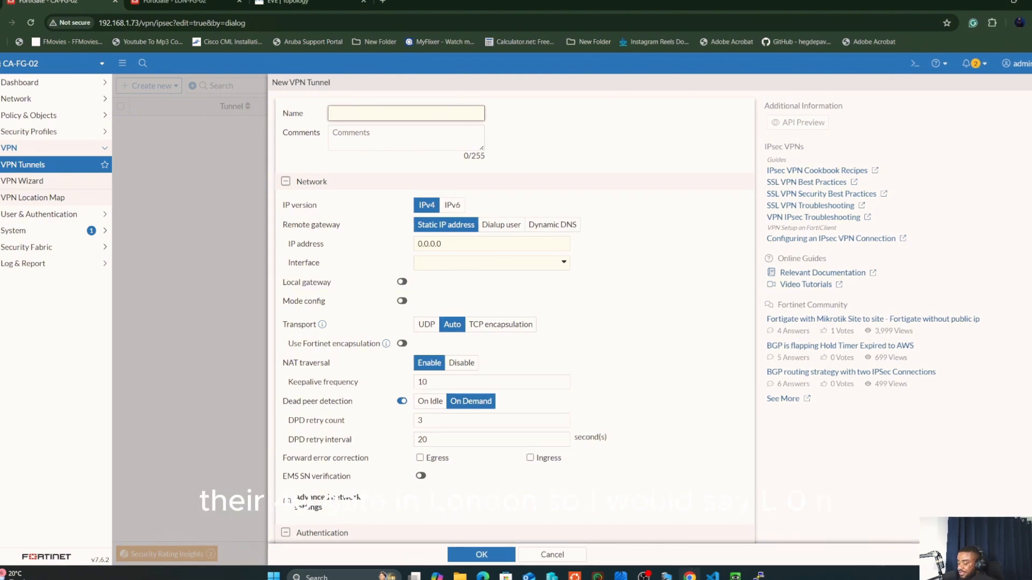
type("ON")
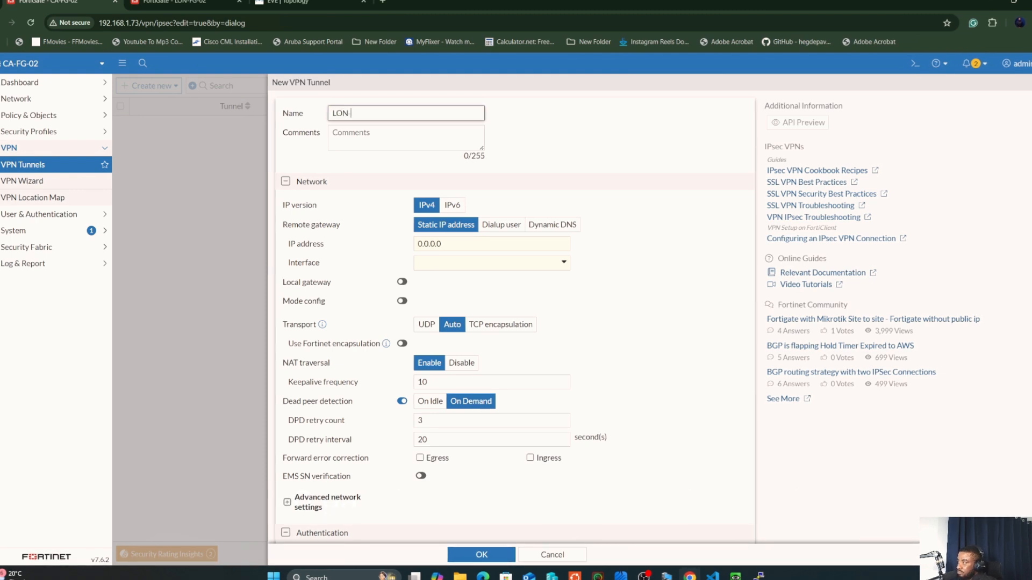
type("-FG-02")
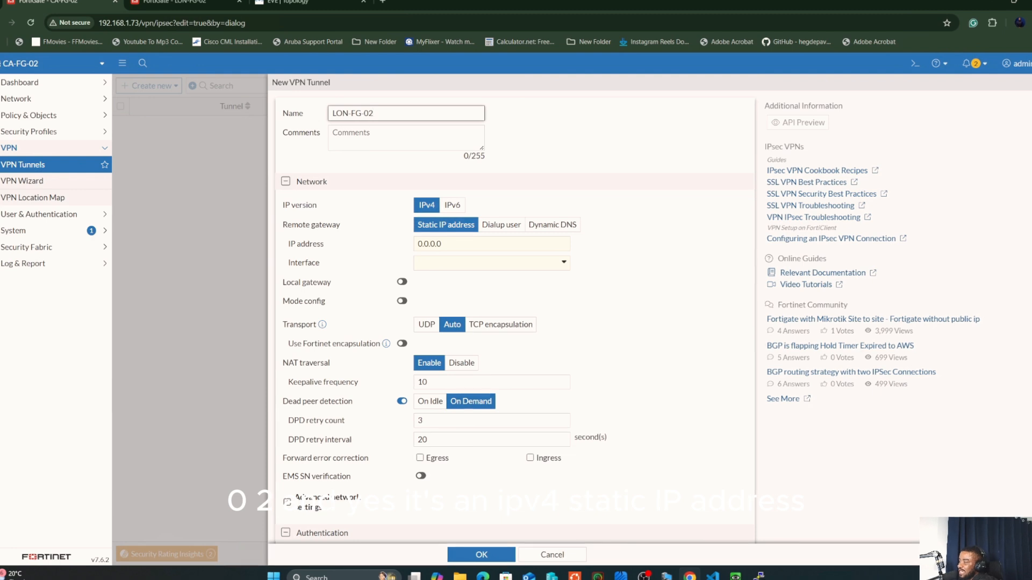
left_click_drag(450, 244, 415, 244)
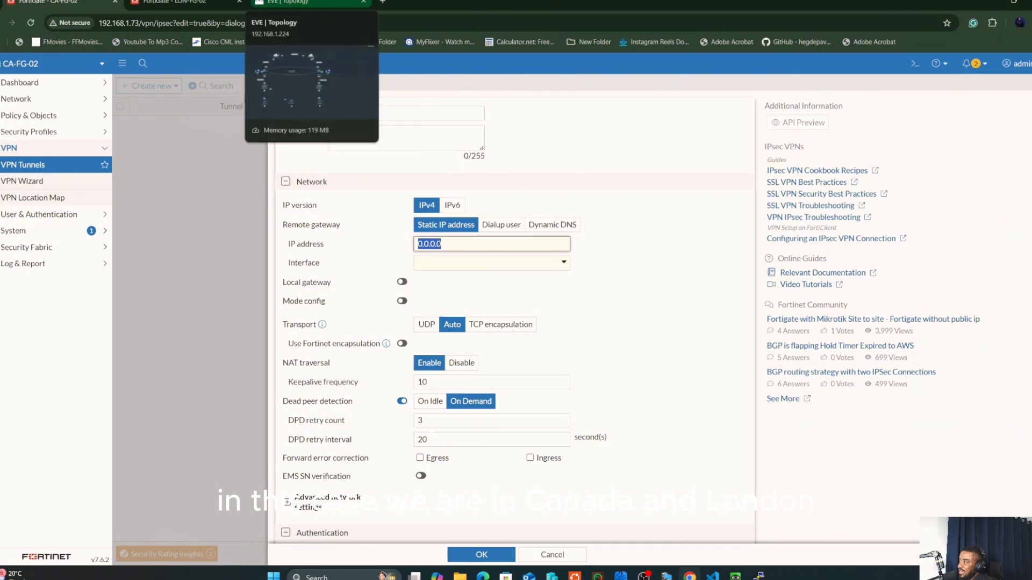
Check the topology, then confirm LON-FG-02's port2 address 10.50.22.2 in its interface list.
left_click(290, 2)
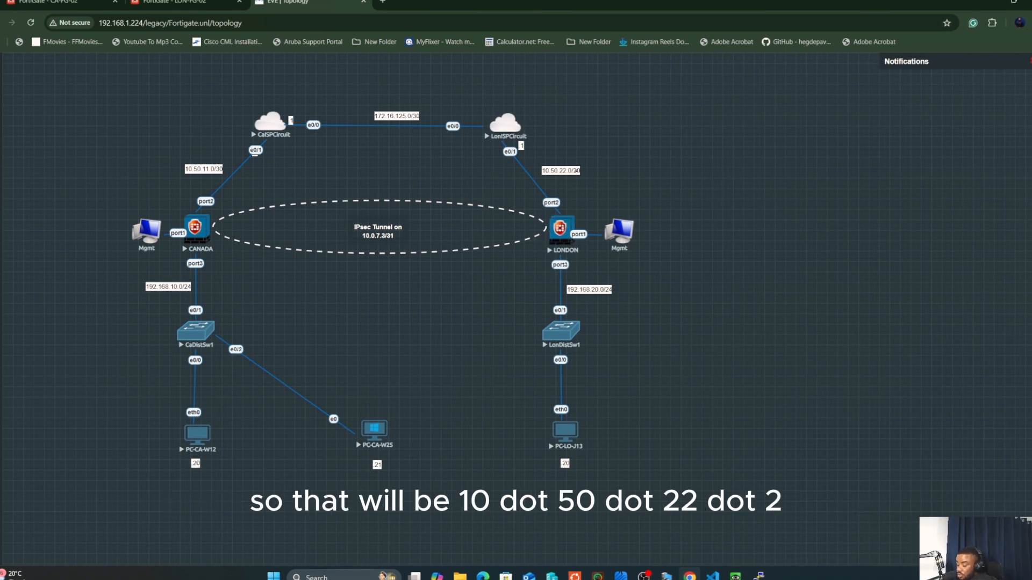
left_click(172, 2)
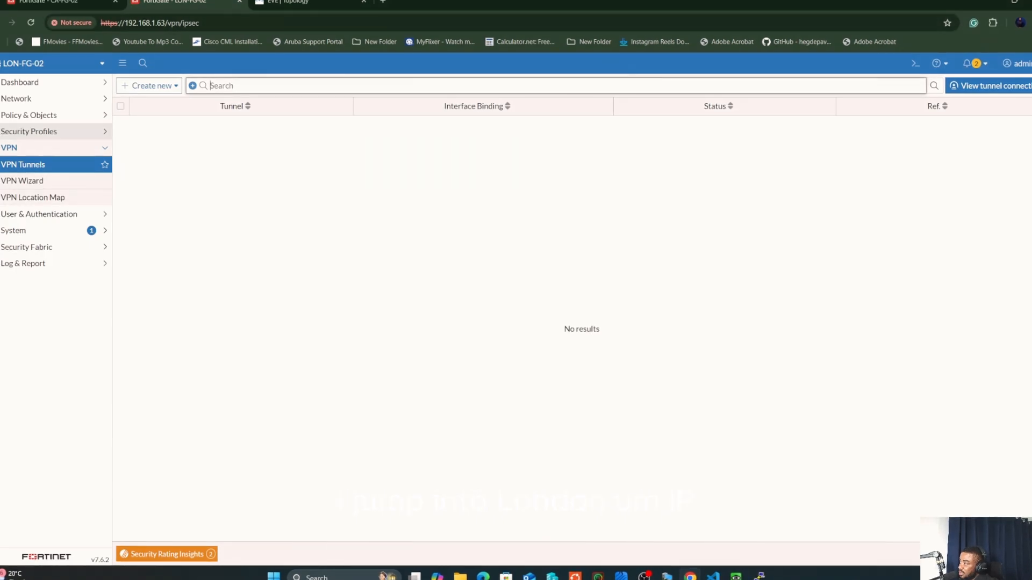
left_click(21, 98)
left_click(18, 115)
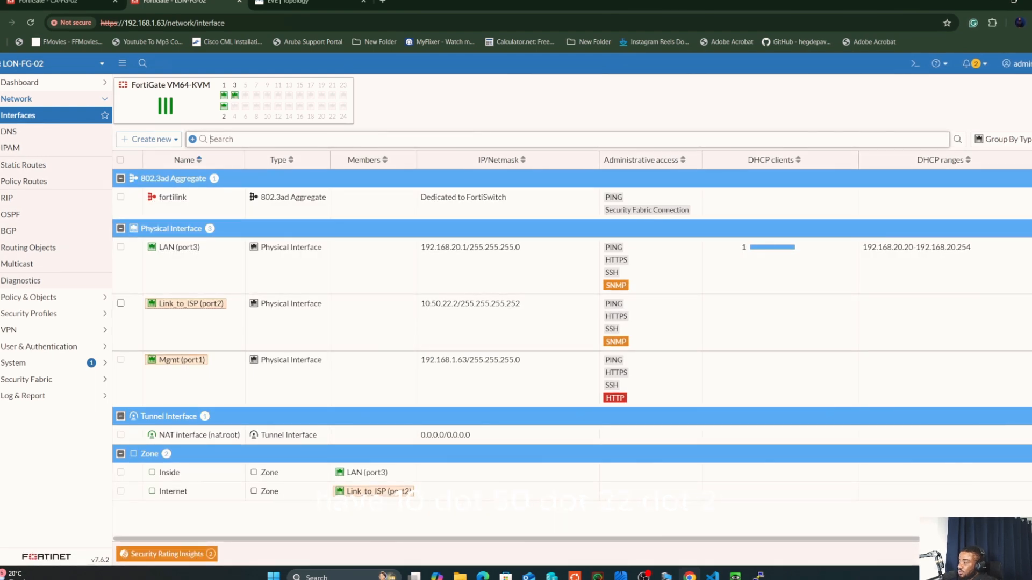
Enter remote gateway 10.50.22.2, use interface Link_to_ISP (port2), and disable NAT traversal.
left_click(60, 3)
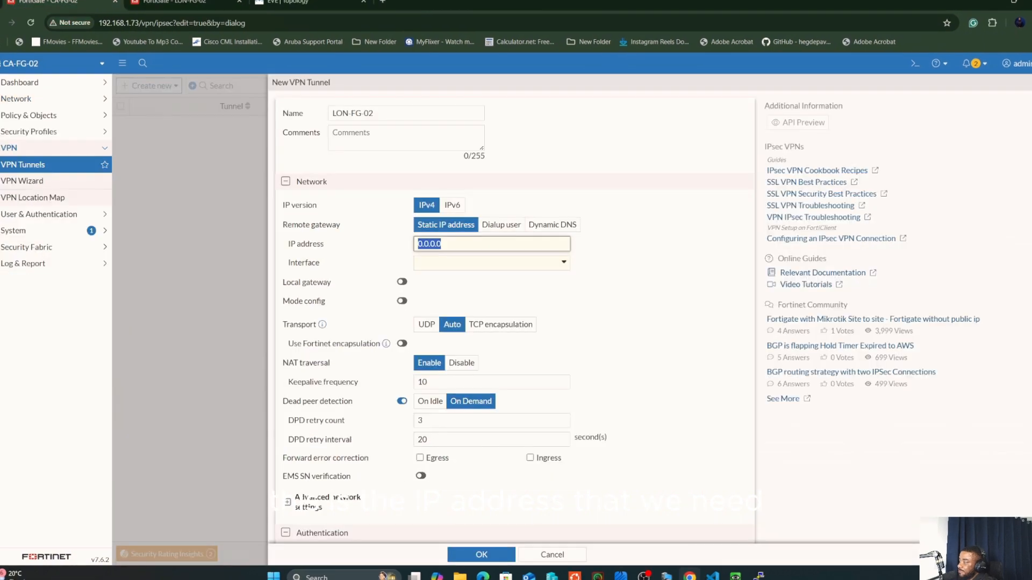
type("10.")
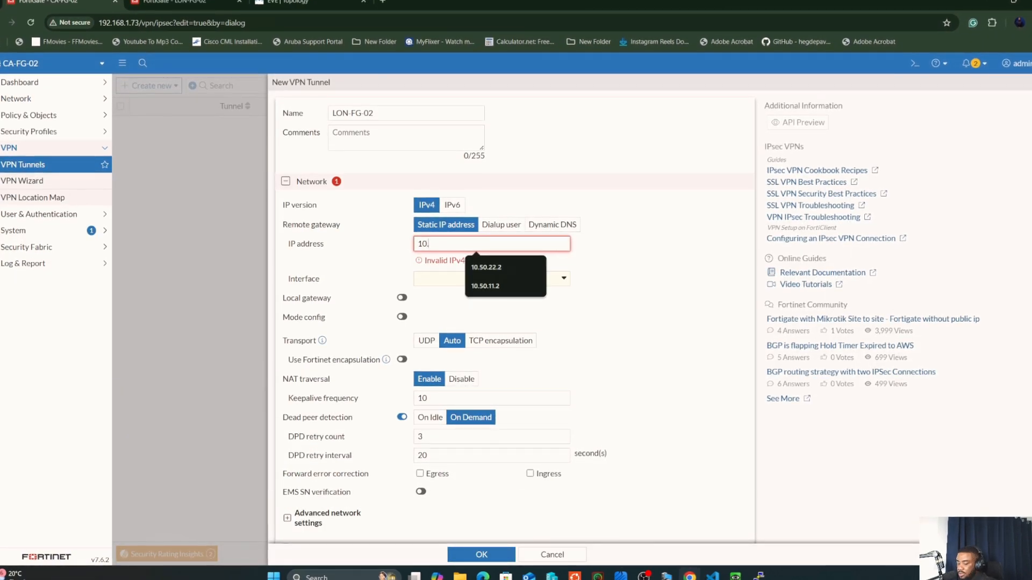
key("Down")
key("Return")
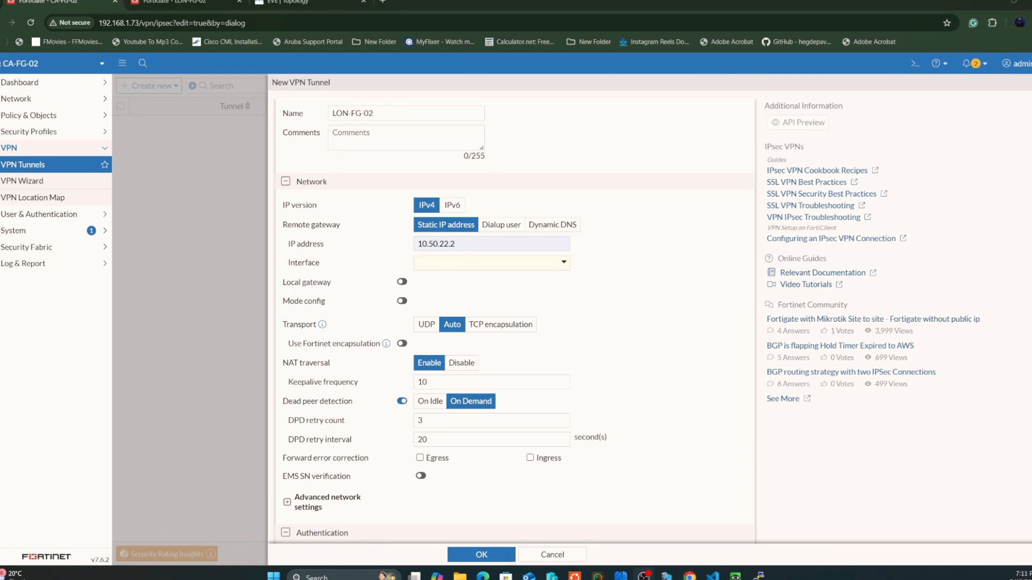
left_click(491, 263)
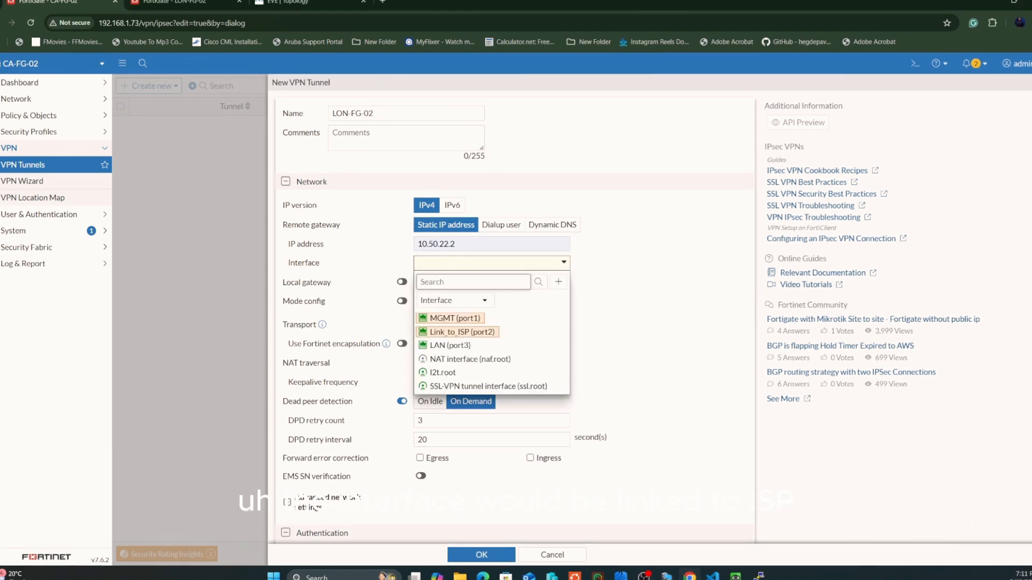
left_click(462, 331)
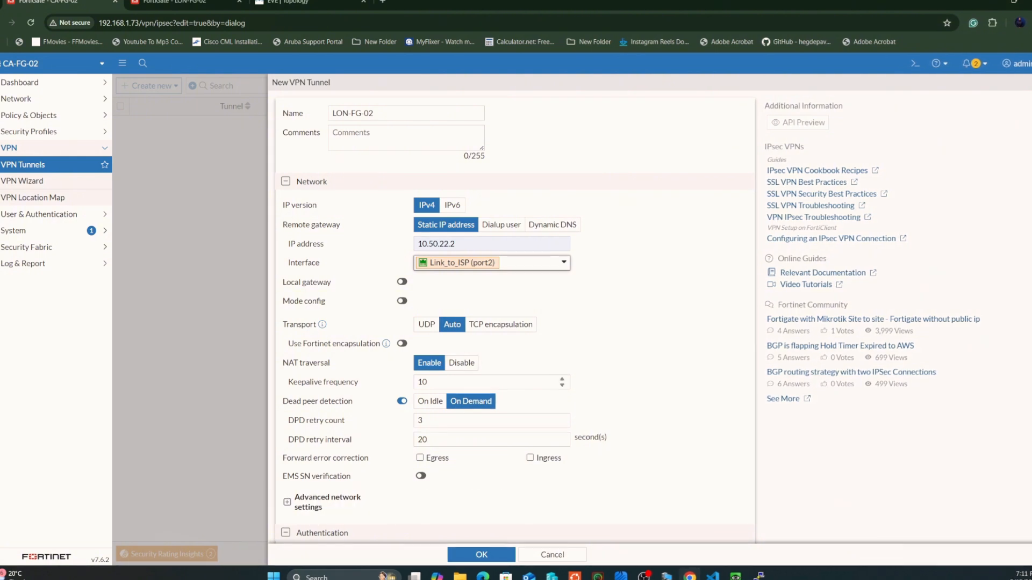
left_click(462, 363)
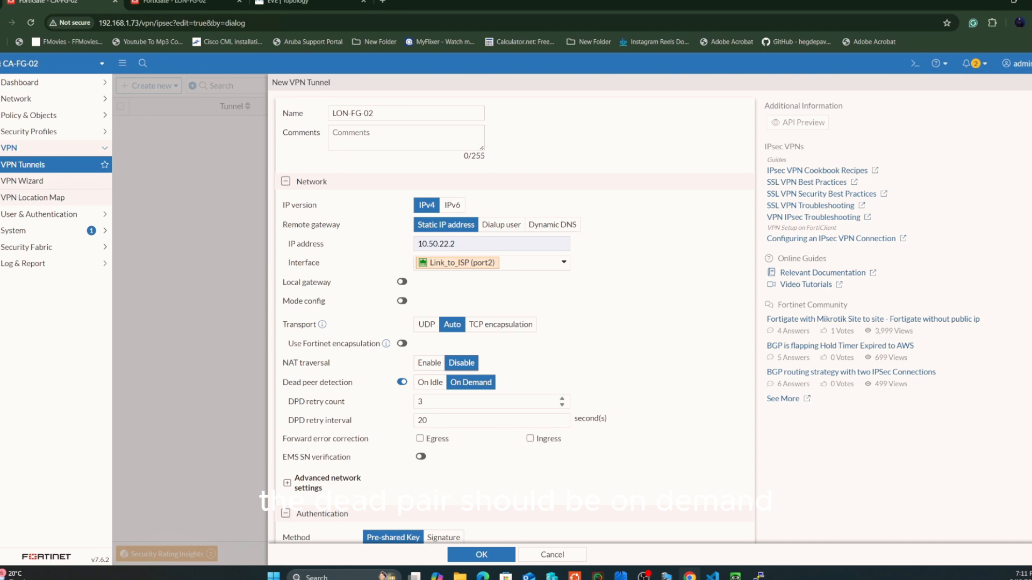
Enter the shared secret in the Authentication section's Pre-shared key field.
scroll(514, 323, "down", 3)
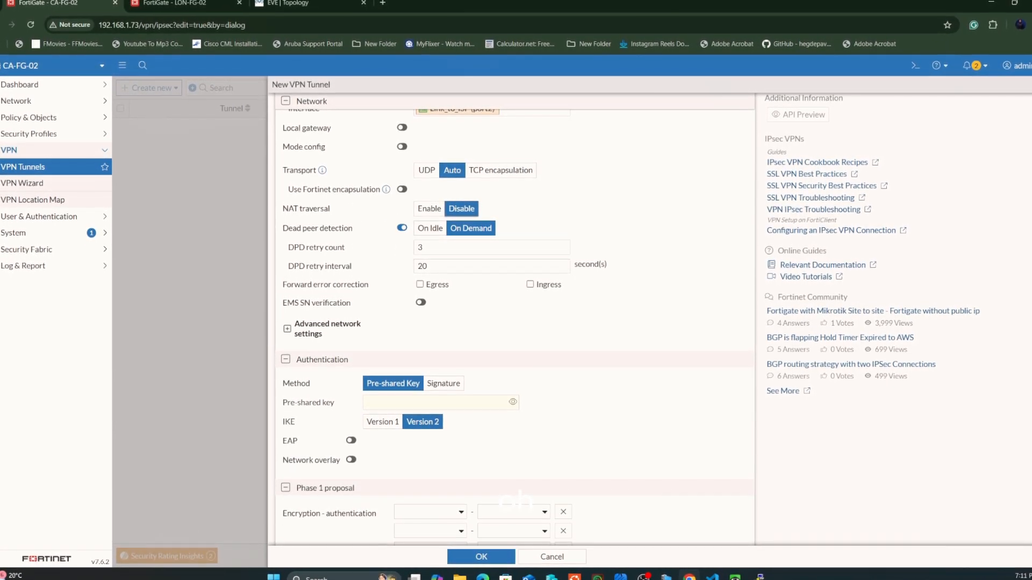
scroll(514, 323, "down", 2)
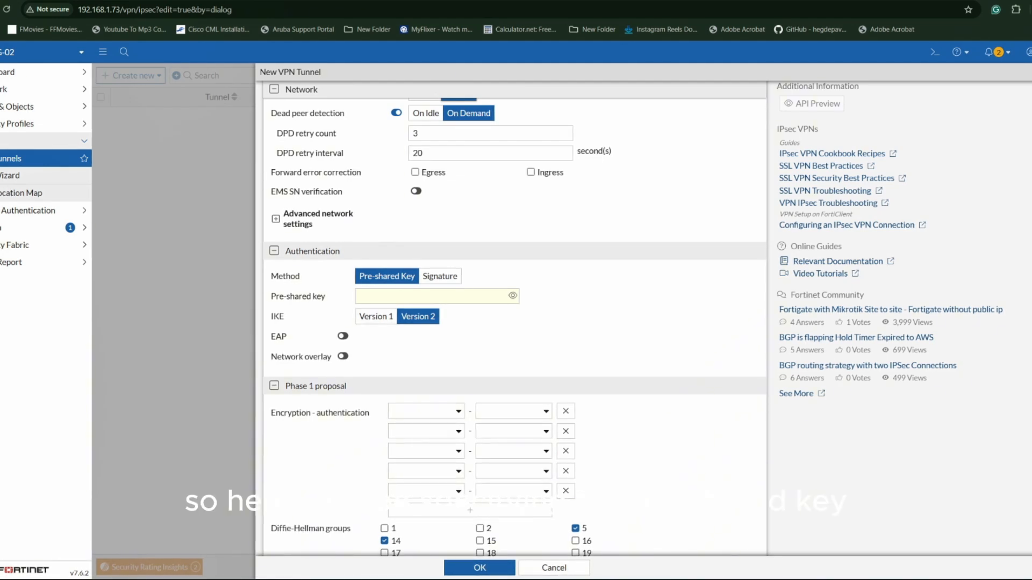
left_click(437, 296)
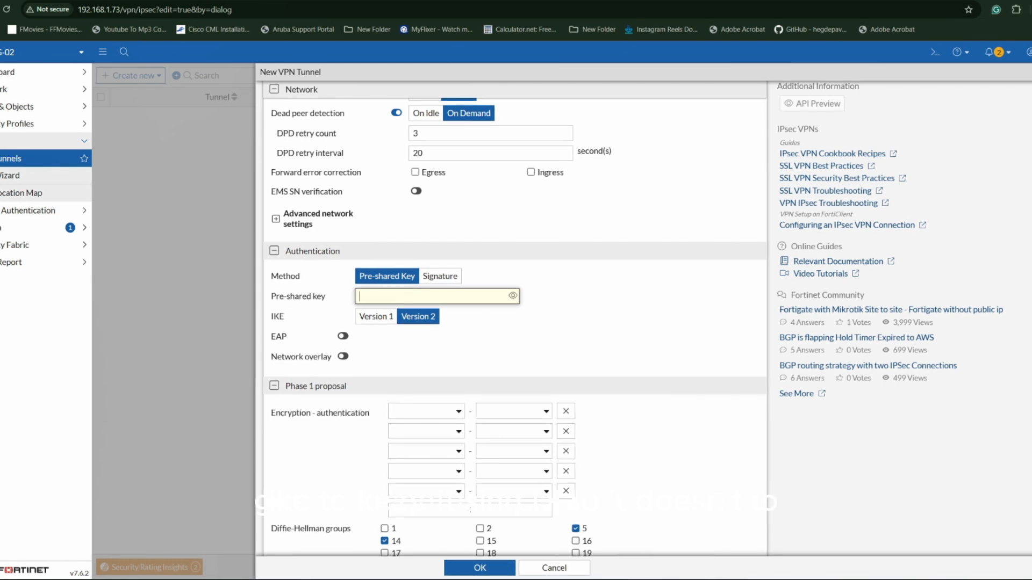
type("fortinet")
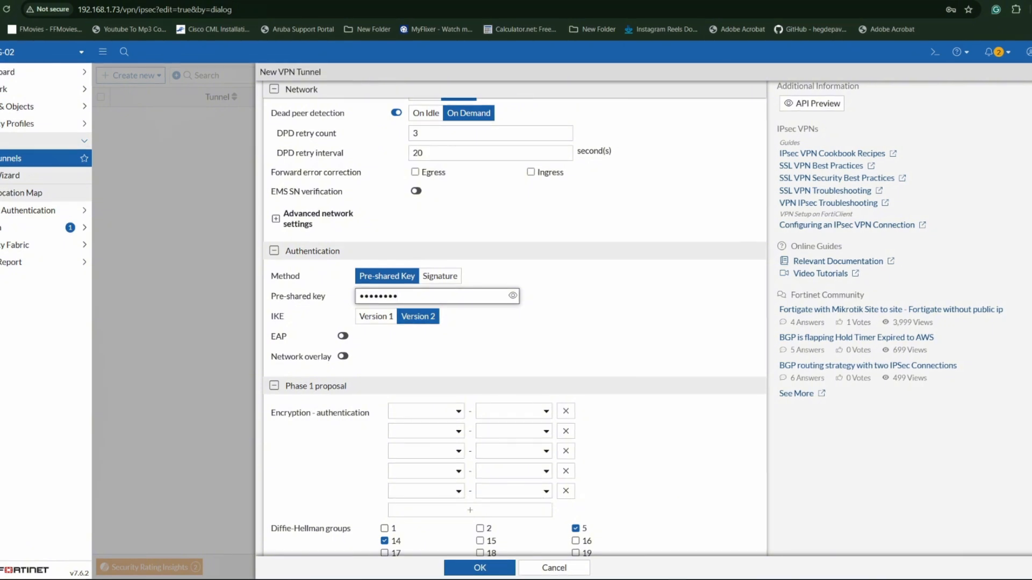
scroll(515, 322, "down", 2)
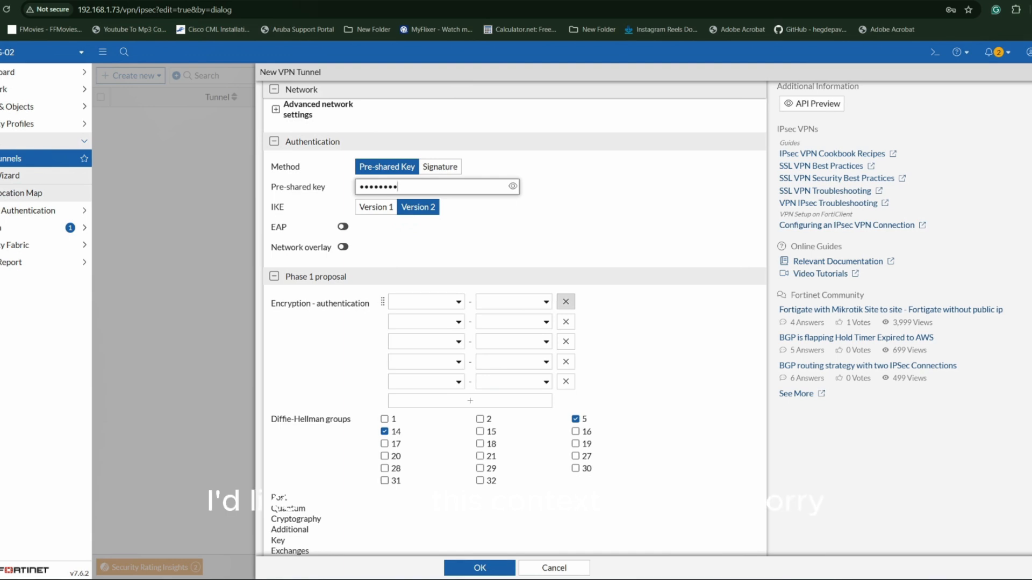
Replace the Phase 1 proposals with two rows: DES-SHA256 and DES-SHA512.
left_click(565, 302)
left_click(566, 302)
left_click(565, 302)
left_click(566, 302)
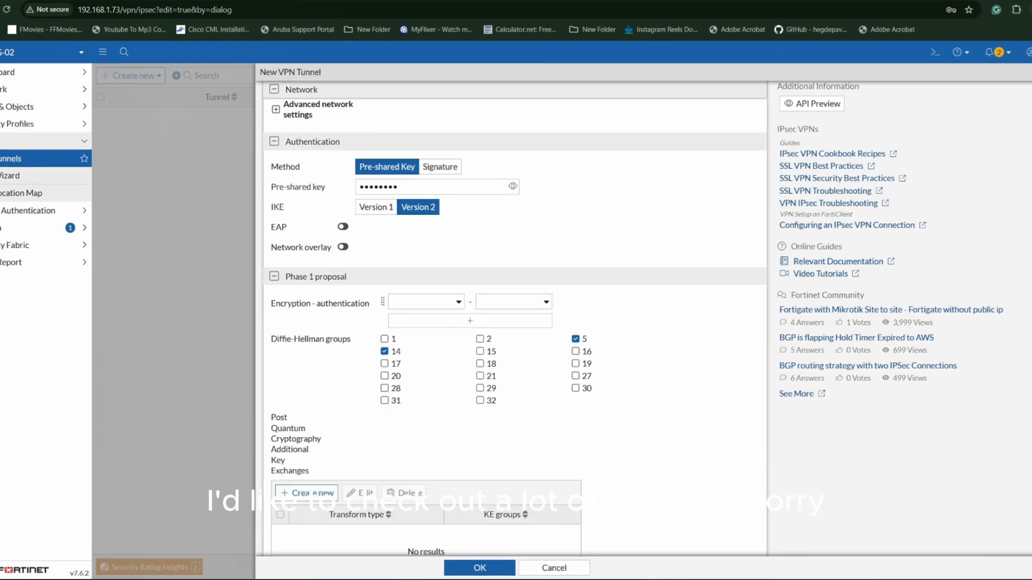
left_click(470, 320)
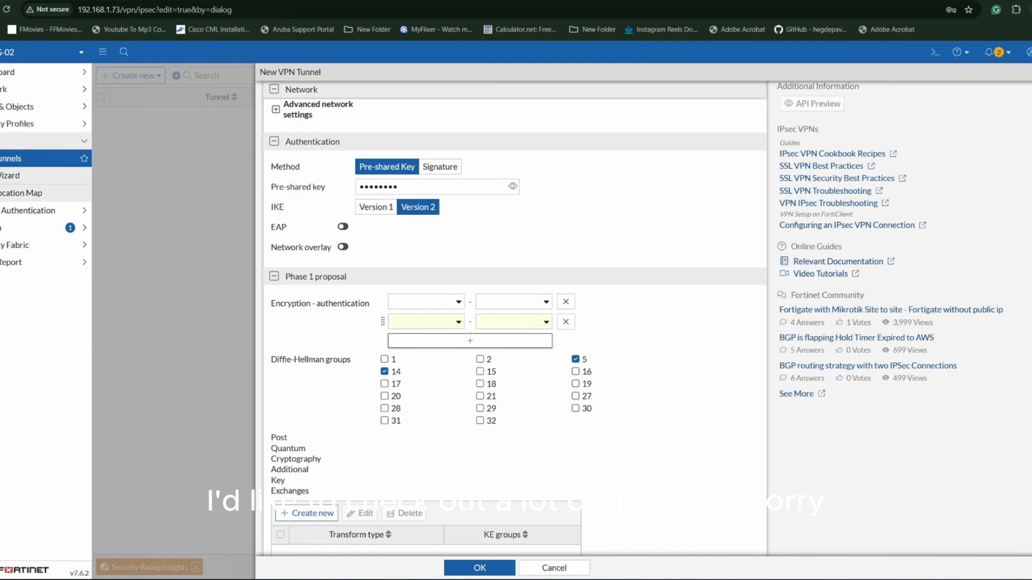
left_click(426, 302)
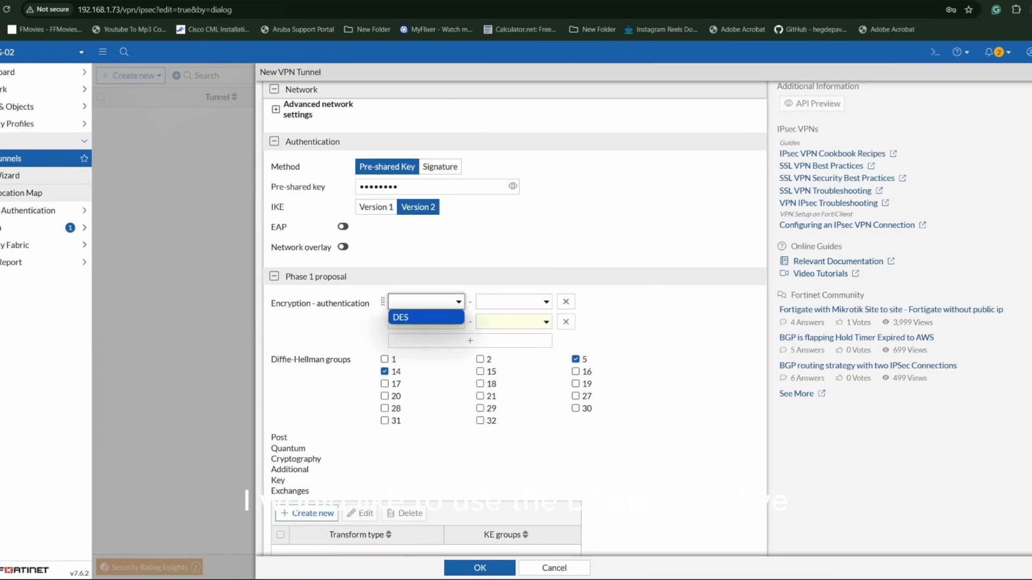
left_click(426, 318)
left_click(514, 302)
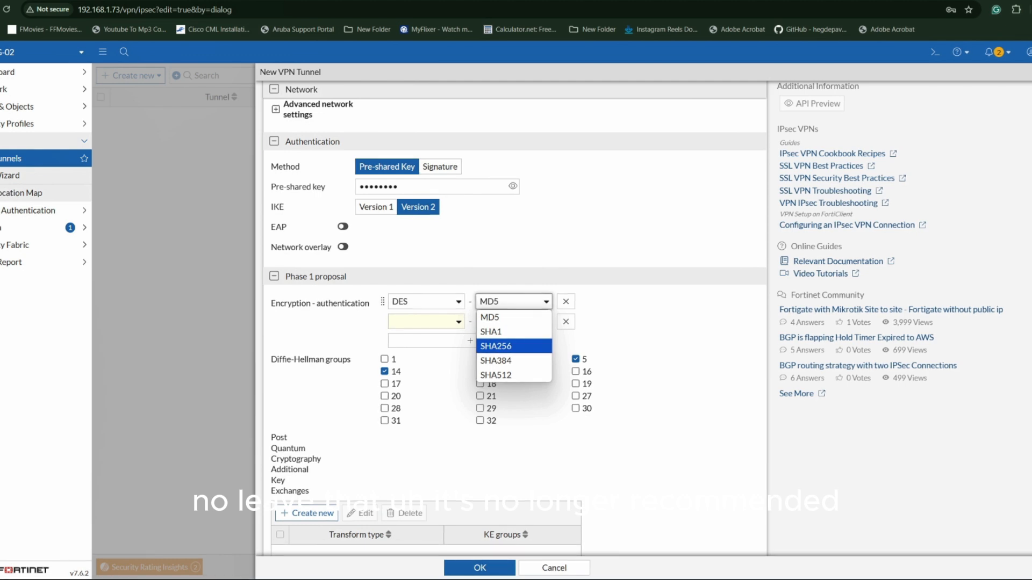
left_click(495, 347)
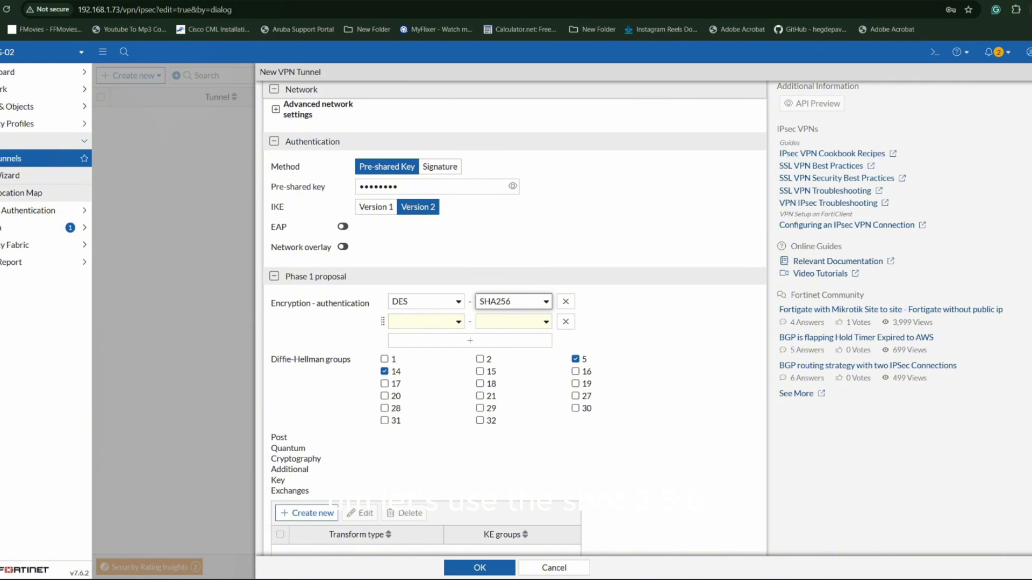
left_click(426, 322)
left_click(426, 336)
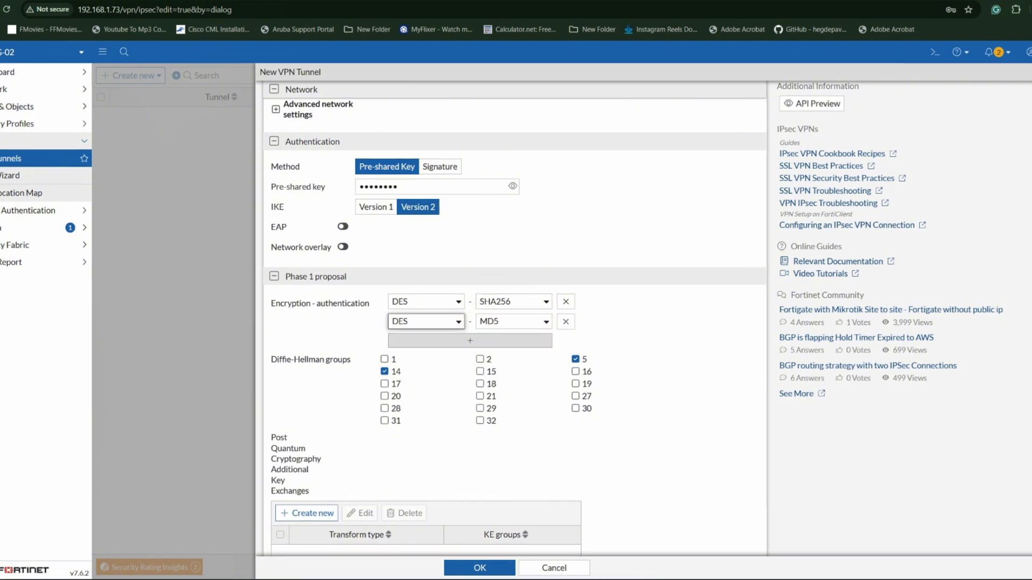
left_click(514, 322)
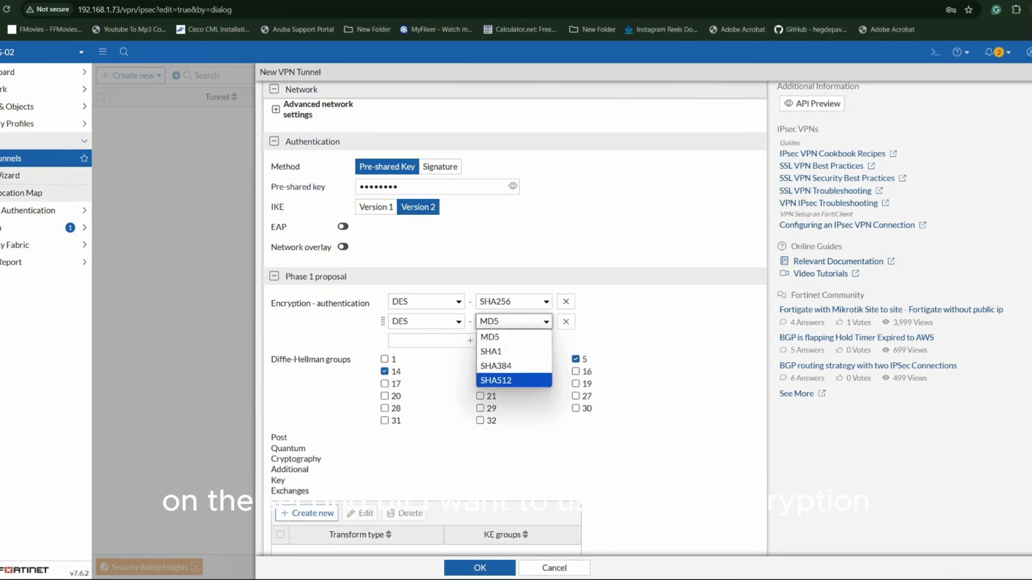
left_click(496, 380)
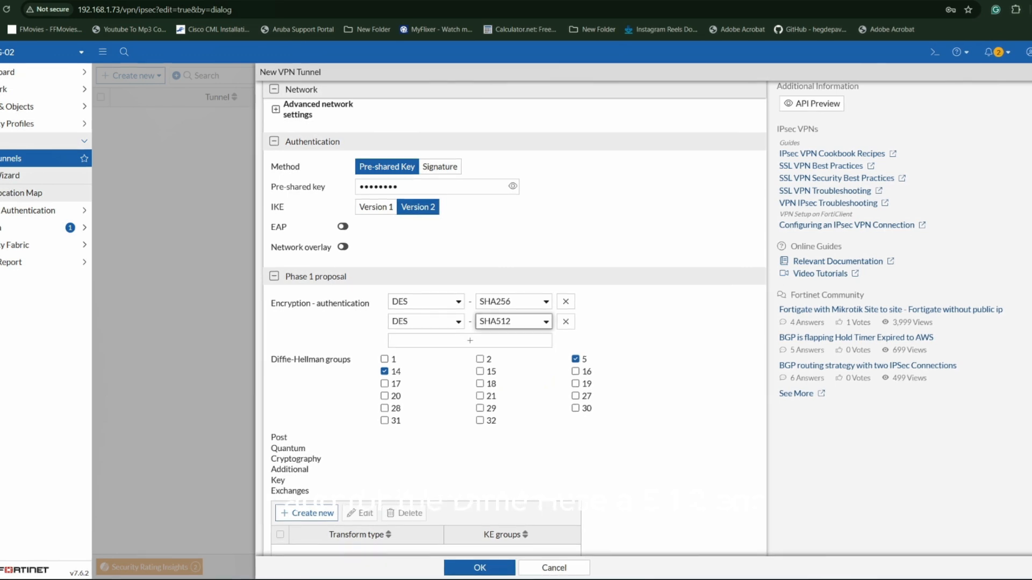
Uncheck Diffie-Hellman groups 14 and 5, leaving only group 19 selected.
left_click(384, 371)
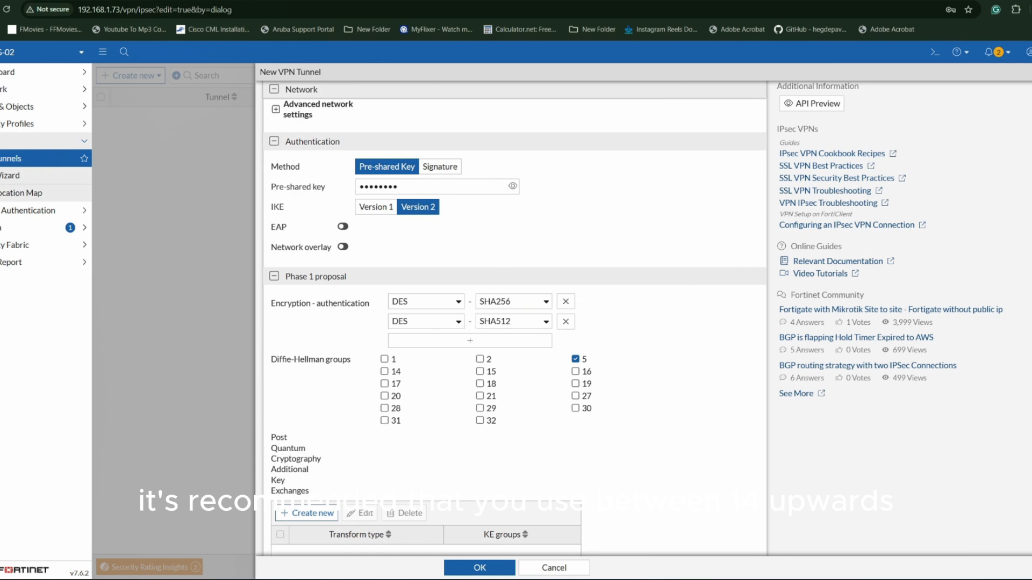
left_click(576, 359)
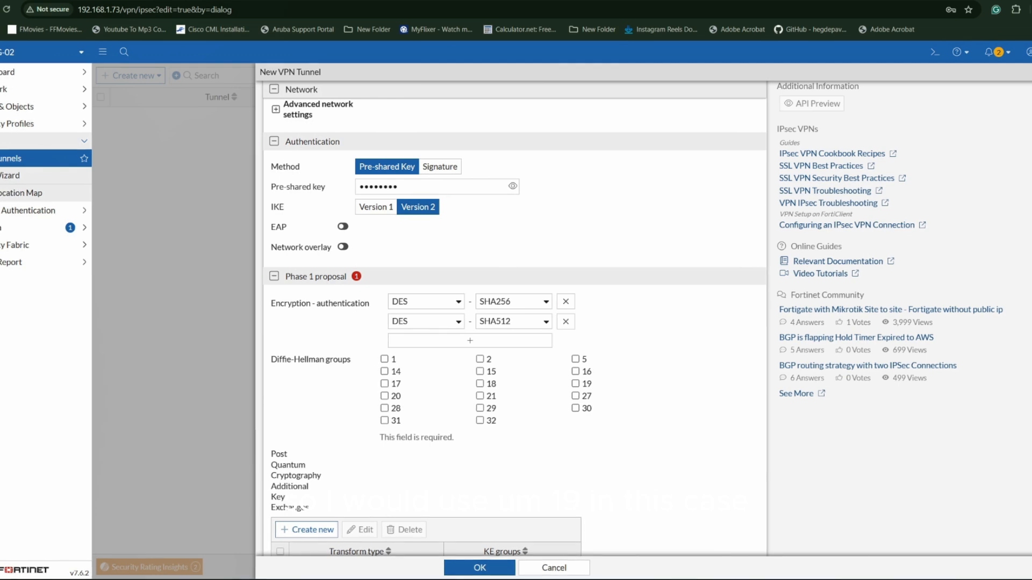
left_click(575, 384)
scroll(515, 317, "down", 3)
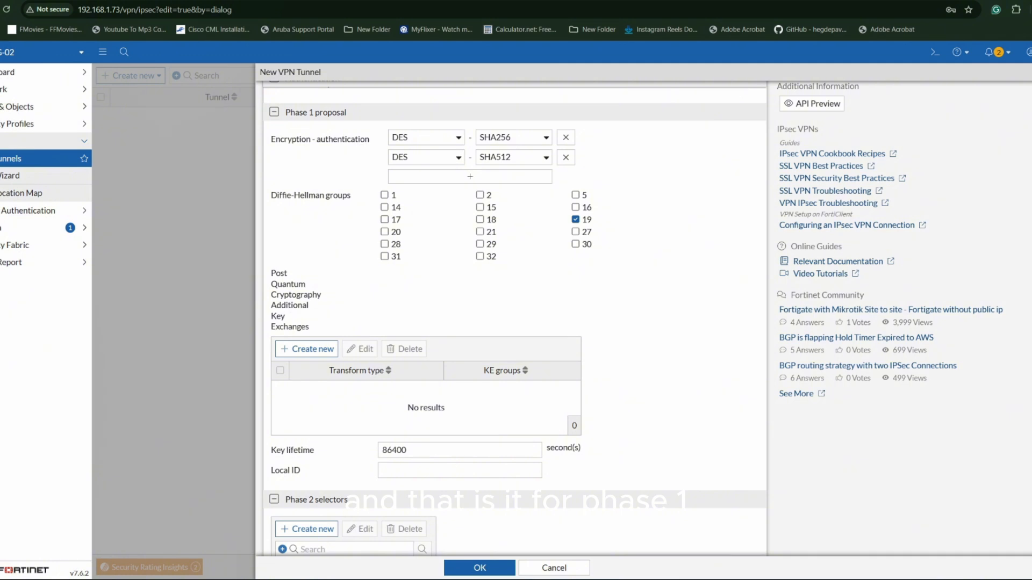
Add a new Phase 2 selector named LON-FG-02.
scroll(515, 322, "down", 2)
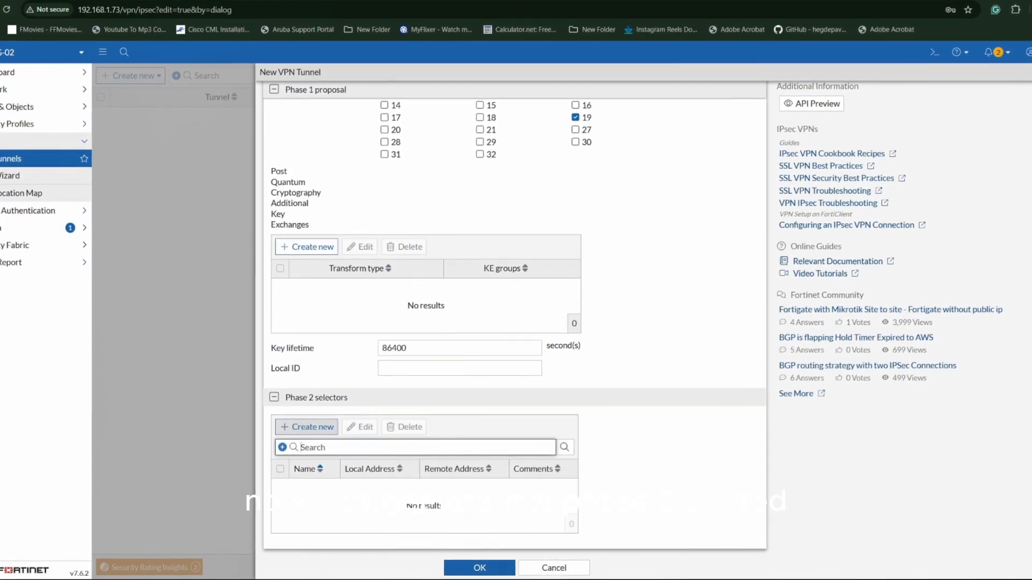
left_click(322, 427)
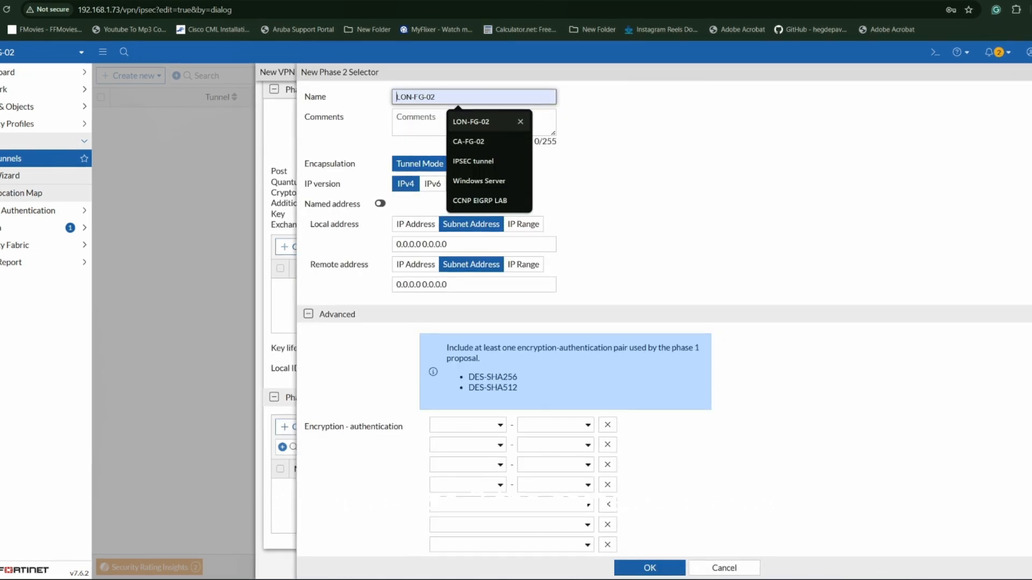
left_click(471, 122)
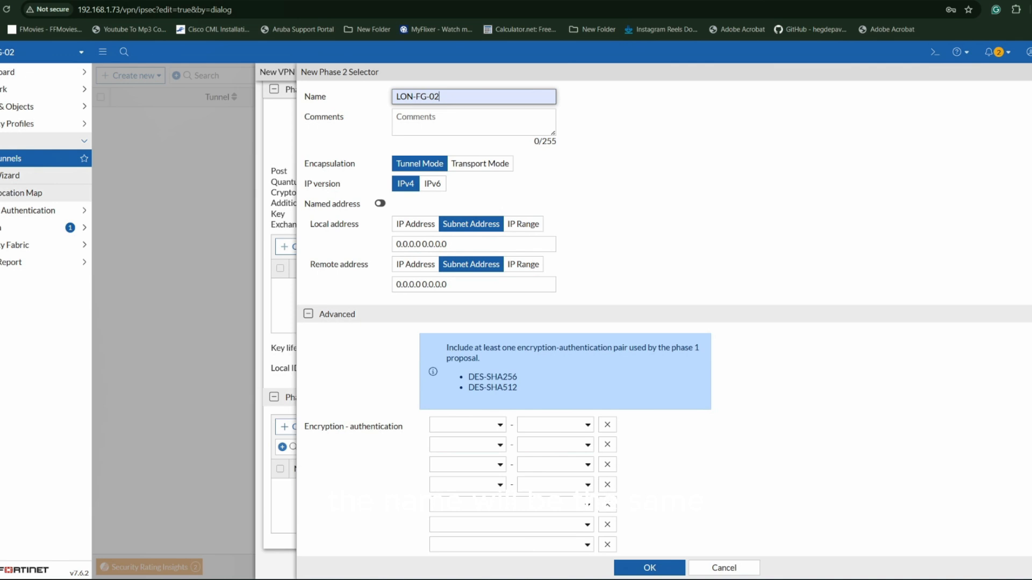
left_click(471, 122)
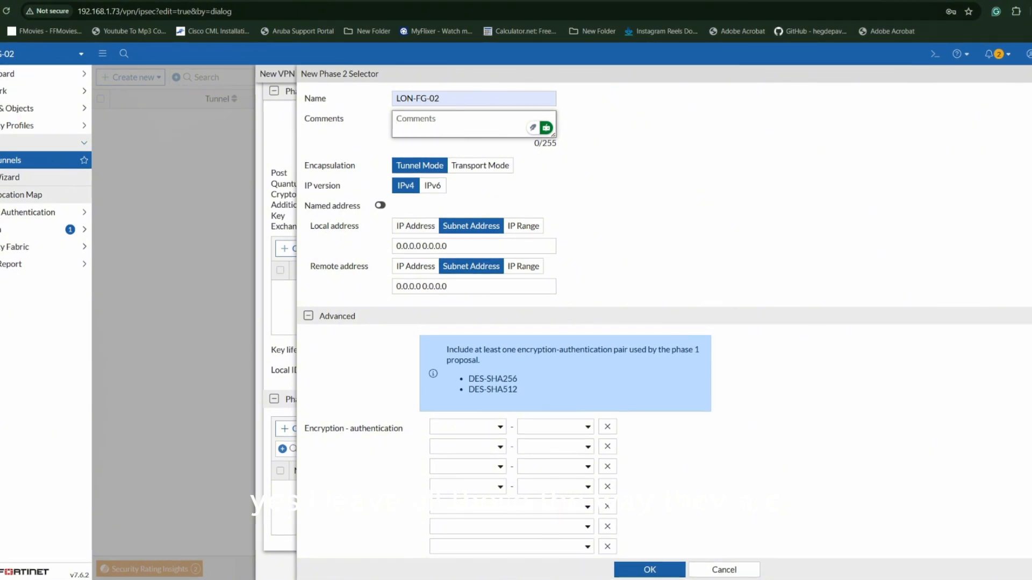
scroll(664, 323, "down", 4)
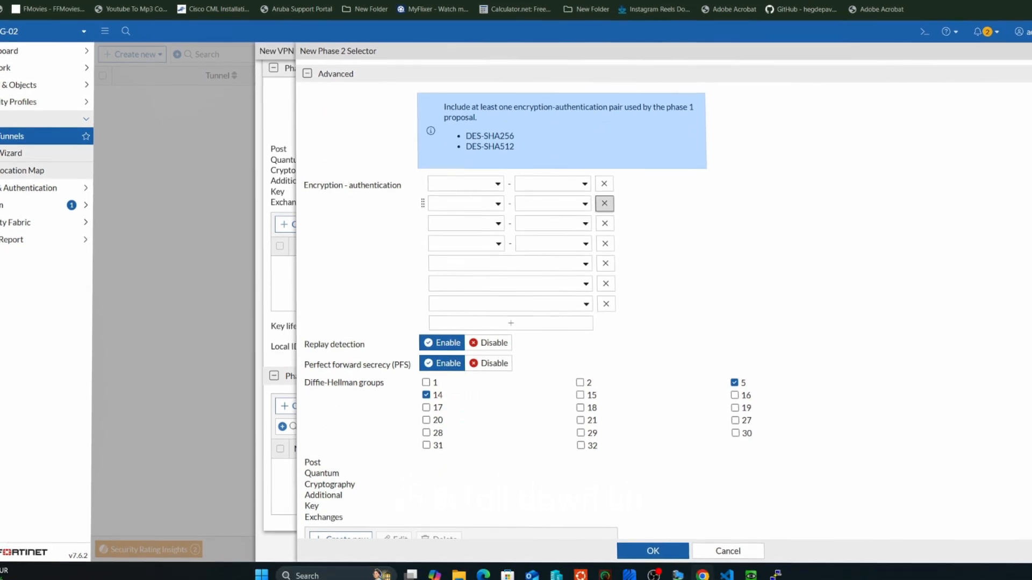
Reduce the Phase 2 proposal to a single DES-SHA256 row.
left_click(608, 224)
left_click(608, 224)
left_click(605, 218)
left_click(606, 218)
left_click(606, 218)
left_click(605, 218)
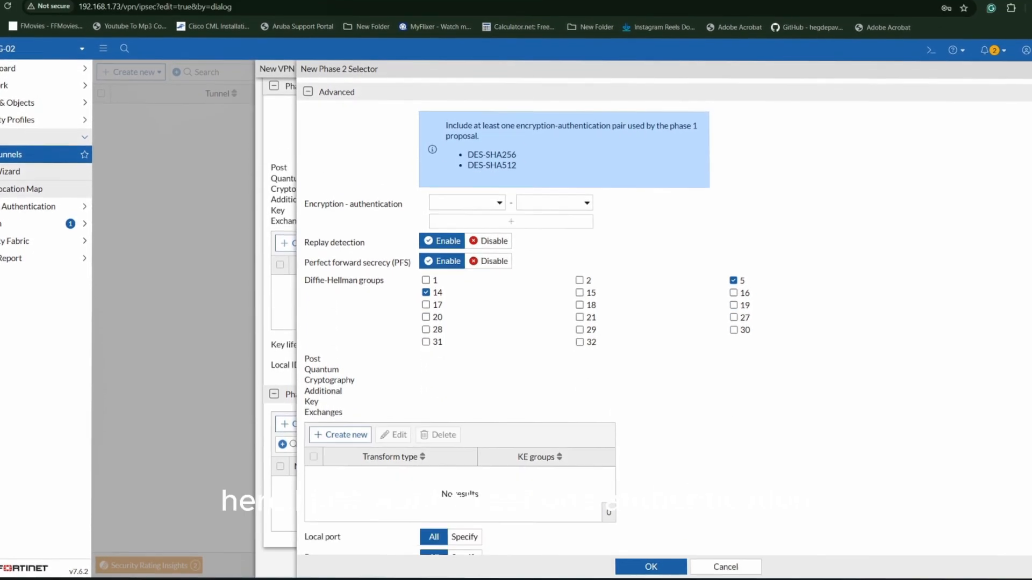
left_click(467, 197)
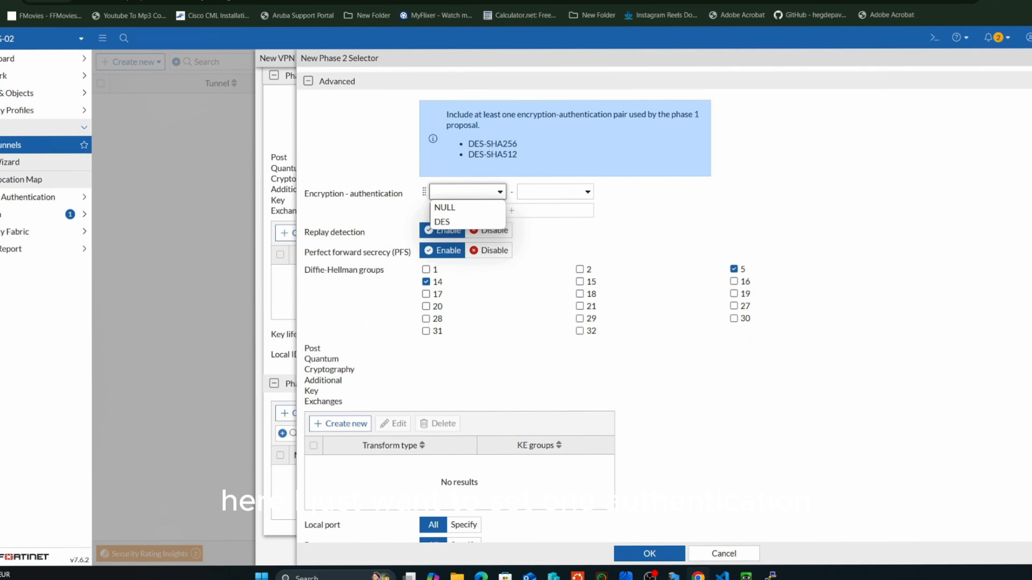
left_click(467, 222)
left_click(555, 192)
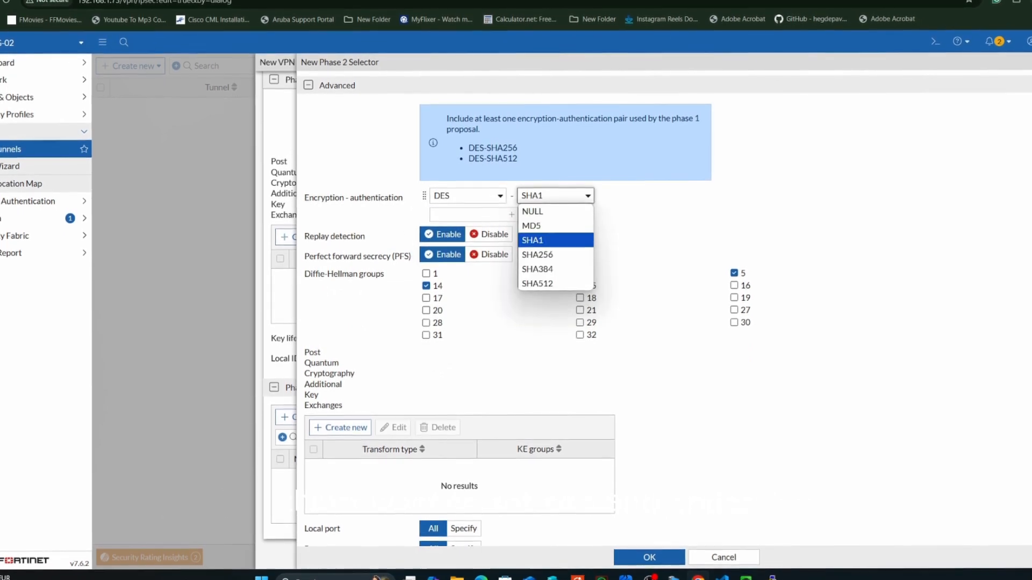
left_click(554, 251)
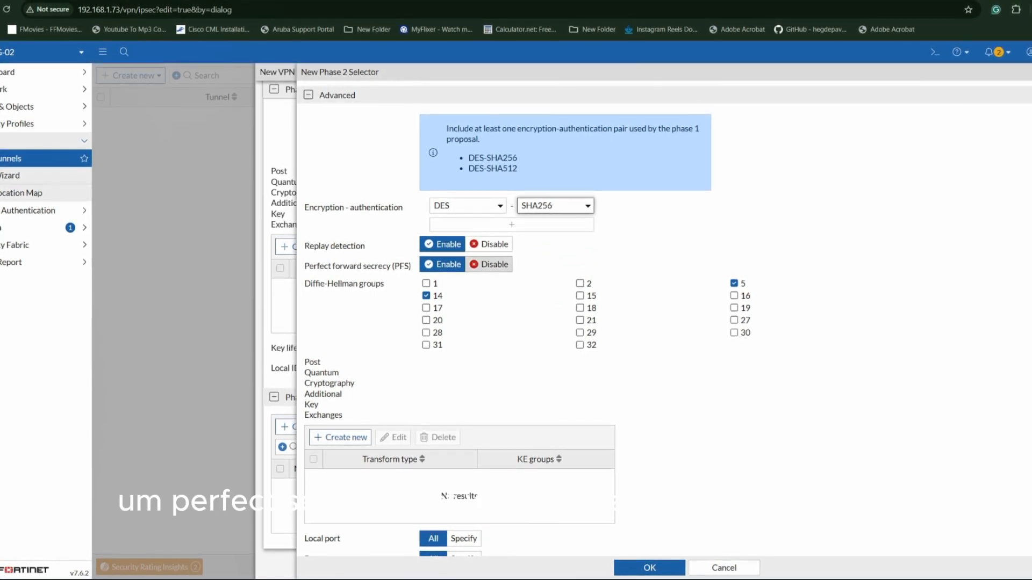
Disable perfect forward secrecy and replay detection, then save the tunnel.
left_click(490, 264)
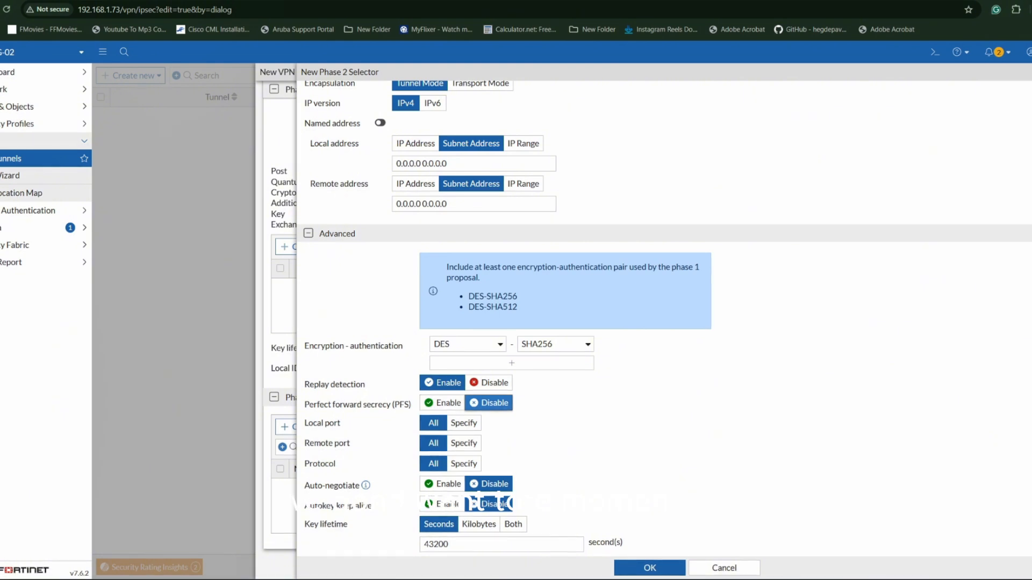
left_click(489, 382)
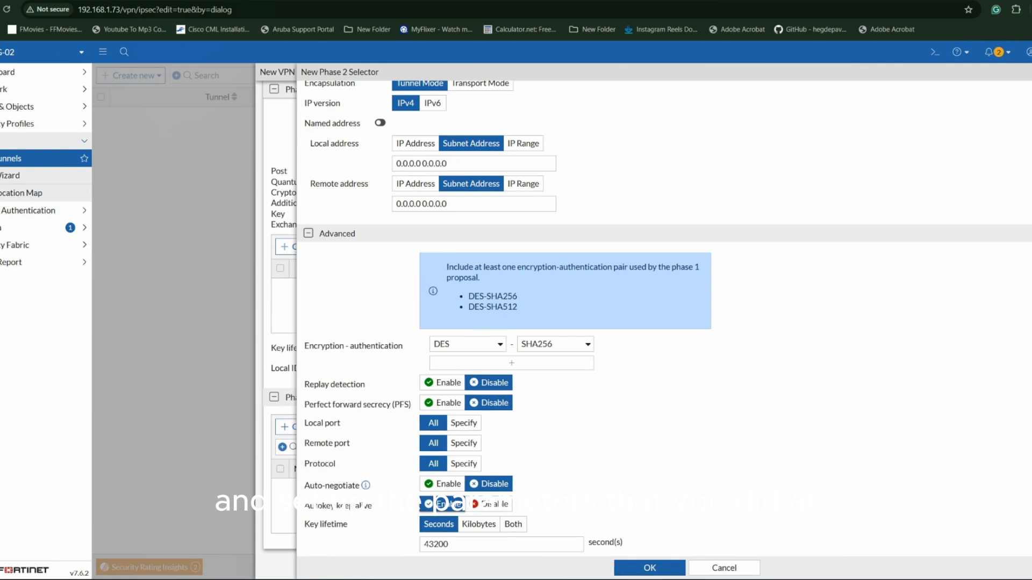
left_click(650, 568)
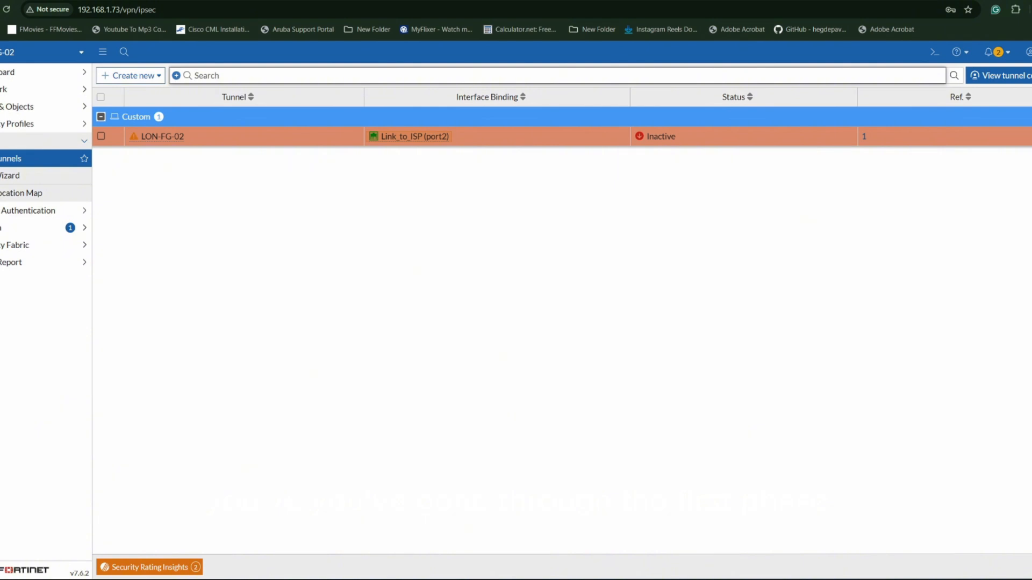
In Network > Interfaces, expand Link_to_ISP (port2) and edit the LON-FG-02 tunnel interface.
left_click(21, 89)
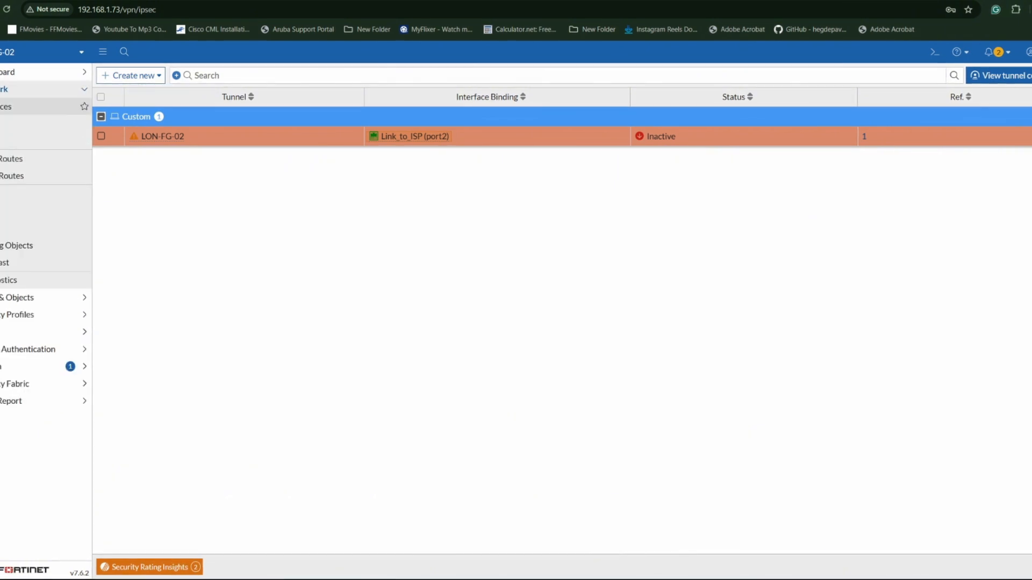
left_click(21, 107)
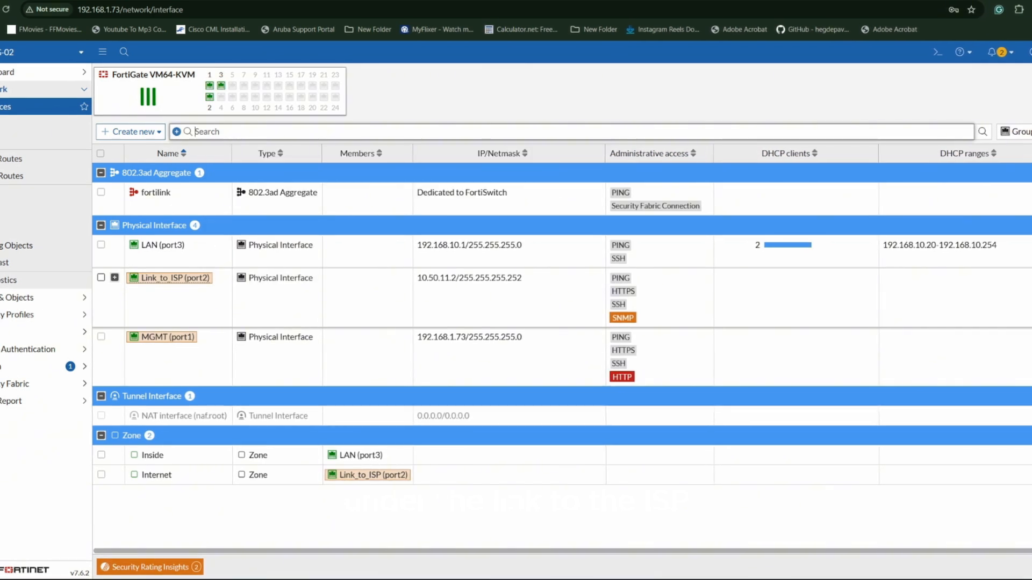
left_click(114, 278)
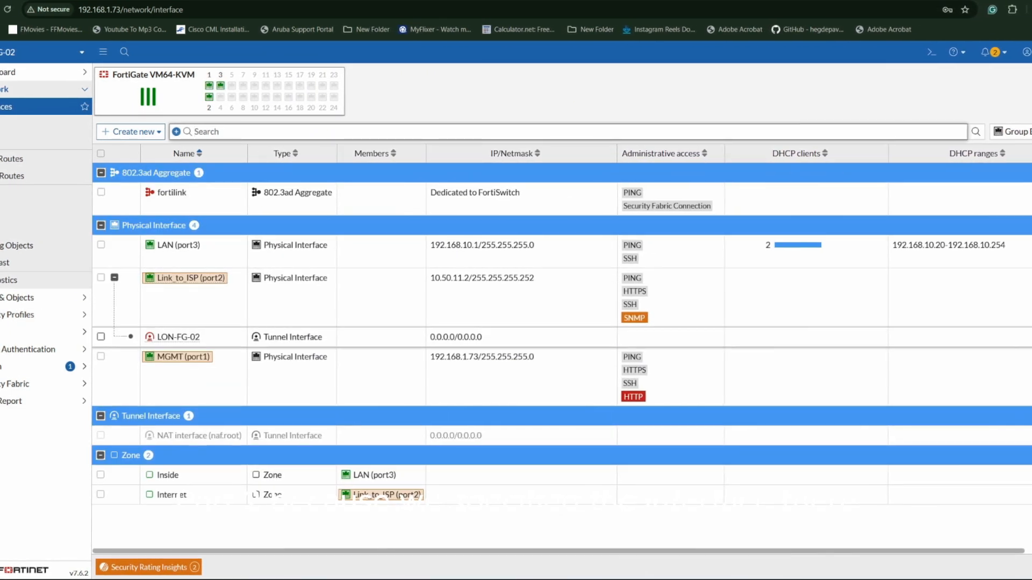
left_click(180, 337)
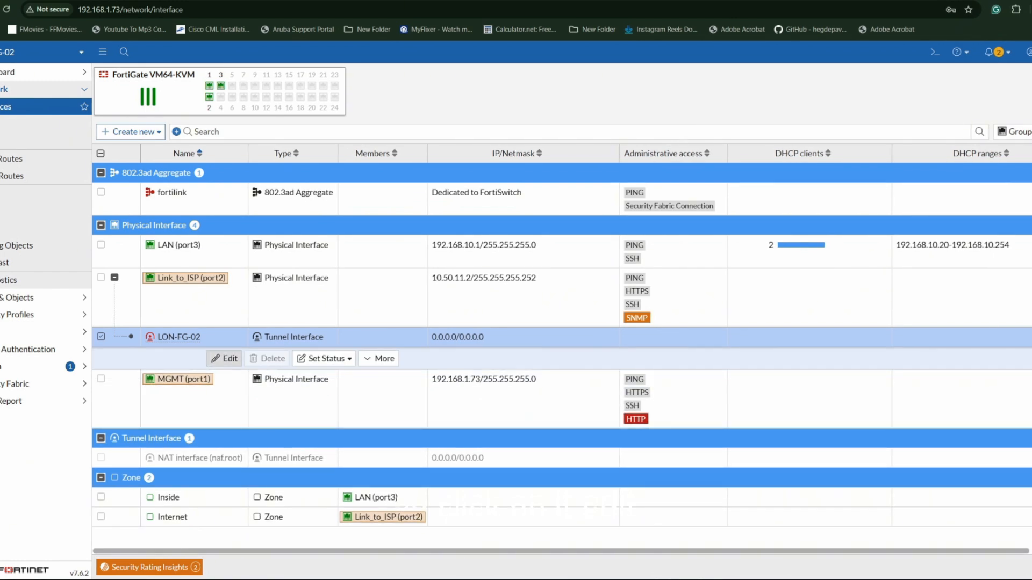
left_click(224, 359)
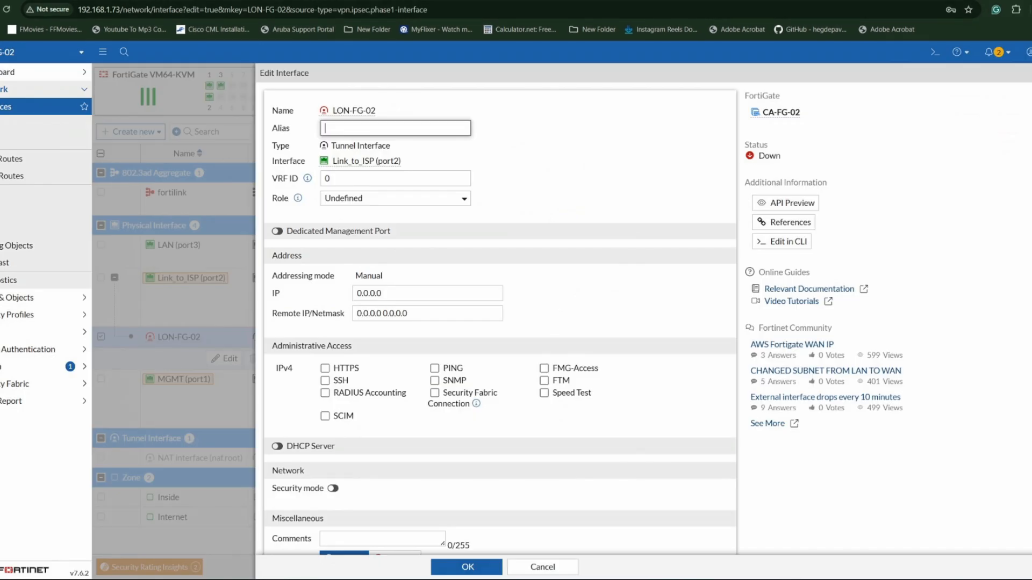
Set tunnel IP 10.0.7.3 and remote IP 10.0.7.4/31, allow PING, and save.
left_click(382, 294)
key("ctrl+a")
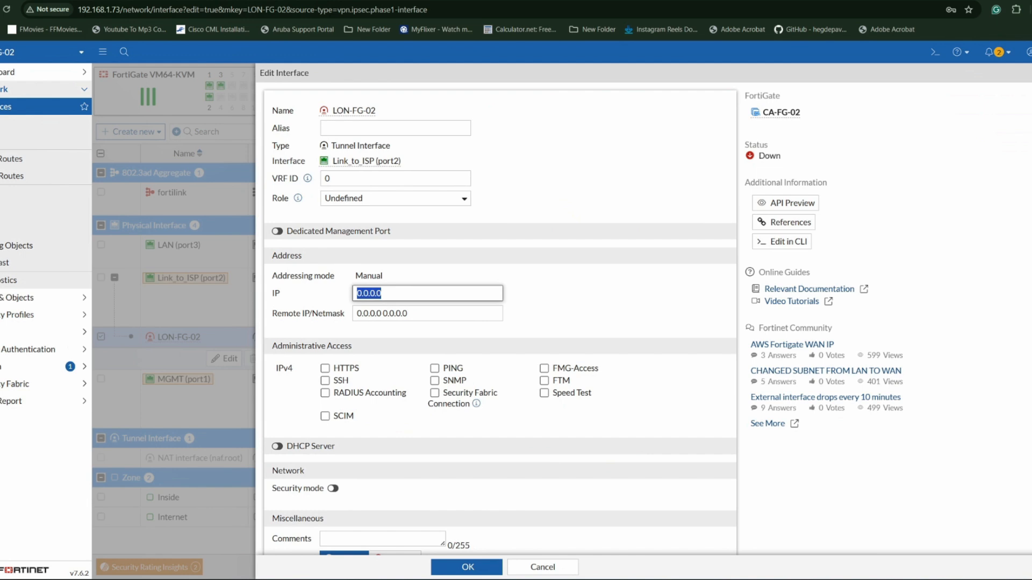
type("10")
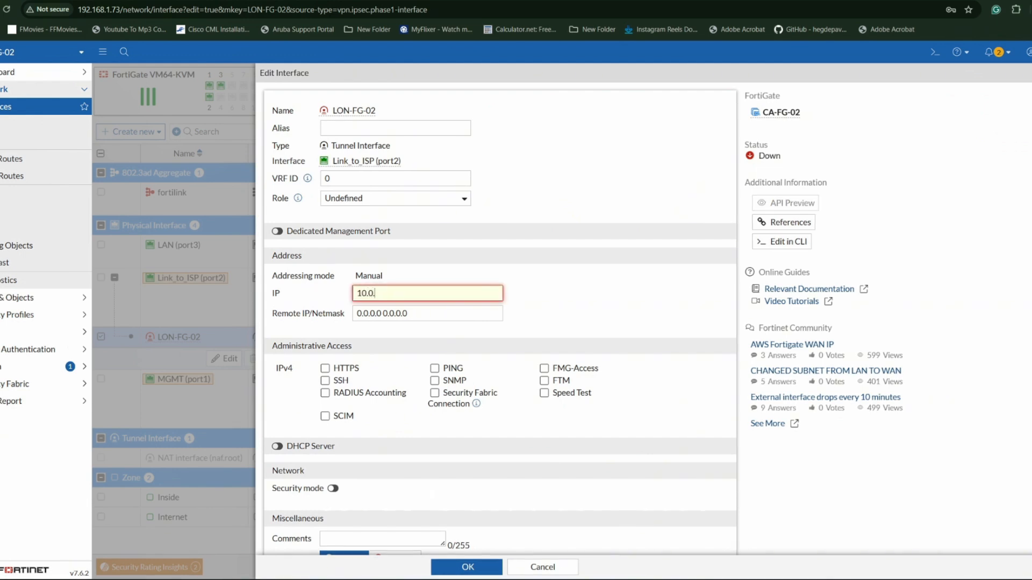
type(".0.7.3")
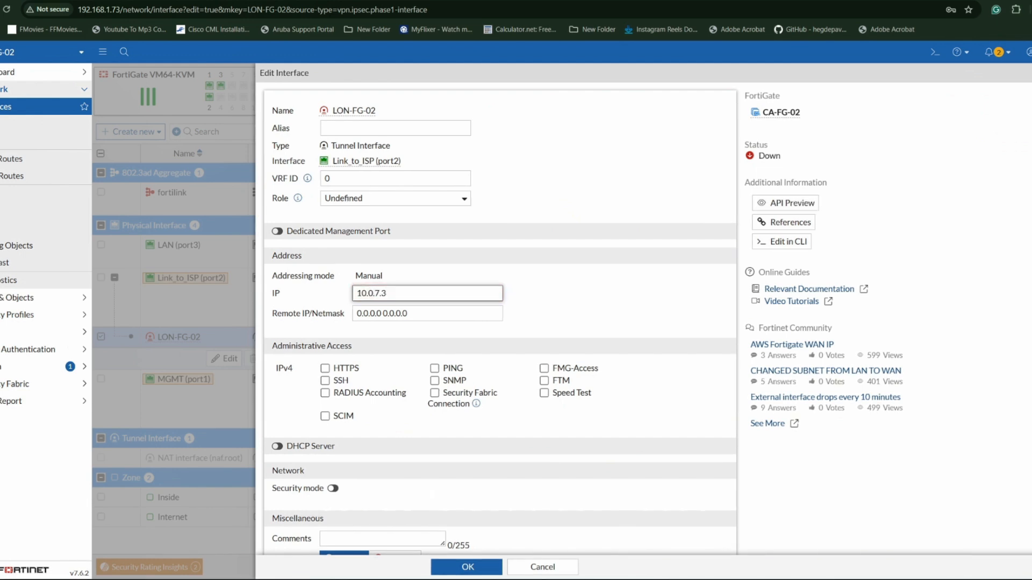
left_click(412, 314)
key("ctrl+a")
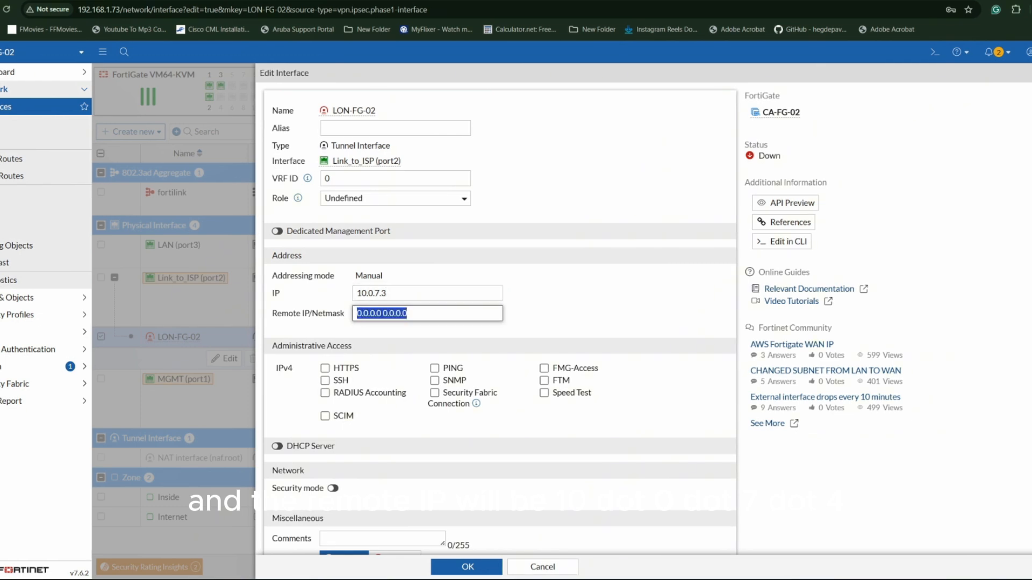
type("10")
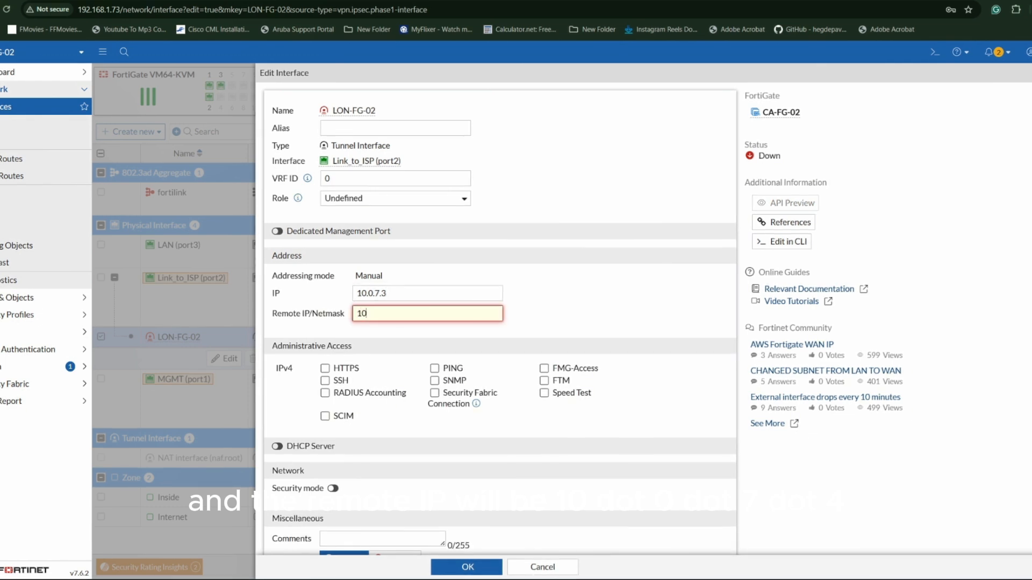
type(".0.7.4/")
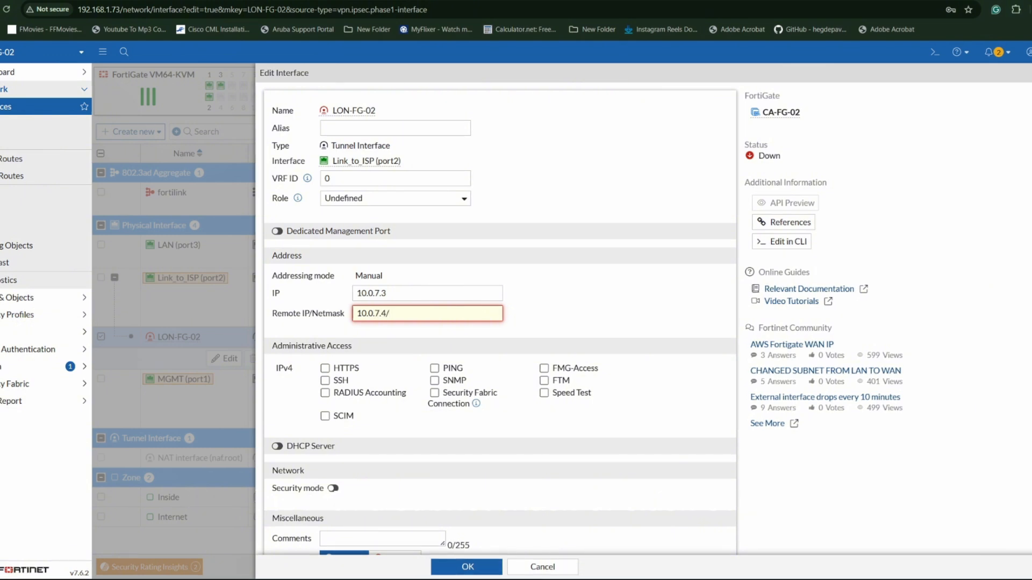
type("31")
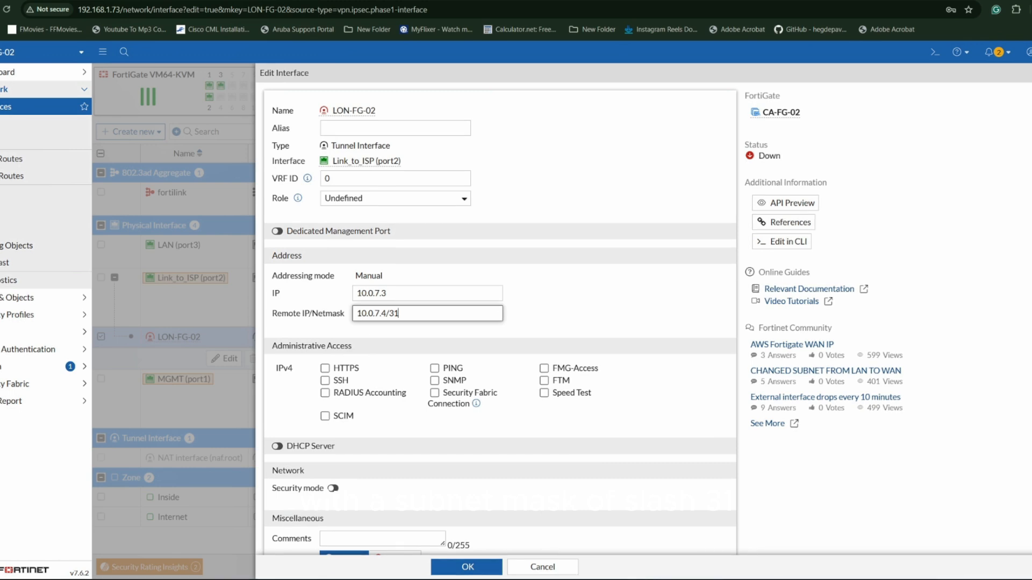
left_click(435, 369)
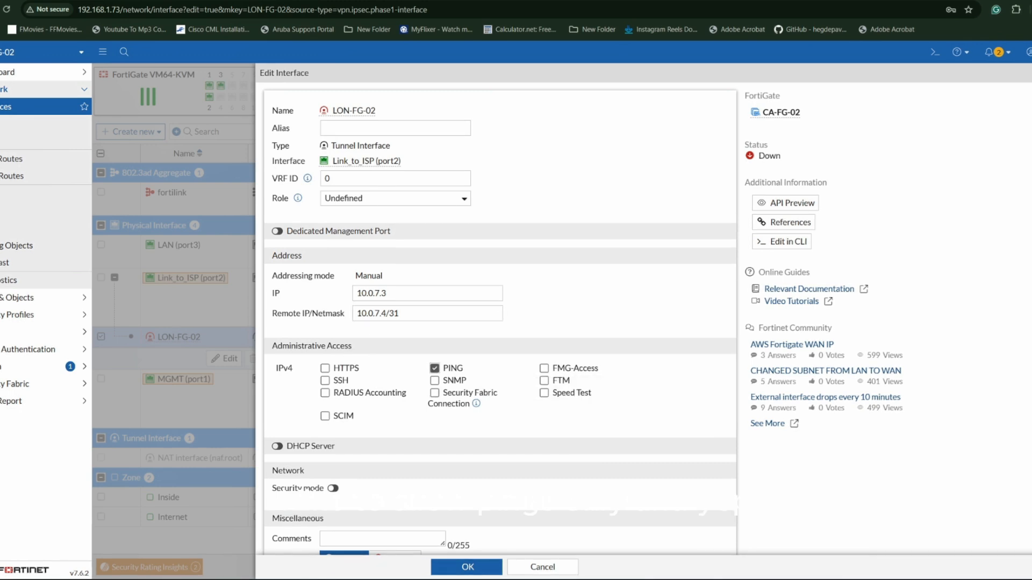
scroll(500, 323, "down", 1)
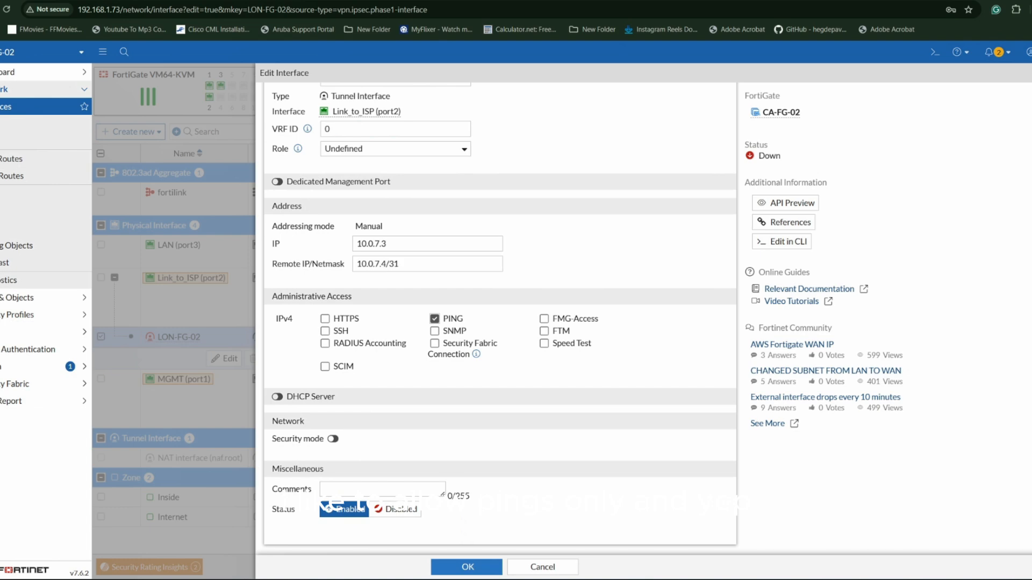
left_click(467, 567)
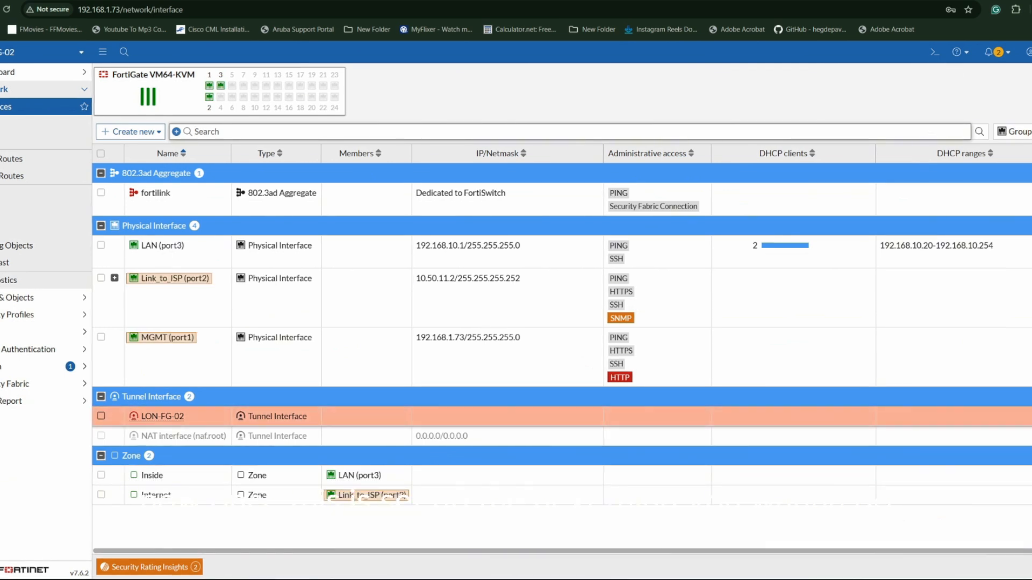
Create a zone named IPSec containing only LON-FG-02 and save it.
left_click(32, 107)
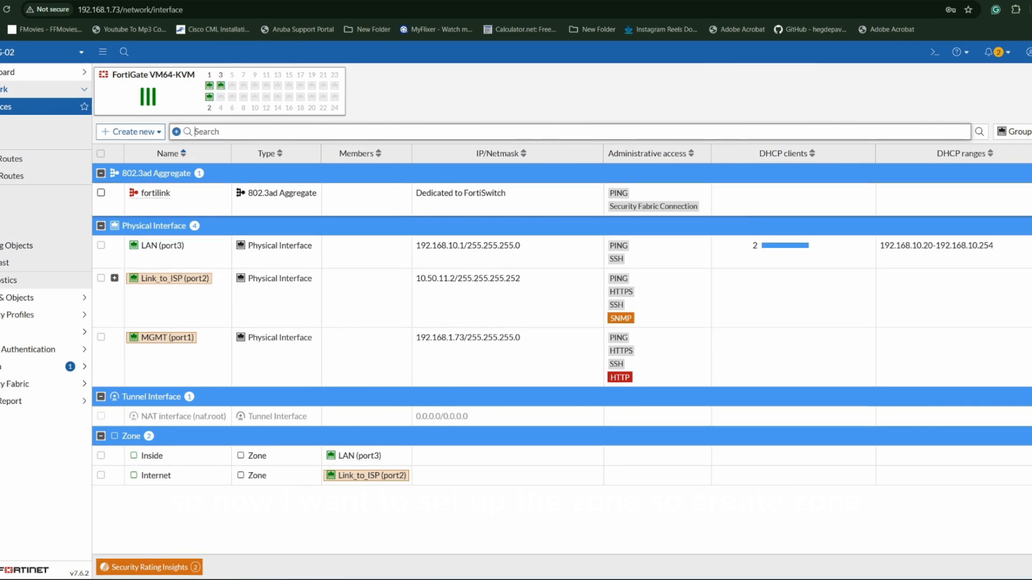
left_click(130, 131)
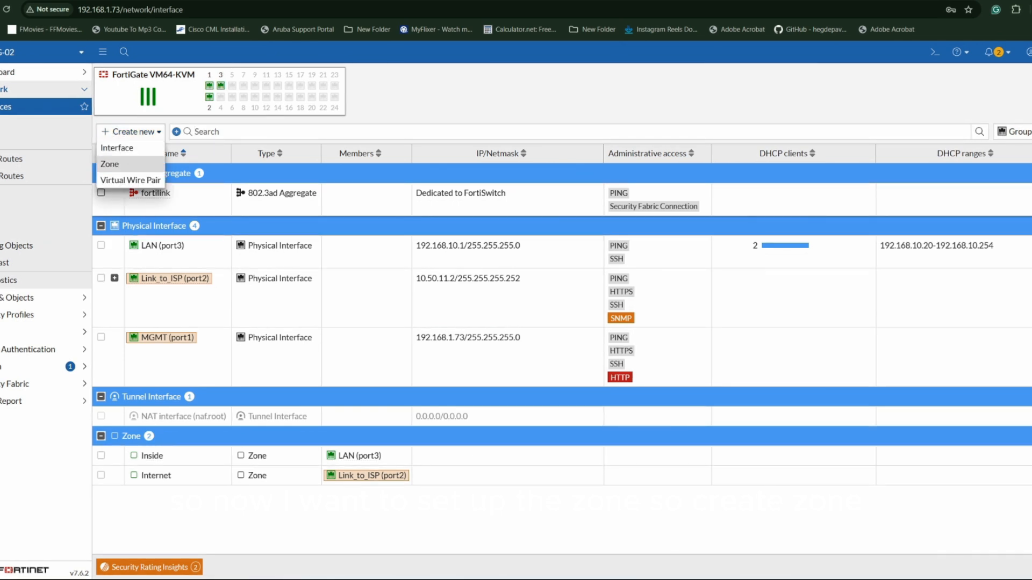
left_click(111, 161)
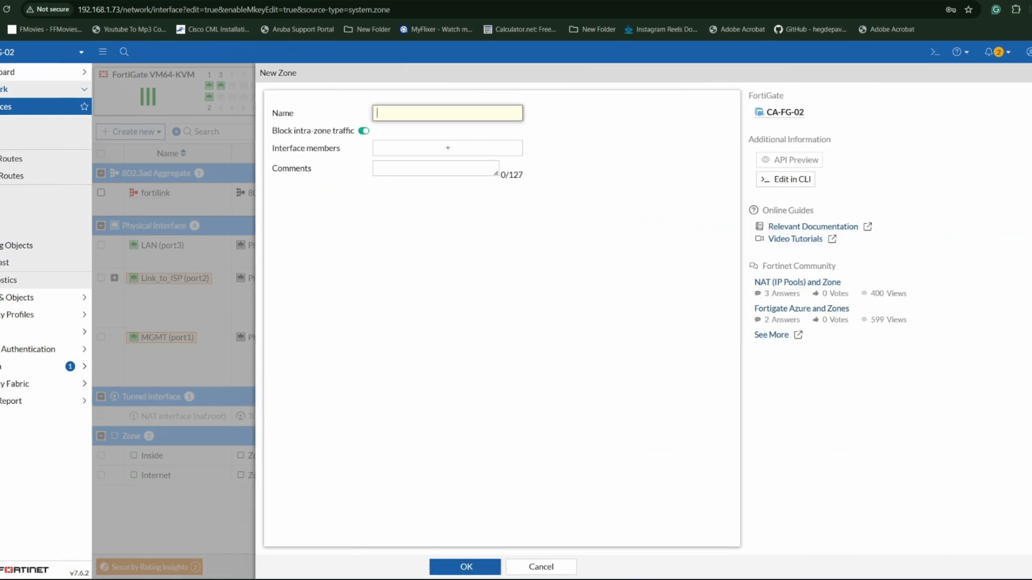
type("IPSec")
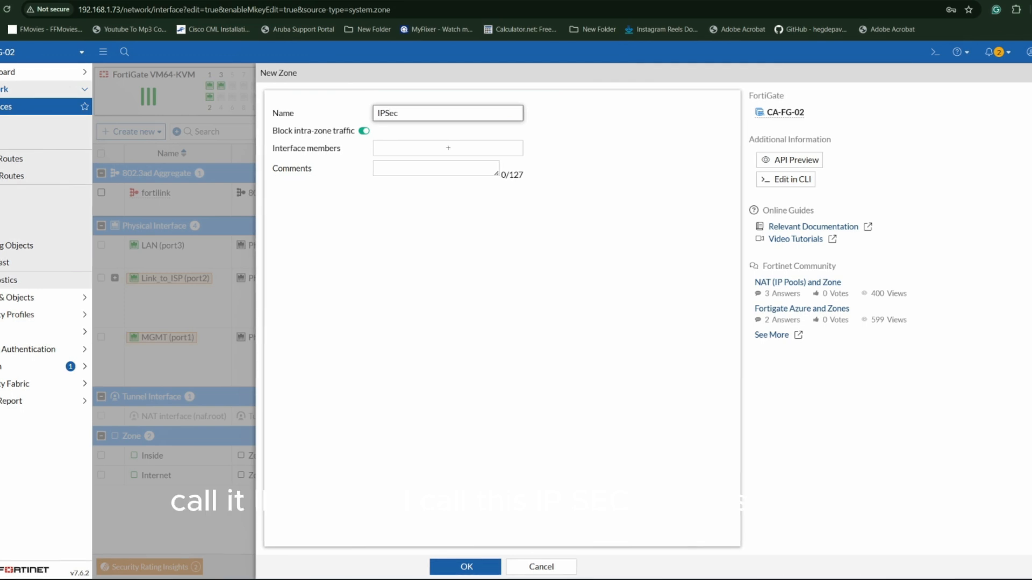
left_click(448, 148)
left_click(618, 163)
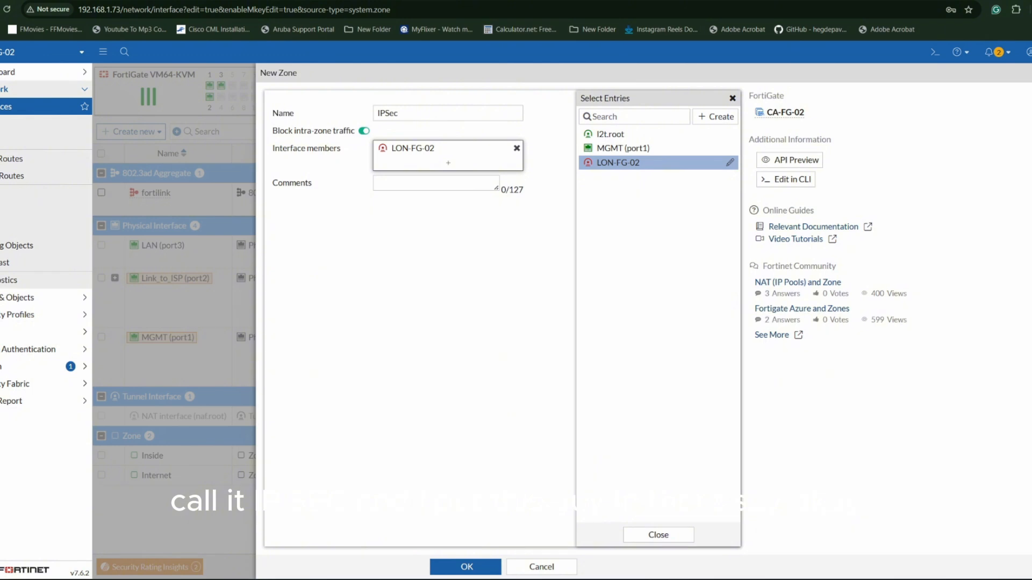
left_click(466, 567)
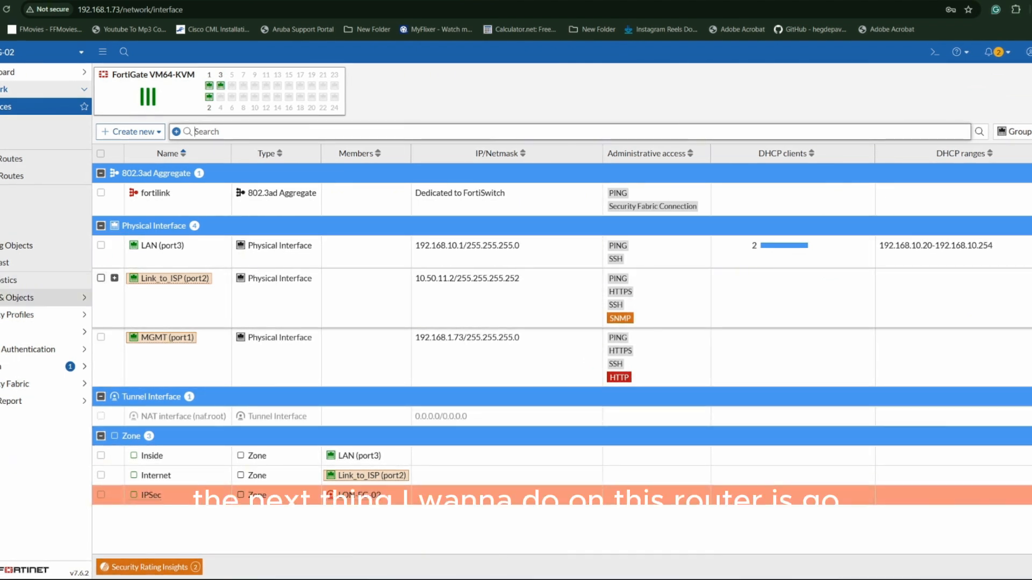
In Firewall Policy, edit policy 4 to use the IPSec zone as its incoming interface.
left_click(32, 297)
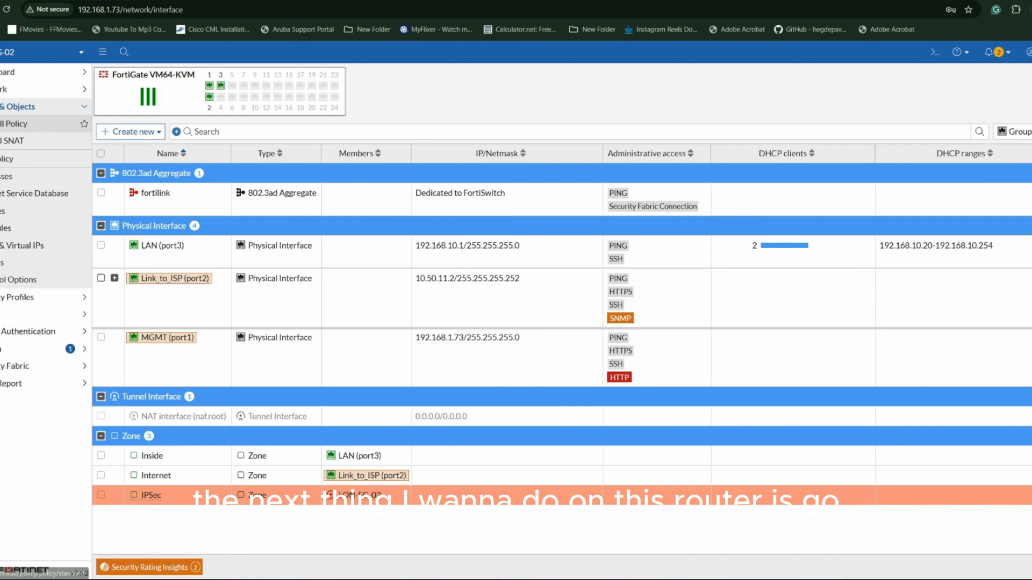
left_click(22, 123)
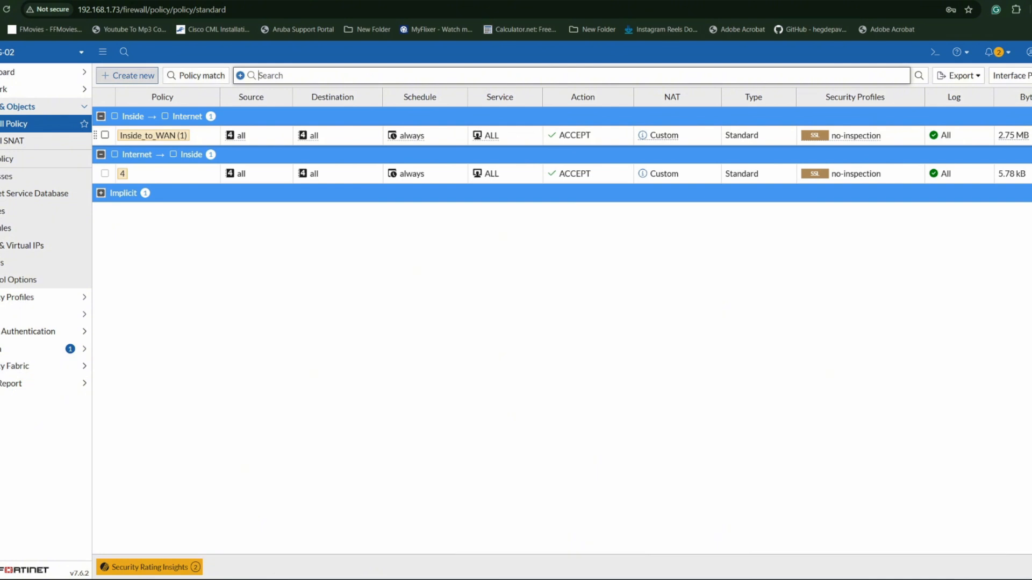
left_click(127, 76)
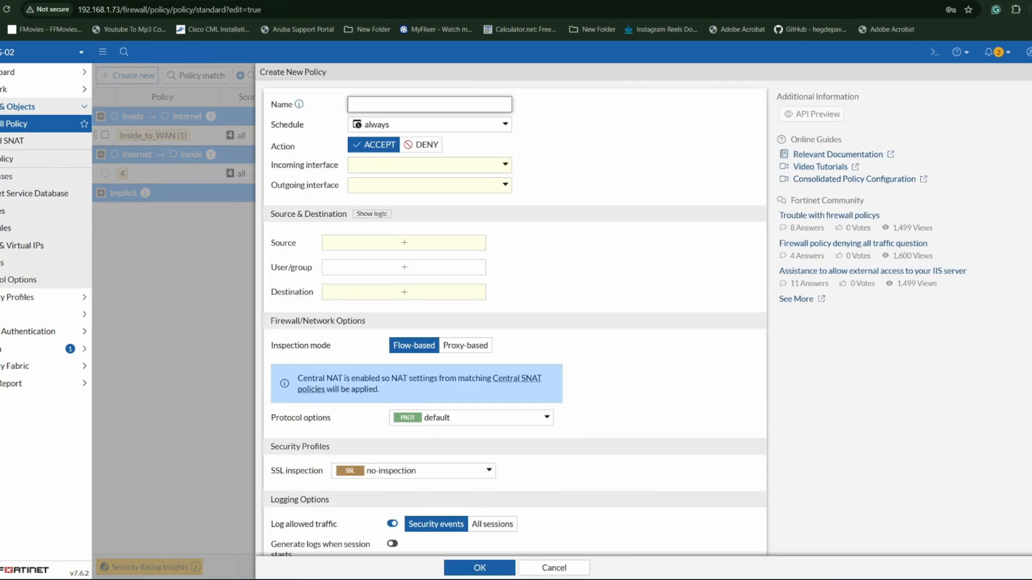
left_click(554, 568)
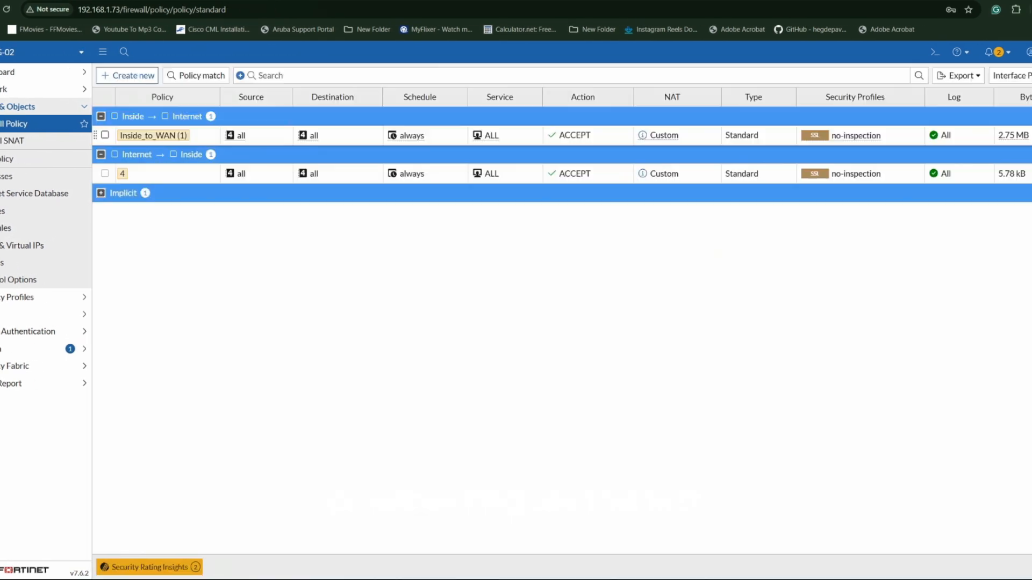
double_click(298, 174)
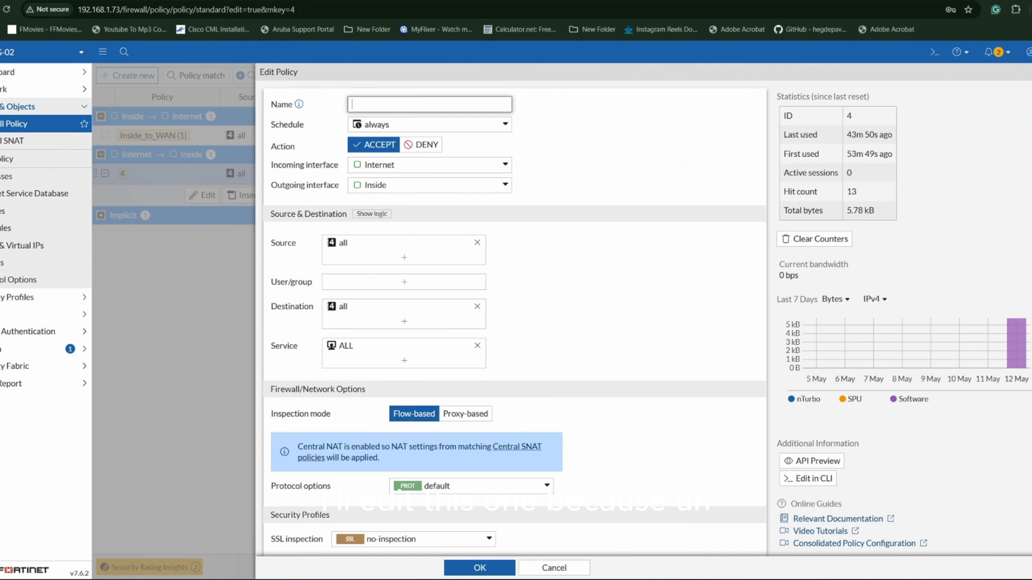
left_click(430, 165)
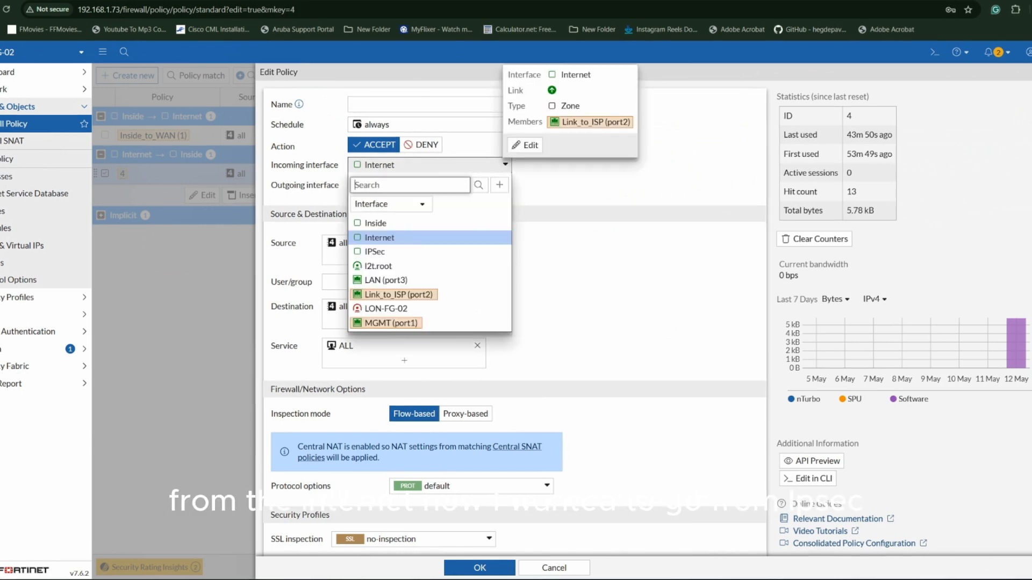
left_click(376, 251)
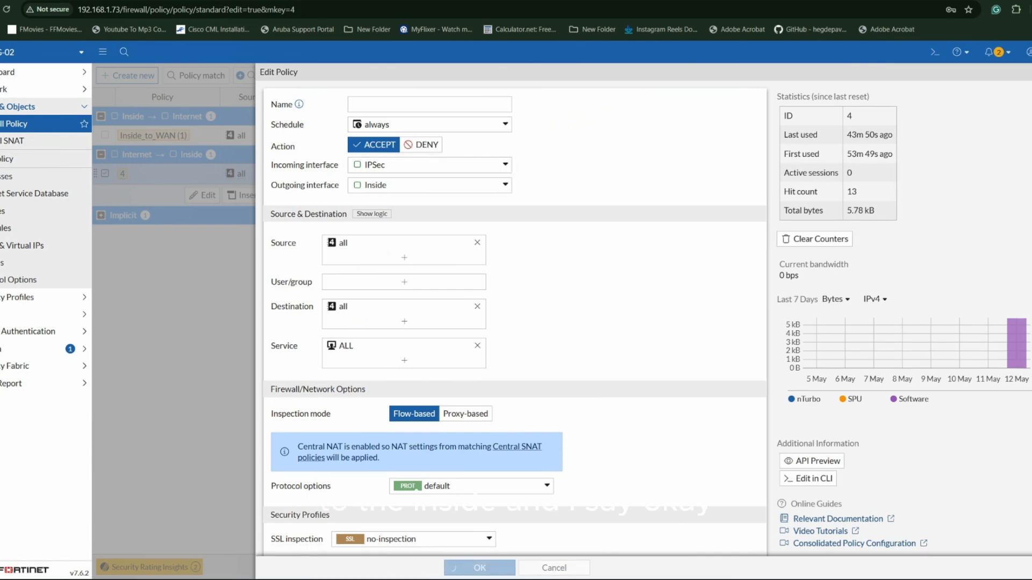
left_click(483, 568)
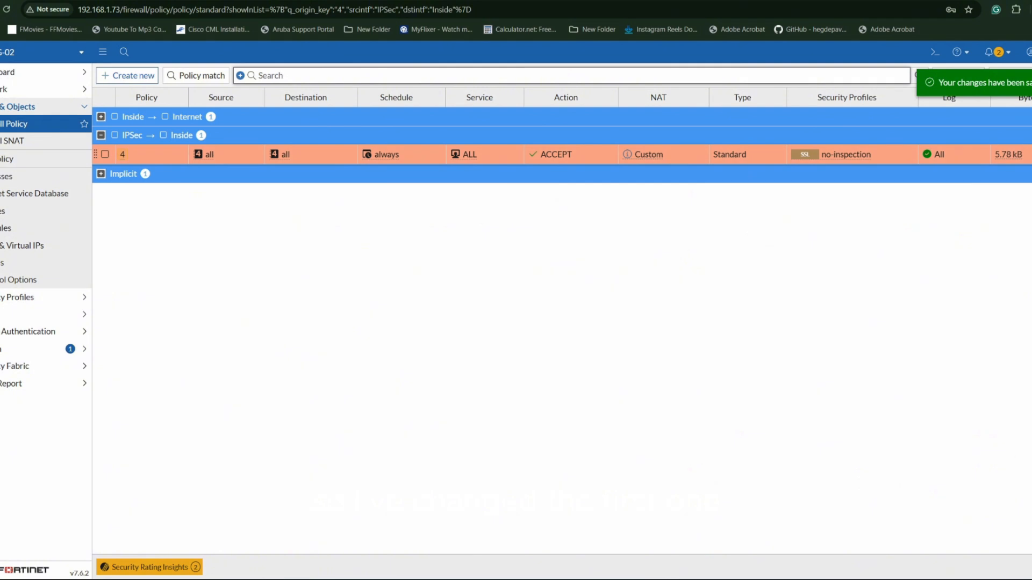
Start a new policy with incoming interface Inside and outgoing interface IPSec.
left_click(127, 76)
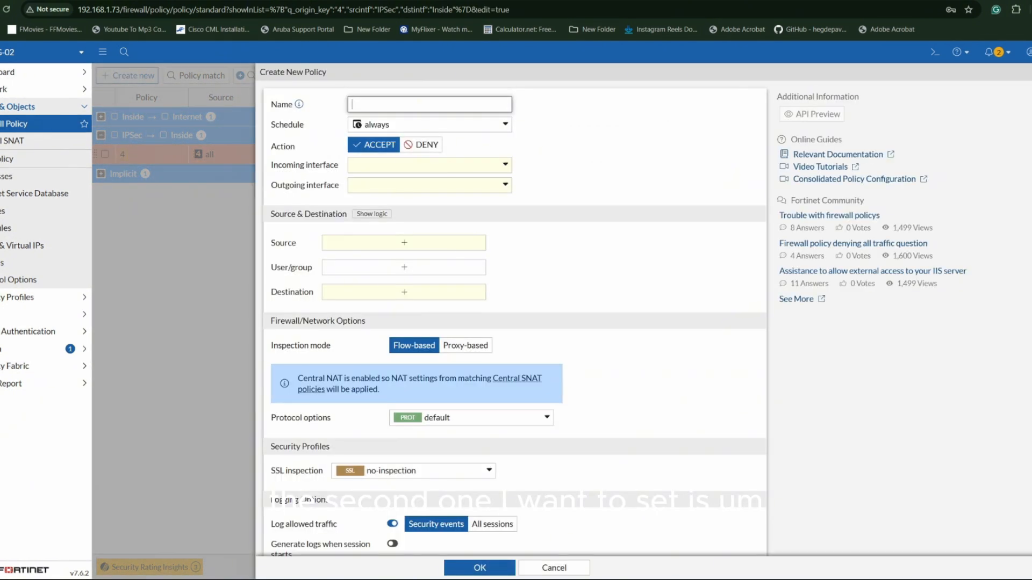
left_click(430, 165)
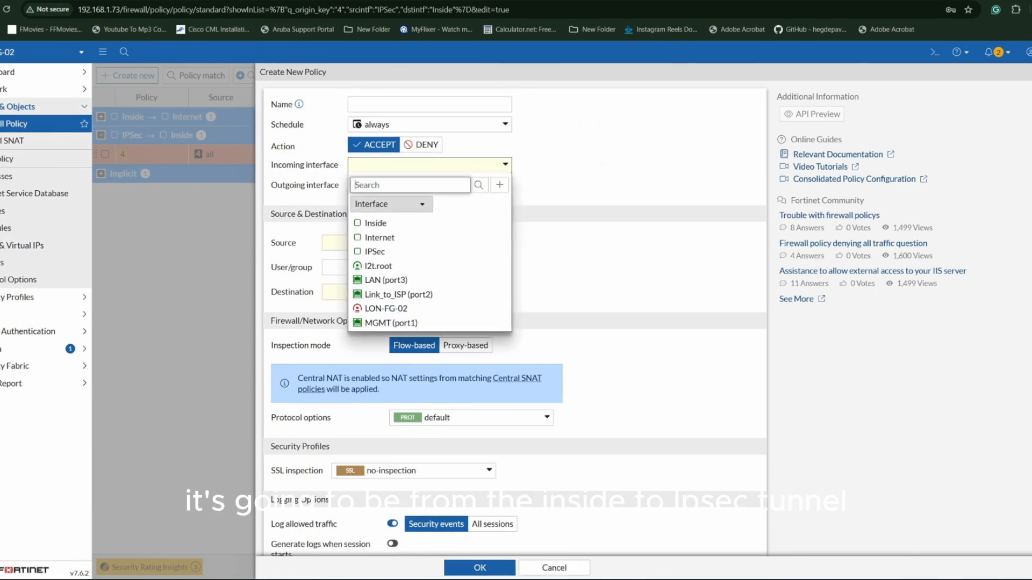
left_click(375, 223)
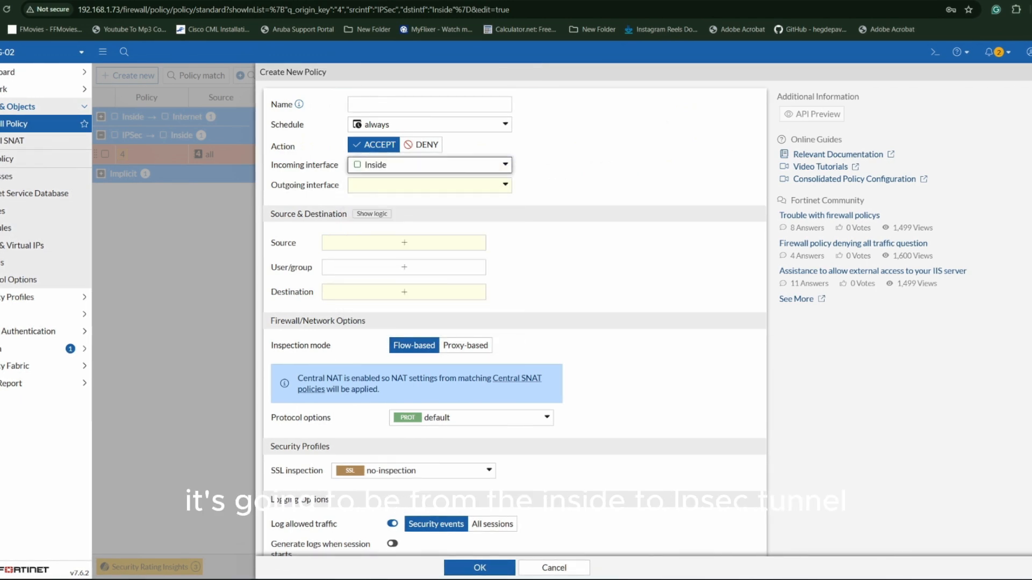
left_click(430, 185)
left_click(376, 266)
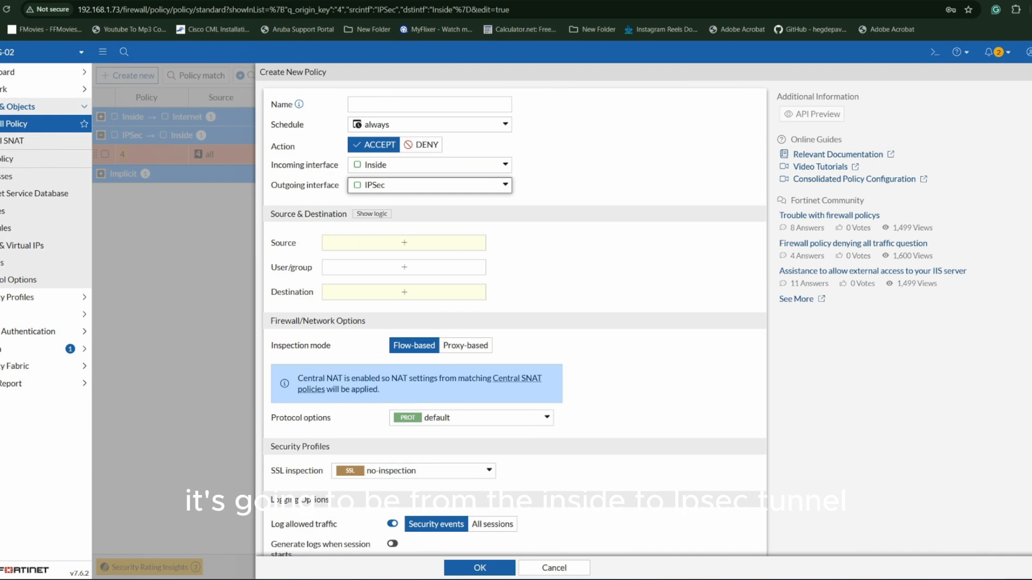
Set source all, destination all and service ALL, then save the policy.
left_click(404, 243)
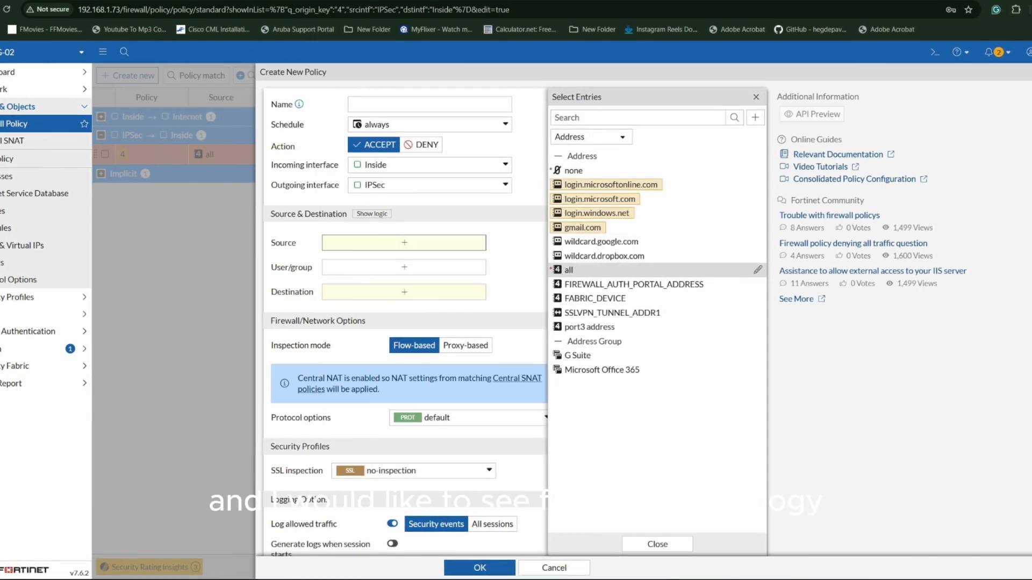
left_click(591, 270)
left_click(404, 307)
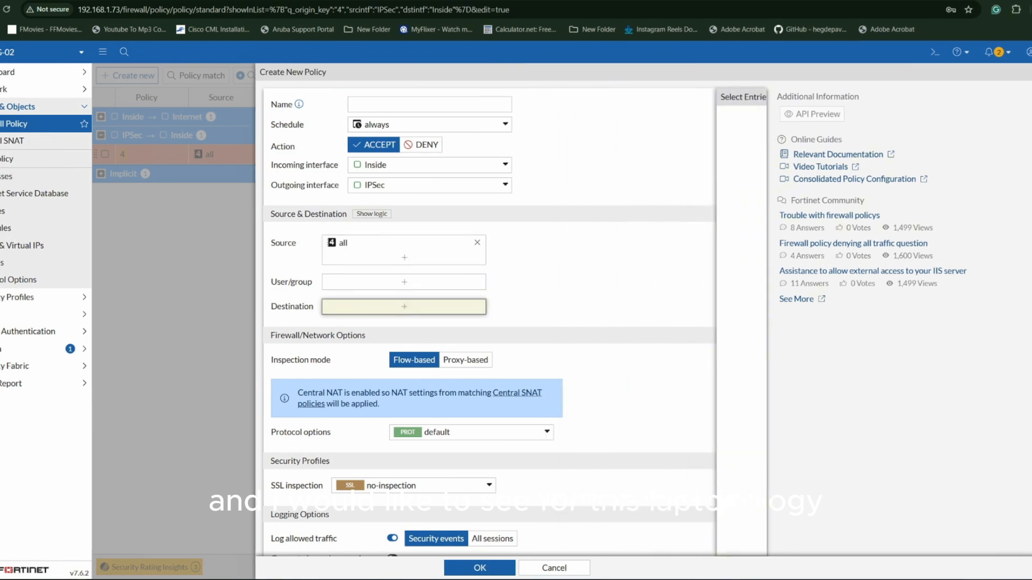
left_click(591, 270)
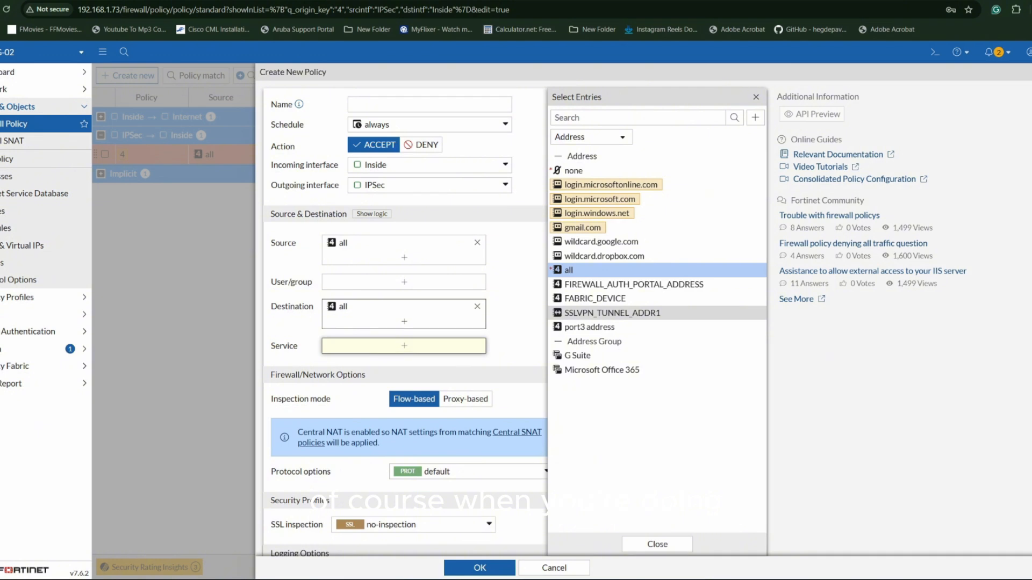
left_click(404, 346)
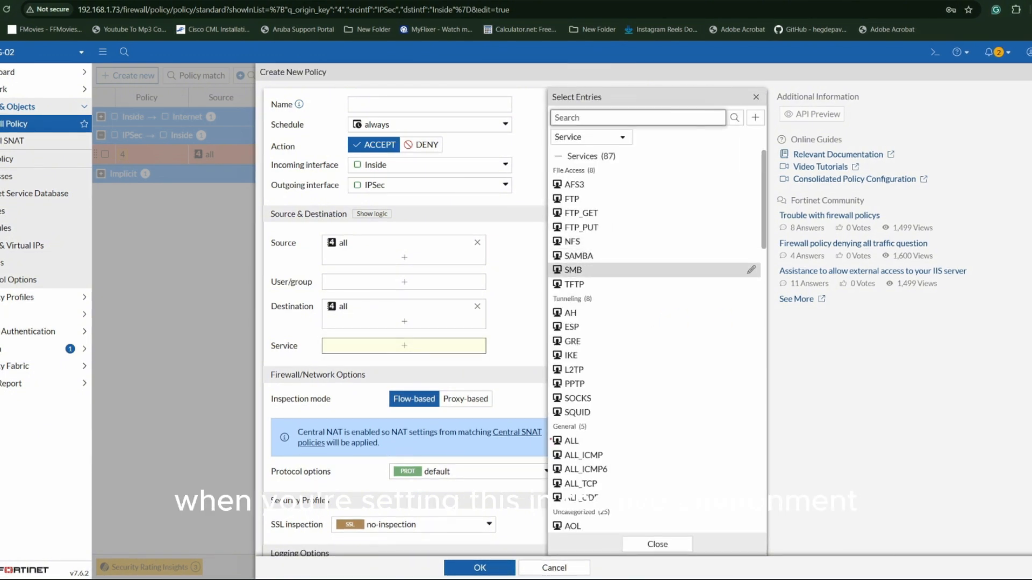
left_click(571, 440)
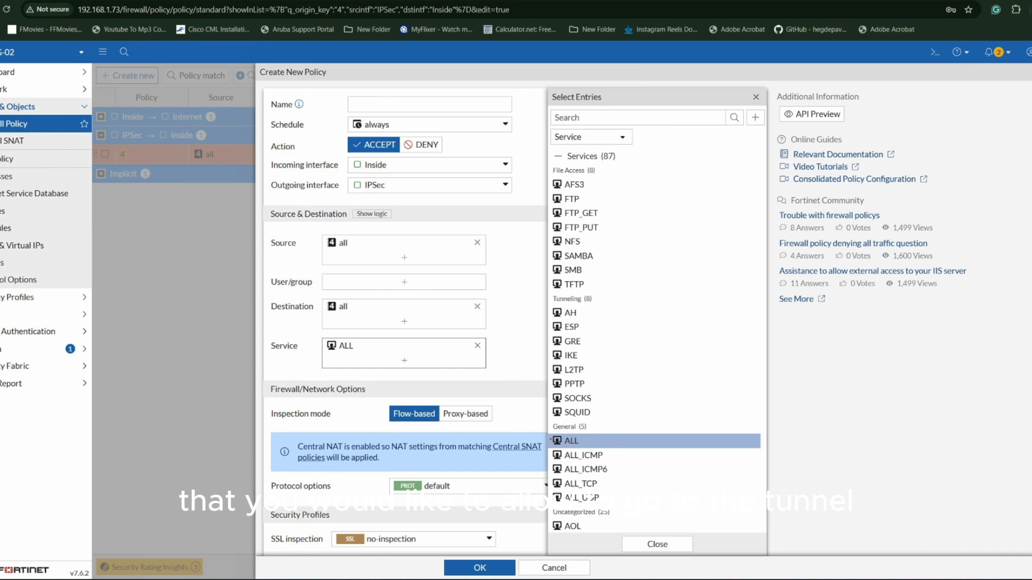
scroll(403, 322, "down", 2)
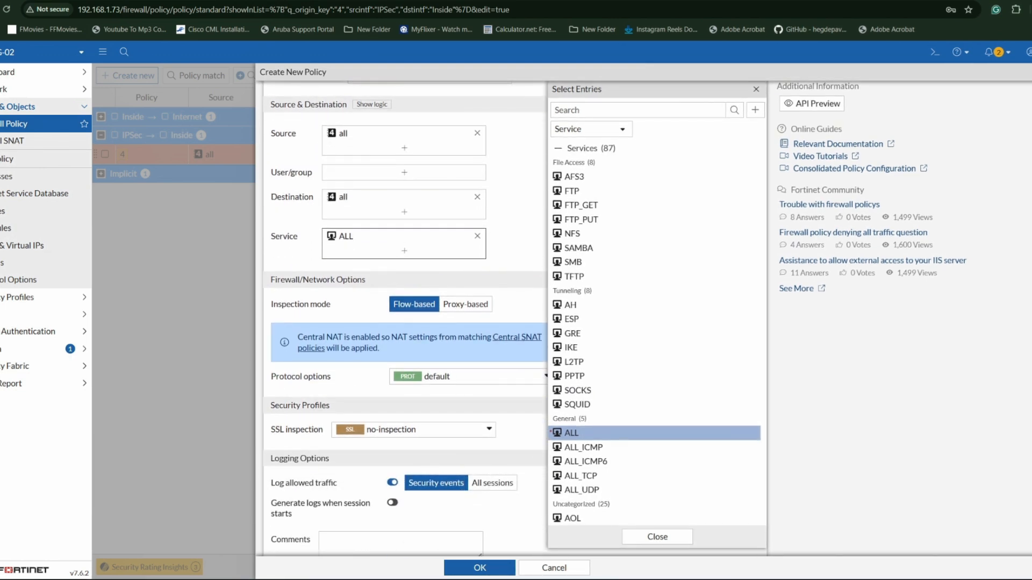
scroll(403, 322, "down", 1)
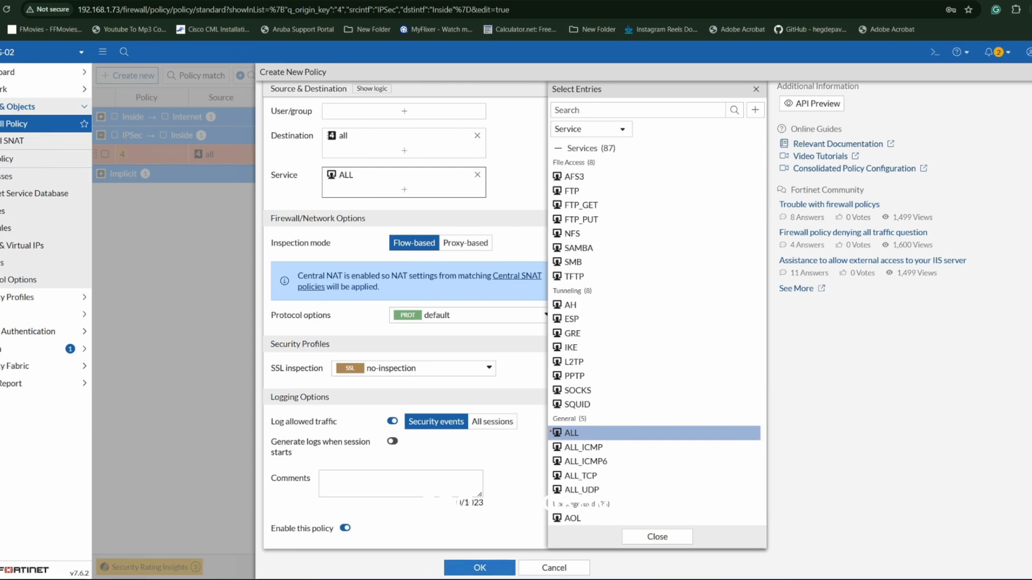
left_click(479, 568)
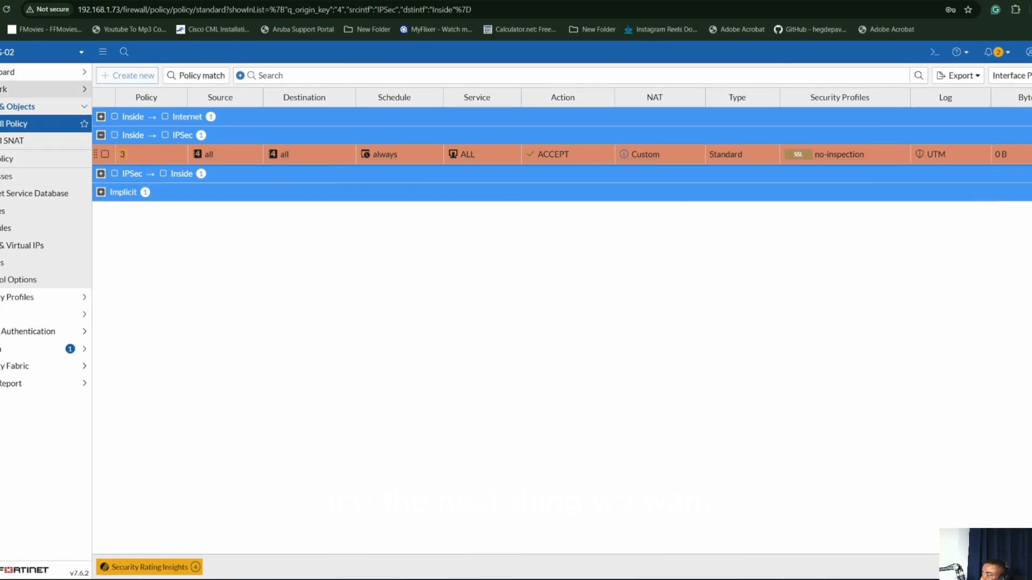
Review the Network > Static Routes list, then expand the VPN menu.
left_click(6, 89)
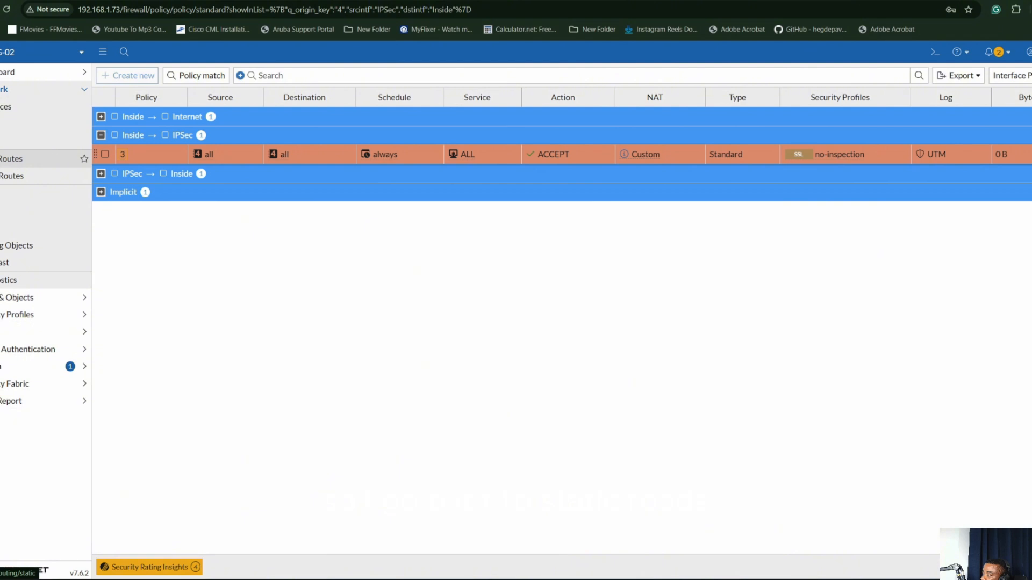
left_click(12, 159)
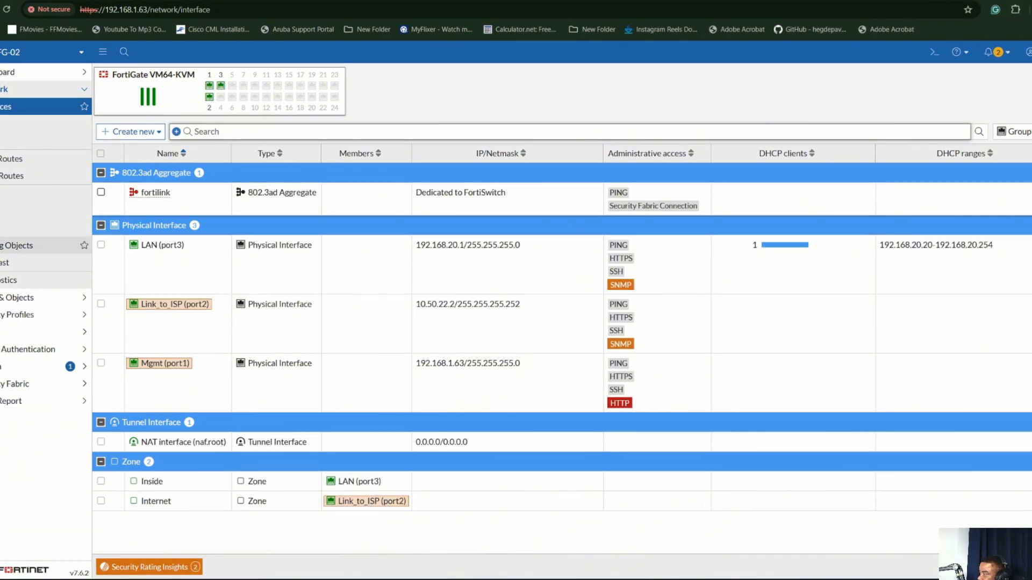
left_click(32, 331)
Start custom tunnel CA-FG-02 to remote gateway 10.50.11.2 on Link_to_ISP, NAT traversal disabled.
left_click(21, 158)
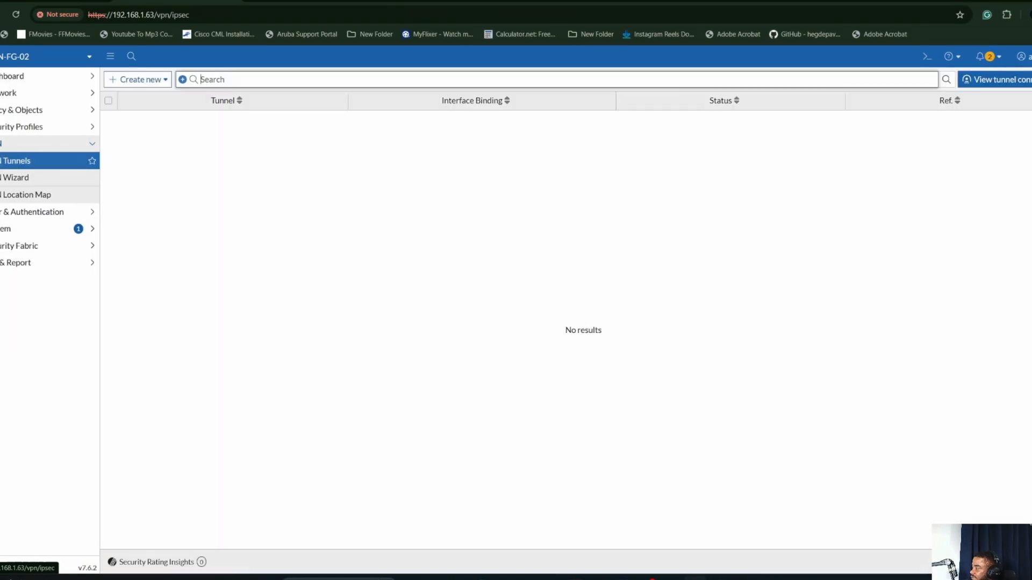
left_click(137, 79)
left_click(142, 114)
type("CA-FG-02")
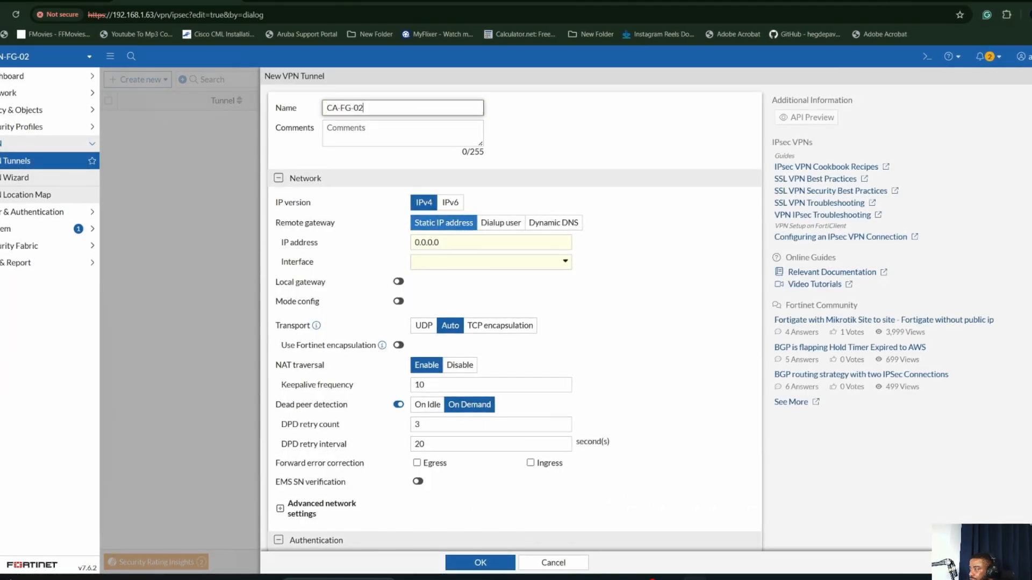
double_click(427, 242)
type("10")
left_click(485, 286)
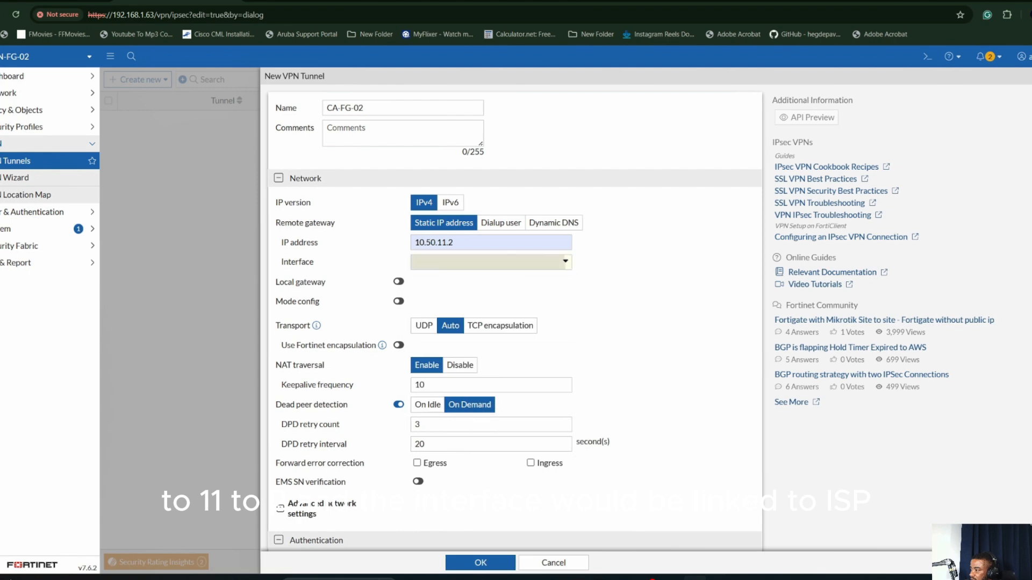
left_click(490, 261)
left_click(462, 328)
left_click(460, 364)
Enter the pre-shared key and set phase 1 proposals DES-SHA256 and DES-SHA512 with DH group 19 only.
scroll(461, 366, "down", 4)
left_click(434, 350)
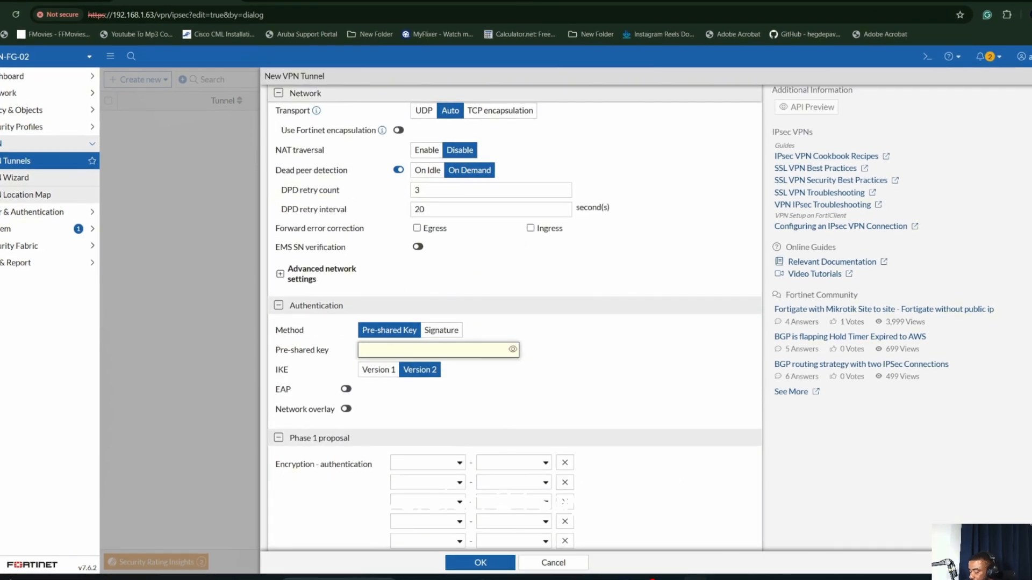
type("••••••••")
scroll(484, 344, "down", 4)
left_click(565, 248)
left_click(565, 247)
left_click(565, 248)
left_click(427, 248)
left_click(425, 264)
left_click(514, 248)
left_click(511, 290)
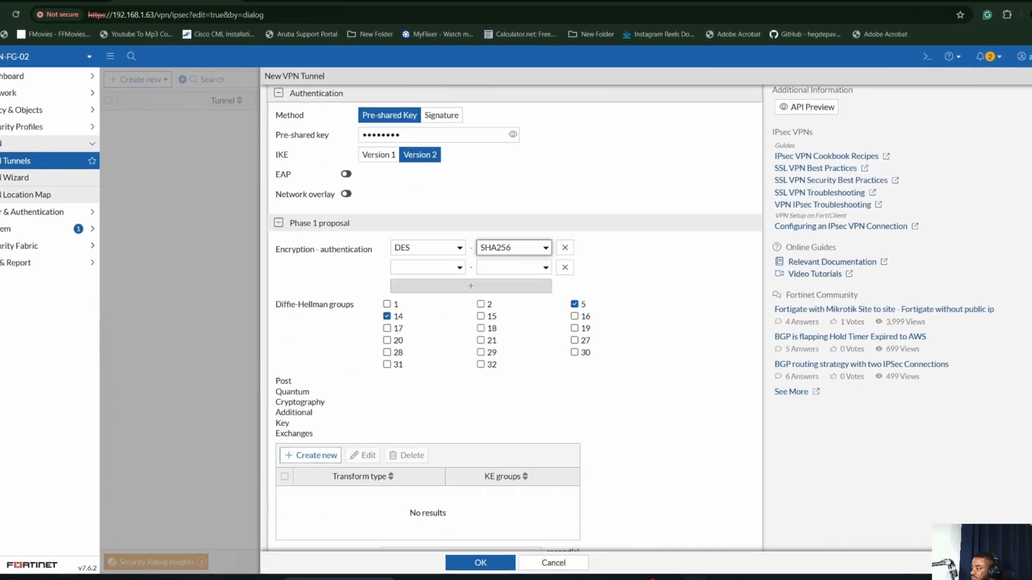
left_click(428, 267)
left_click(425, 284)
left_click(514, 268)
left_click(508, 324)
Add phase 2 selector CA-FG-02 with a single DES-SHA256 proposal and replay detection off.
scroll(574, 329, "down", 4)
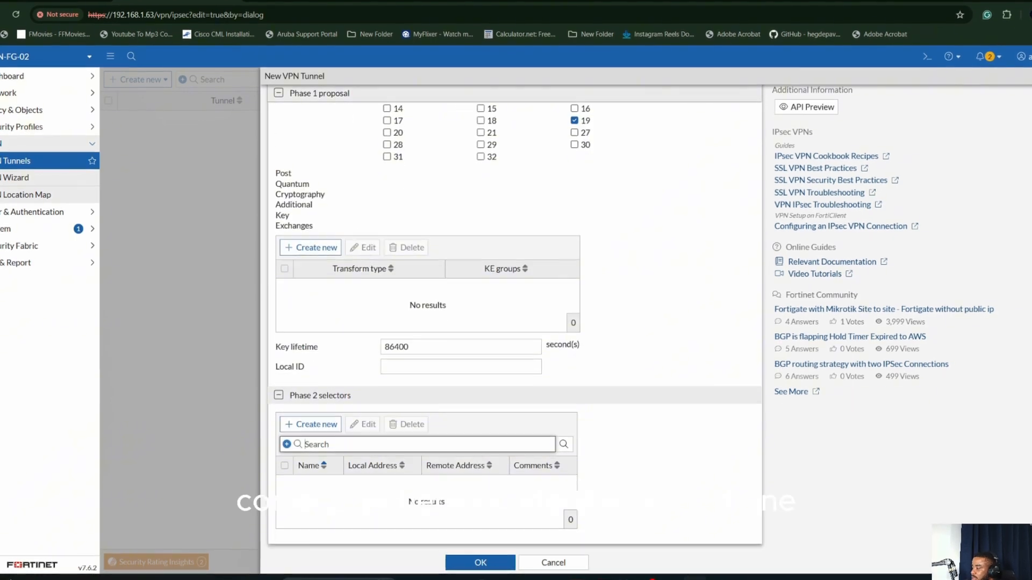
left_click(311, 424)
left_click(475, 100)
left_click(472, 142)
scroll(473, 274, "down", 4)
left_click(606, 207)
left_click(606, 207)
left_click(606, 207)
left_click(605, 207)
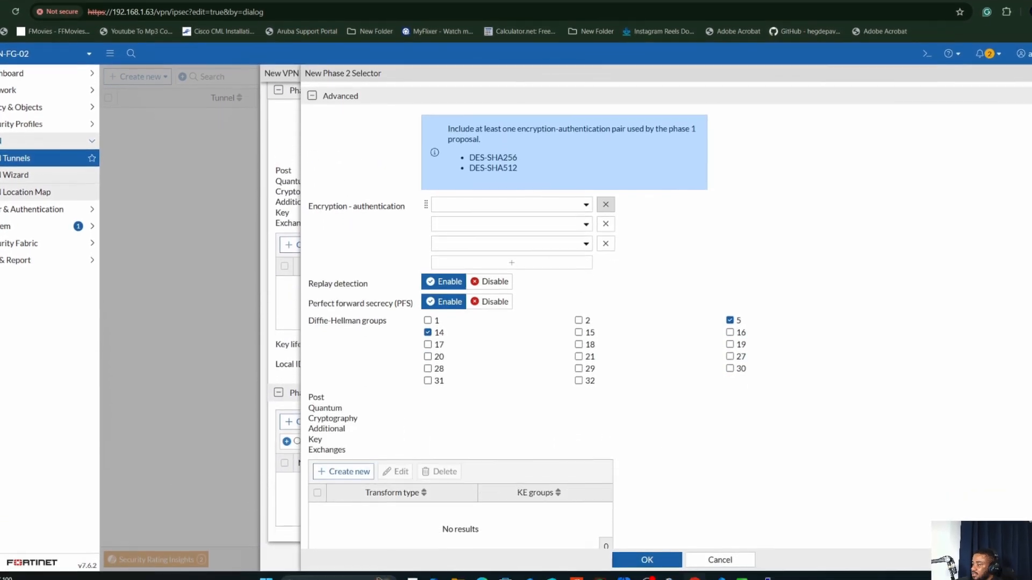
double_click(606, 207)
left_click(483, 207)
left_click(468, 236)
left_click(555, 207)
left_click(537, 263)
left_click(490, 243)
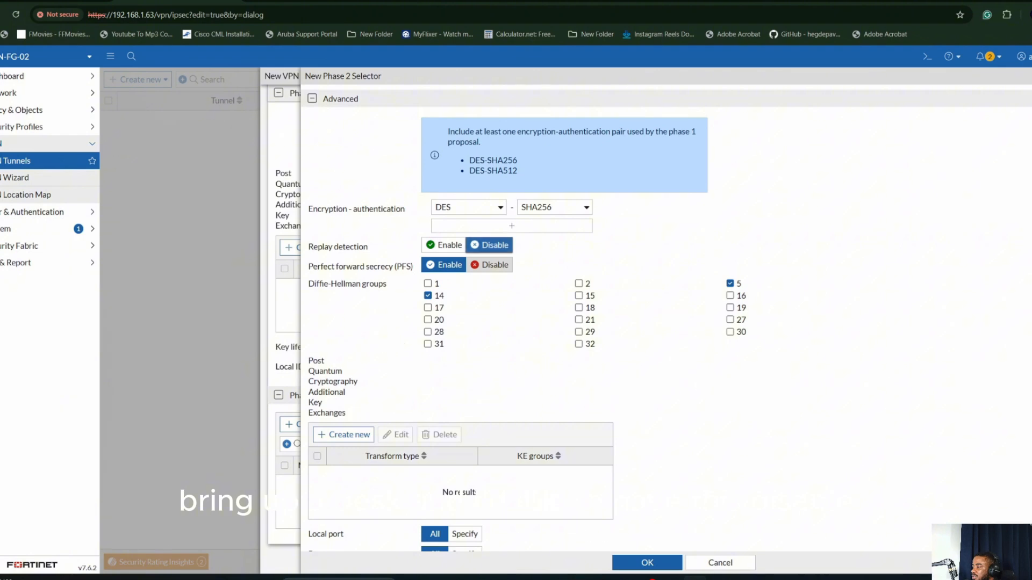
left_click(490, 262)
left_click(647, 561)
Save the CA-FG-02 tunnel and go to the Network Interfaces list.
left_click(480, 563)
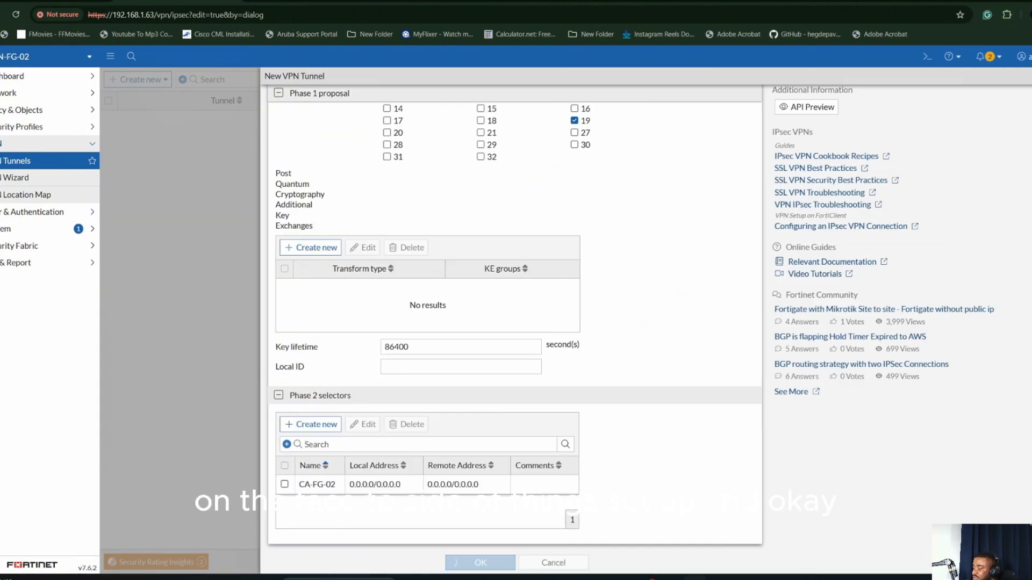
left_click(32, 93)
left_click(32, 110)
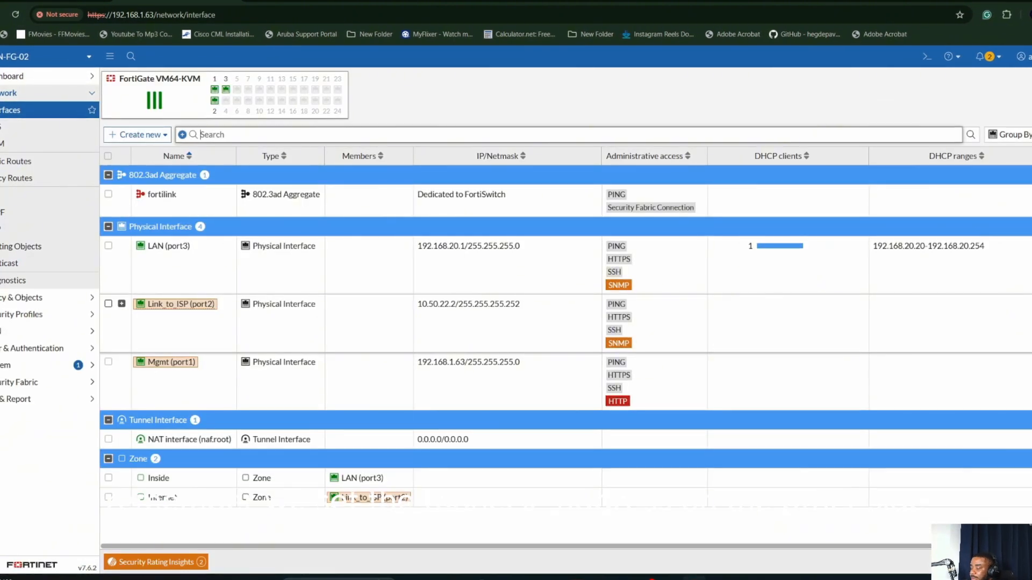
Open the CA-FG-02 tunnel interface under Link_to_ISP (port2) and select its 0.0.0.0 IP.
left_click(124, 303)
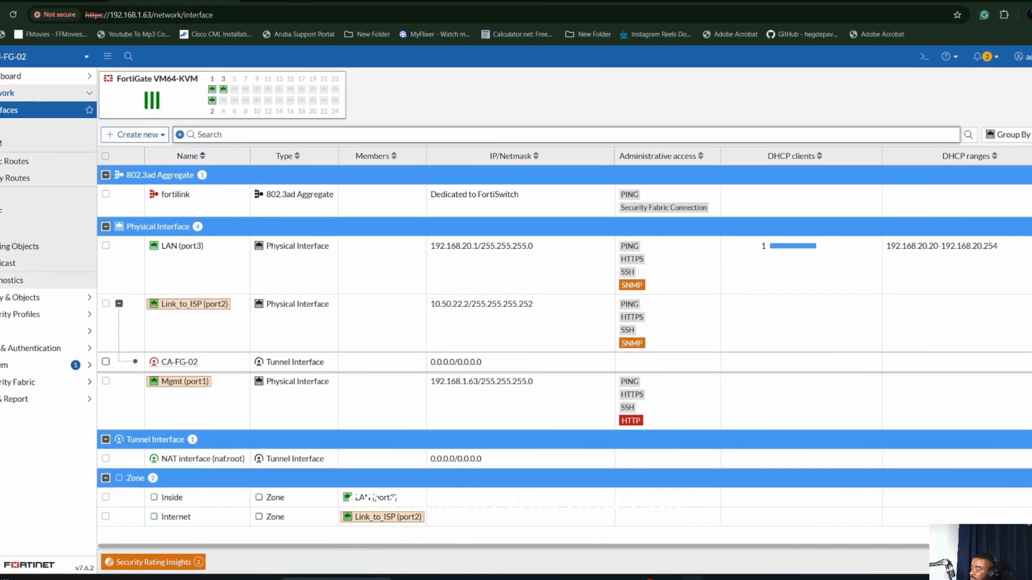
left_click(183, 362)
left_click(206, 383)
left_click_drag(388, 294, 356, 293)
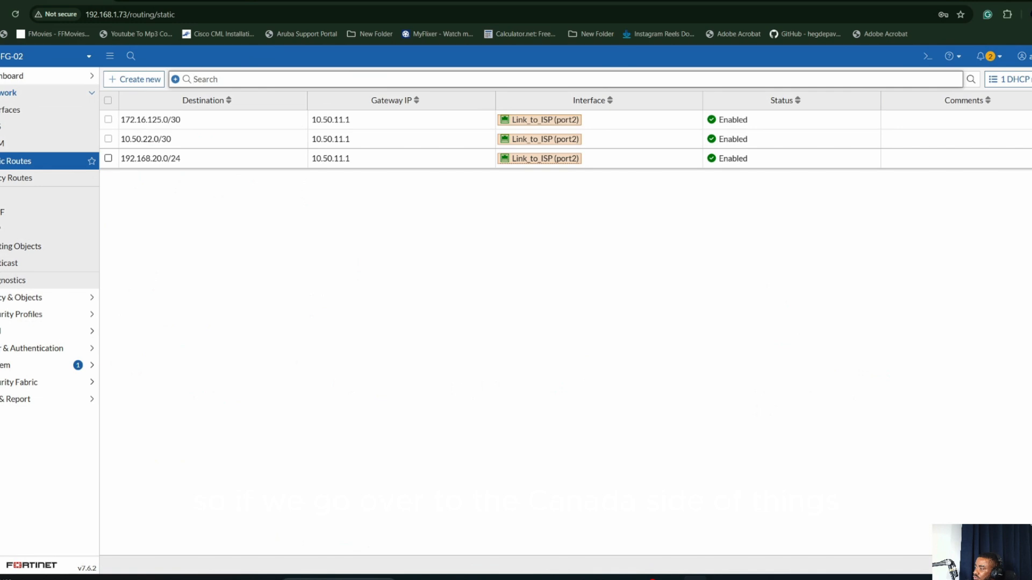
On the Canada FortiGate, open the LON-FG-02 tunnel interface settings under Link_to_ISP (port2).
left_click(16, 109)
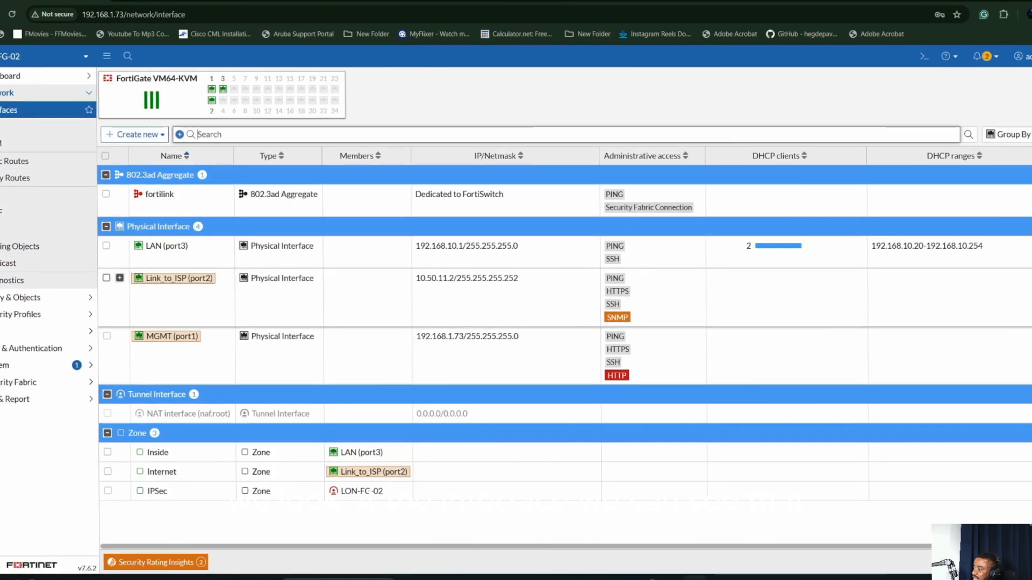
left_click(120, 278)
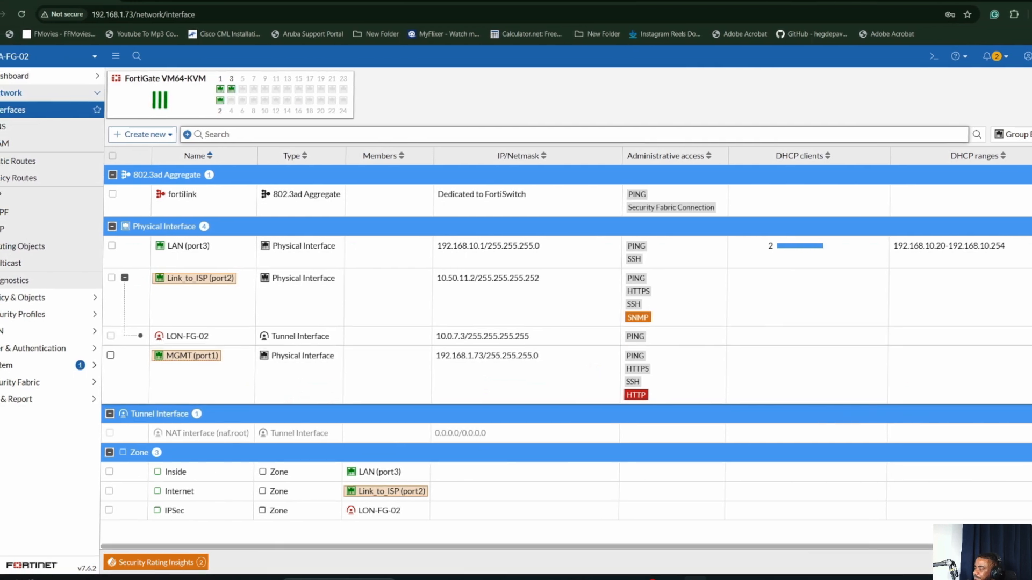
left_click(502, 336)
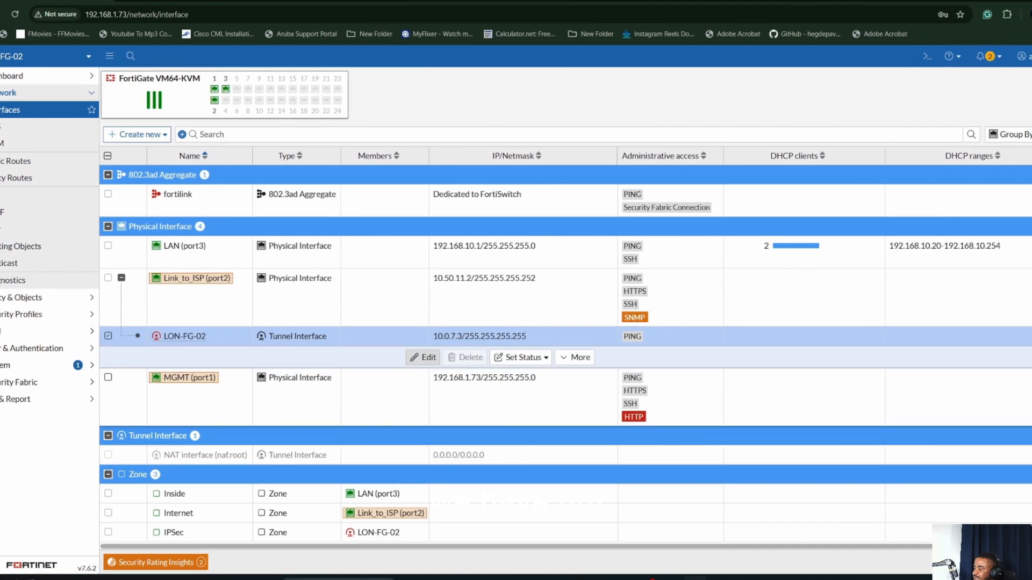
left_click(426, 357)
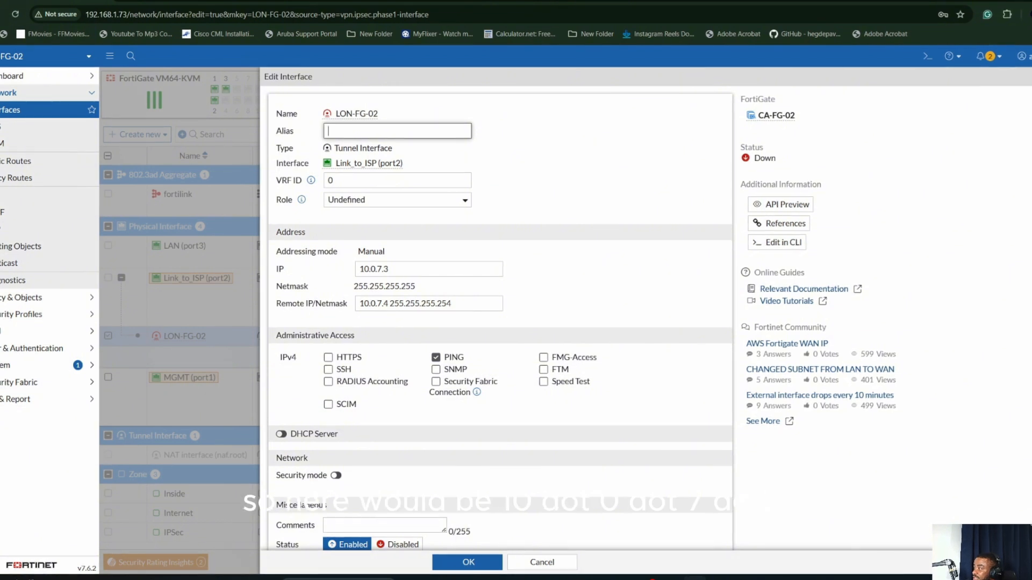
Set the CA-FG-02 tunnel interface to IP 10.0.7.4, remote 10.0.7.3/31, allow PING, and save.
left_click(215, 1)
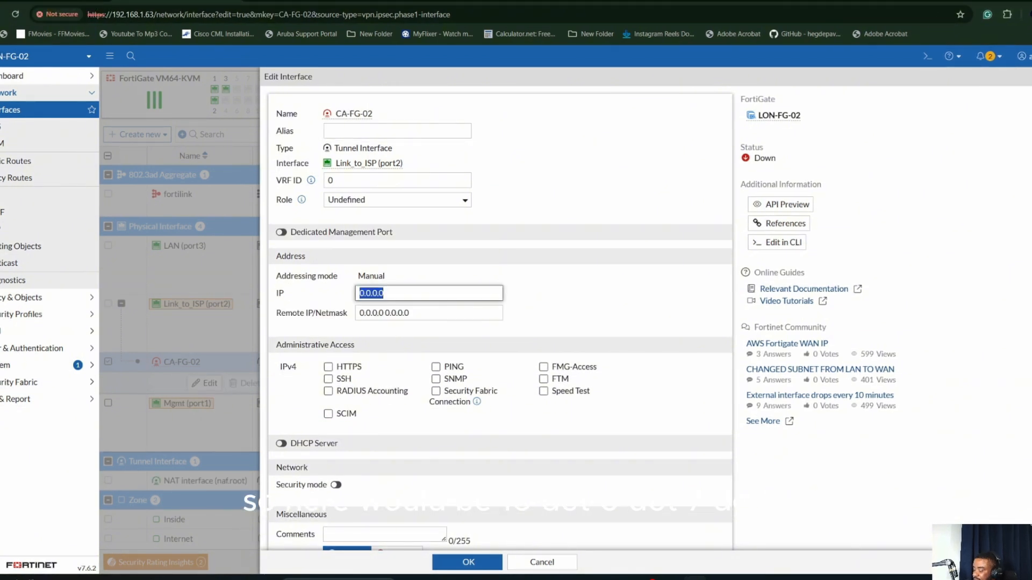
type("10.")
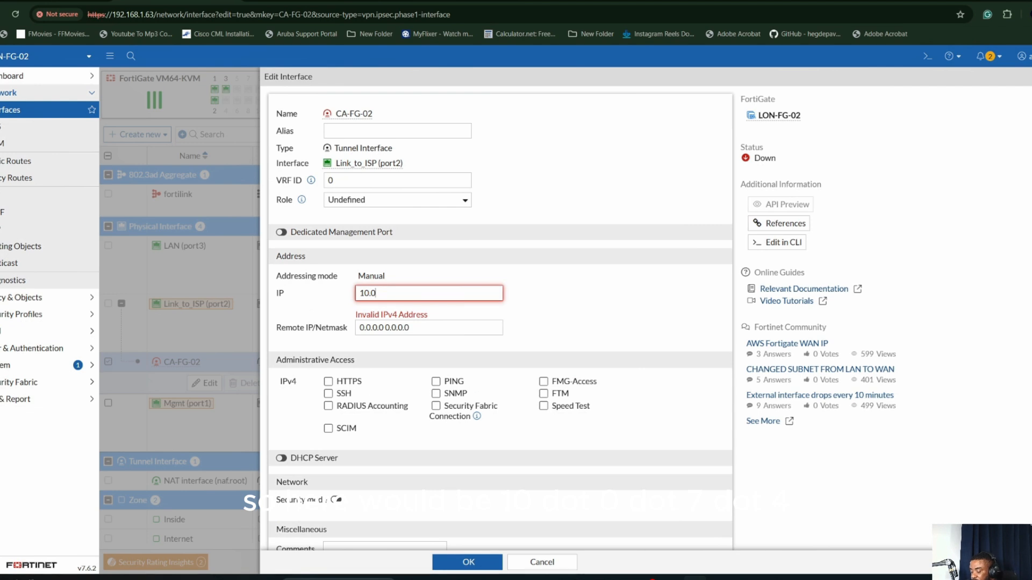
type("0.7.4")
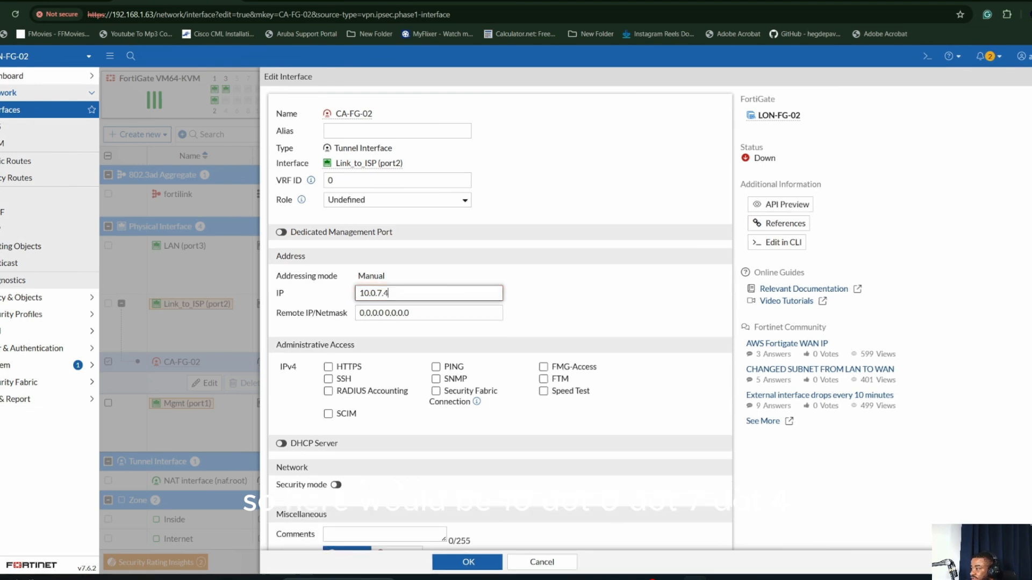
key("Tab")
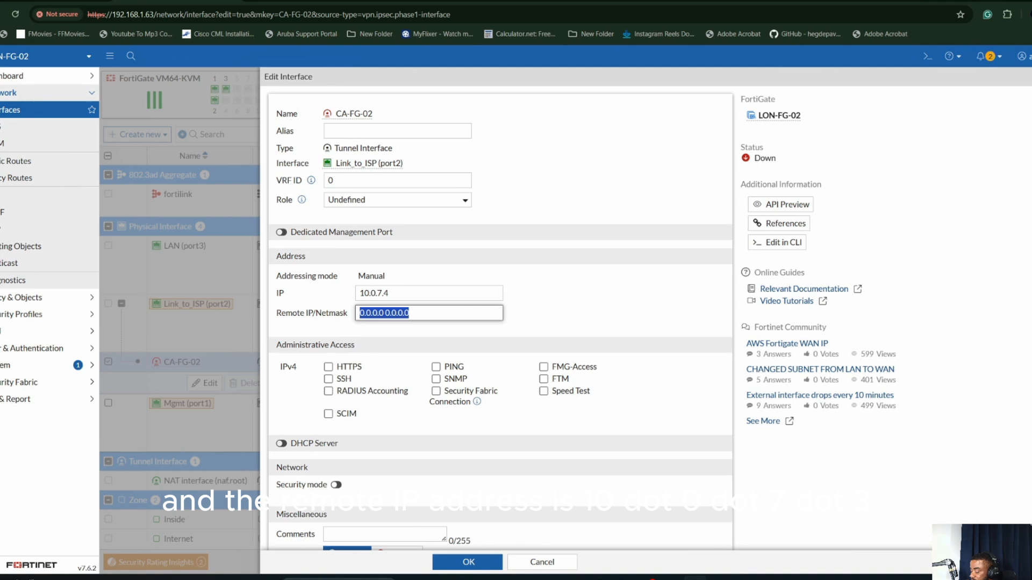
type("10.0.")
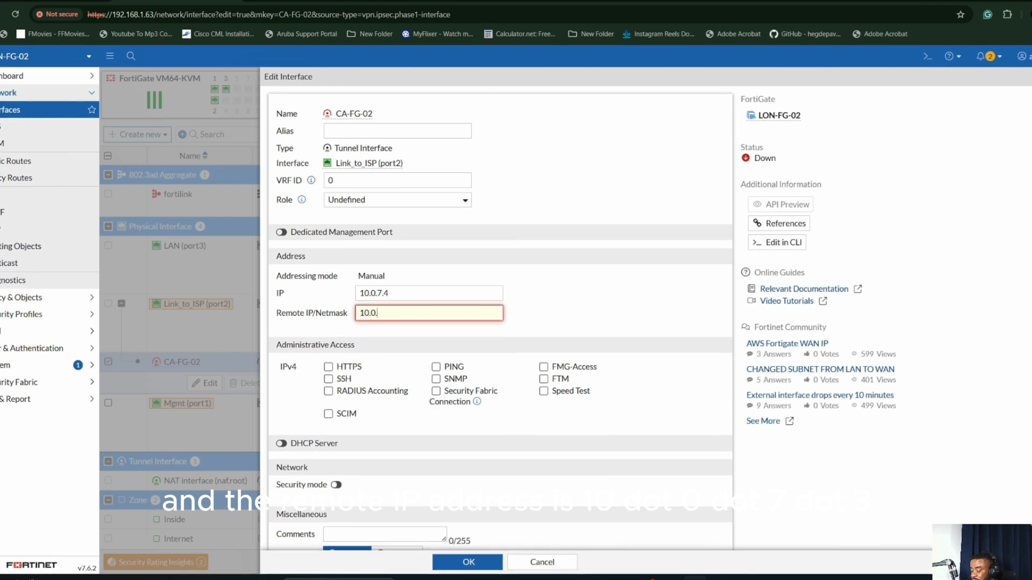
type("7.3/31")
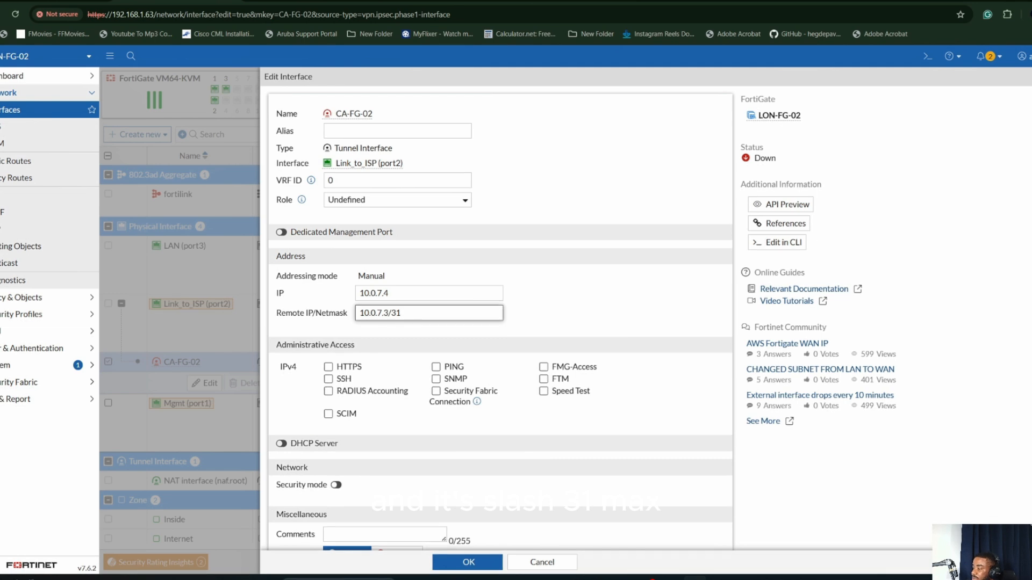
left_click(436, 367)
scroll(499, 322, "down", 1)
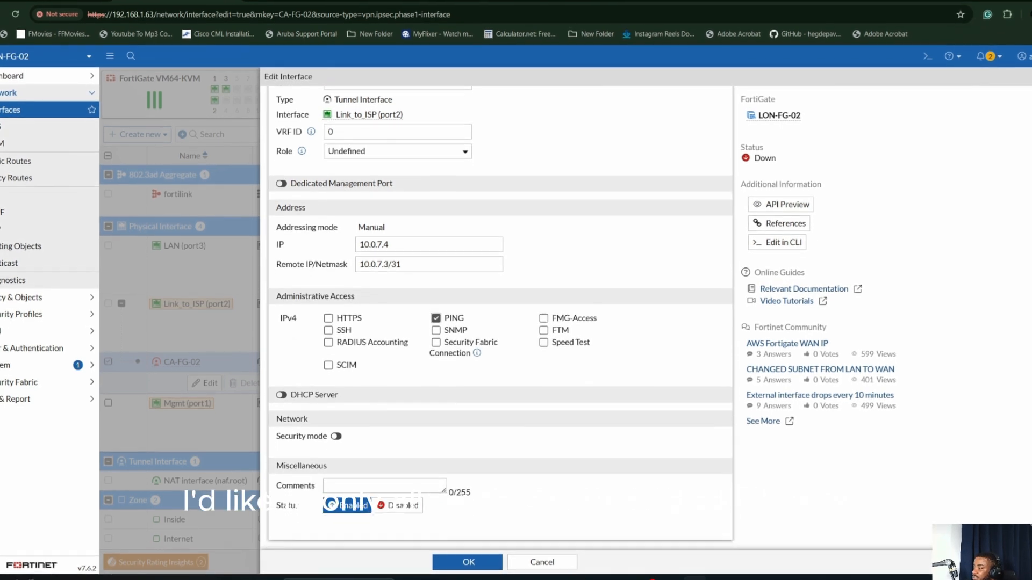
left_click(468, 562)
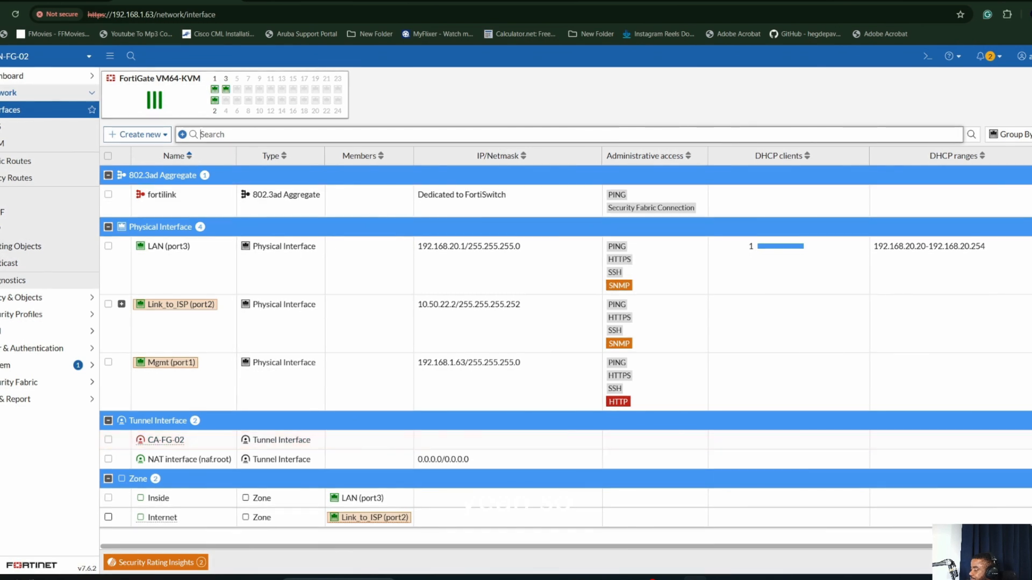
Create a new zone IPSec with CA-FG-02 as its interface member.
mouse_move(370, 518)
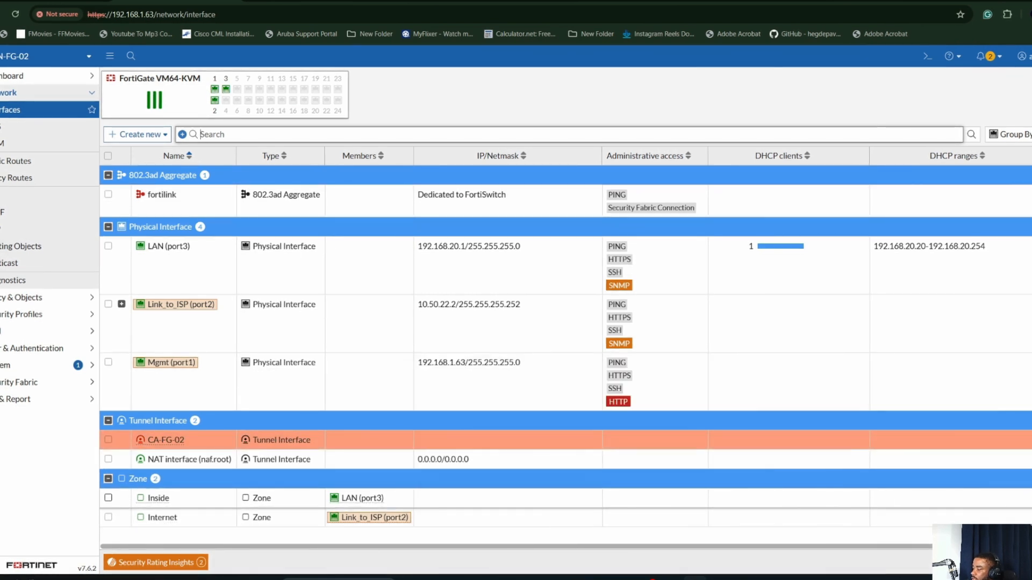
left_click(138, 134)
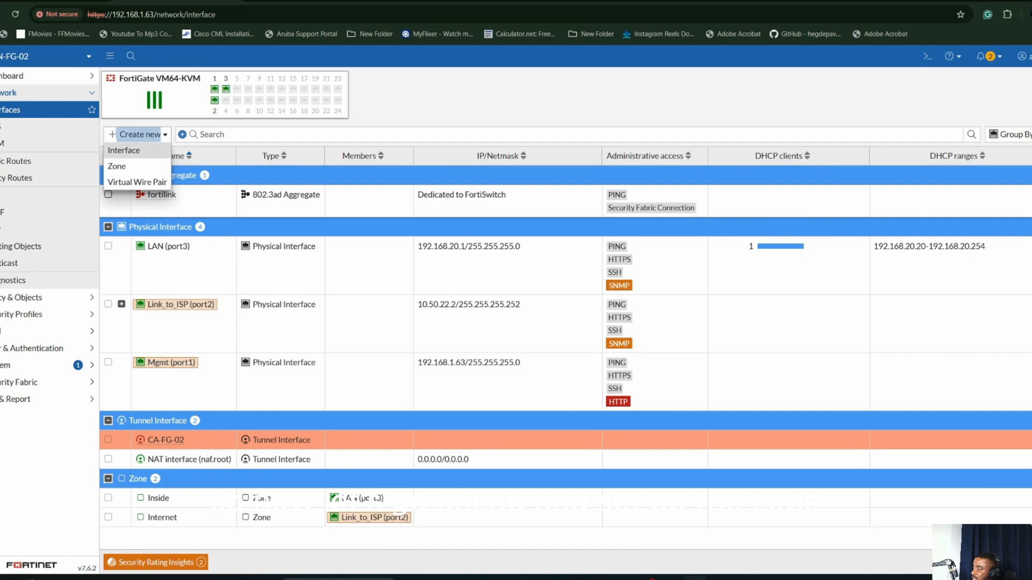
left_click(120, 166)
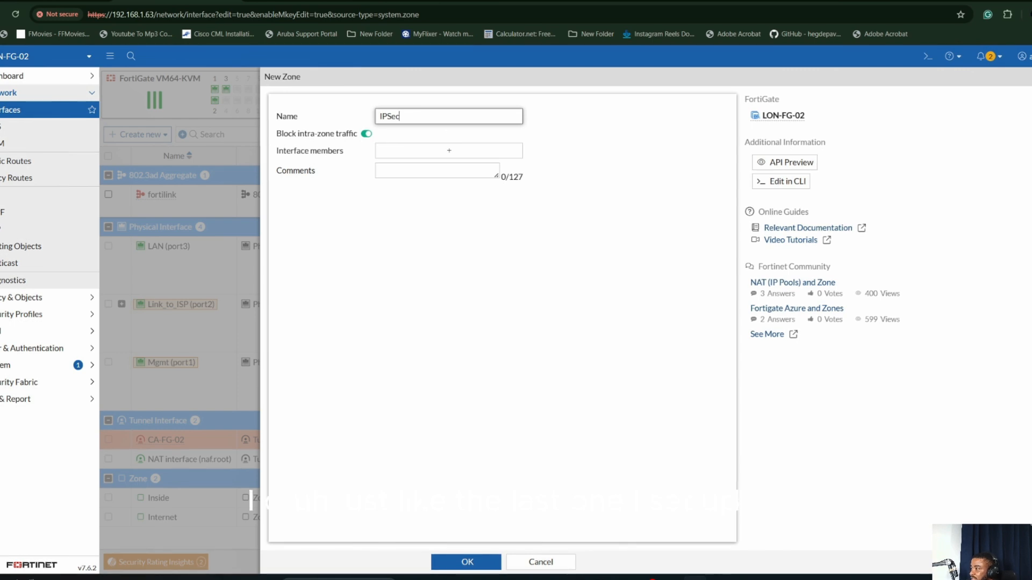
left_click(449, 151)
left_click(614, 165)
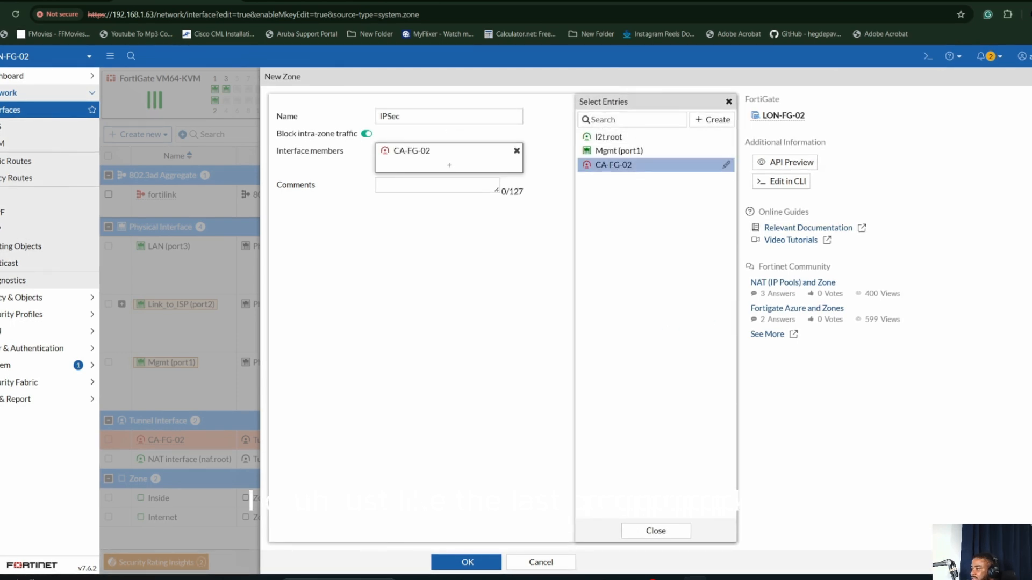
left_click(467, 562)
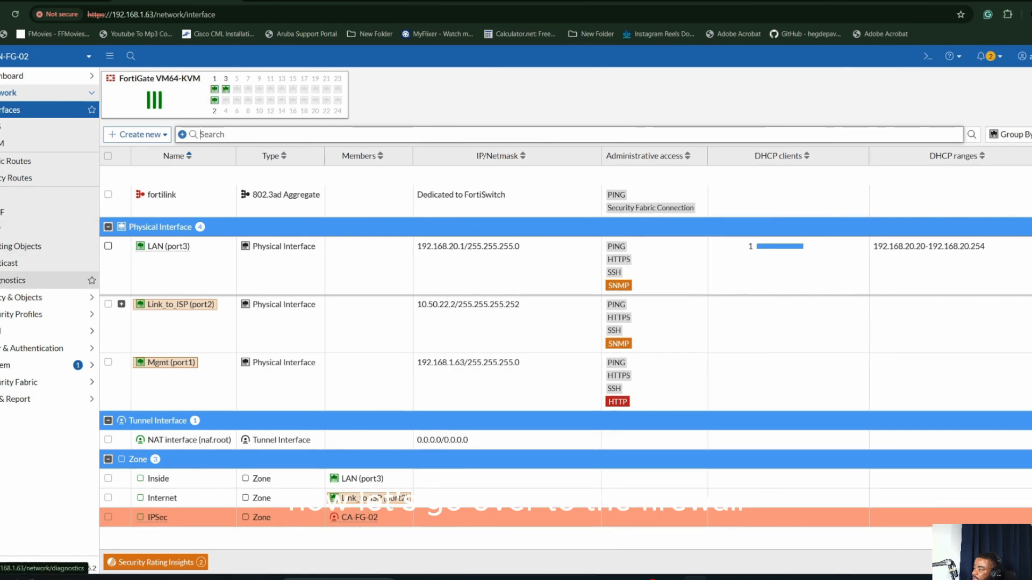
Edit firewall policy 3 to use IPSec as its incoming interface and save it.
left_click(22, 298)
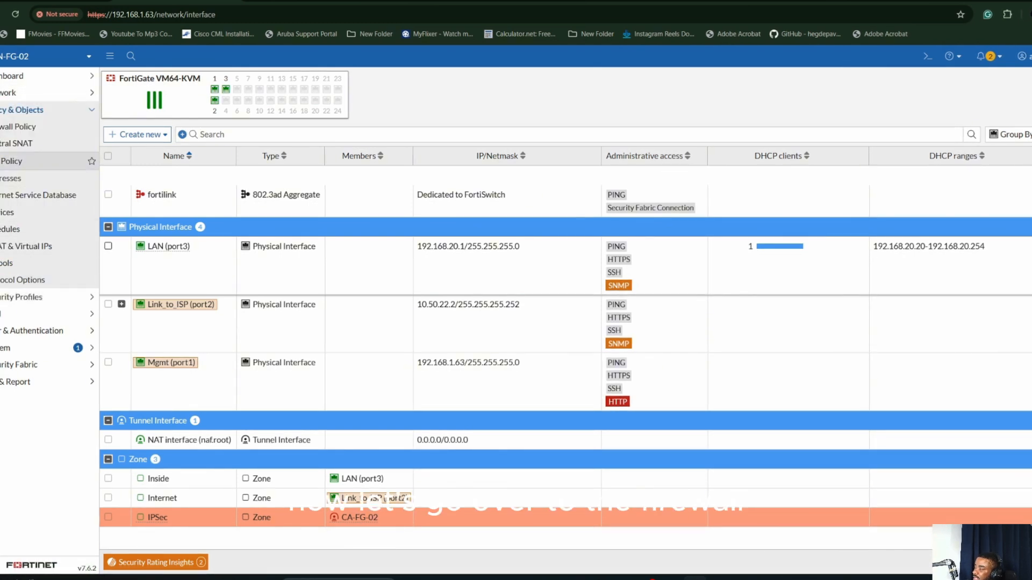
left_click(22, 126)
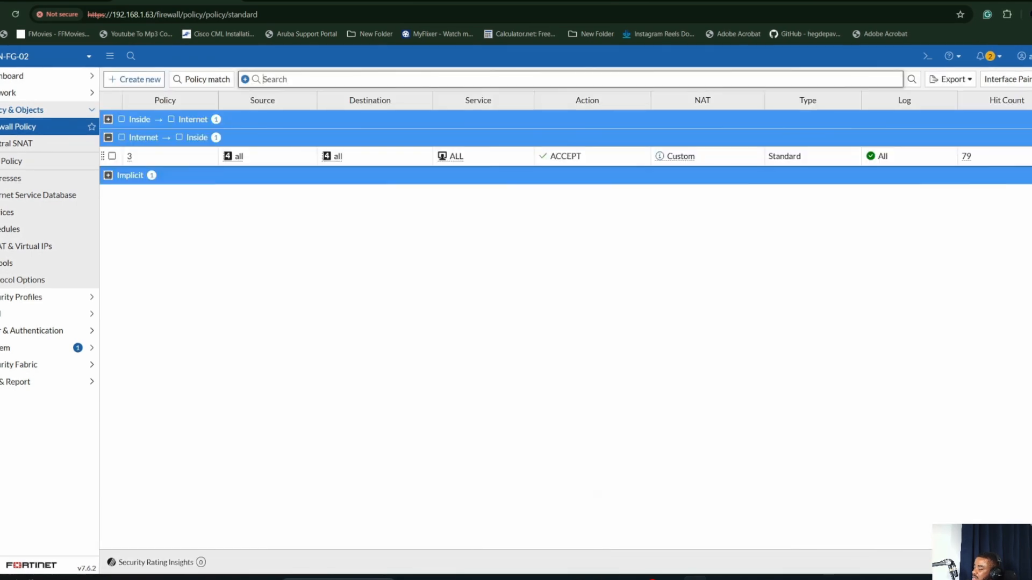
double_click(167, 156)
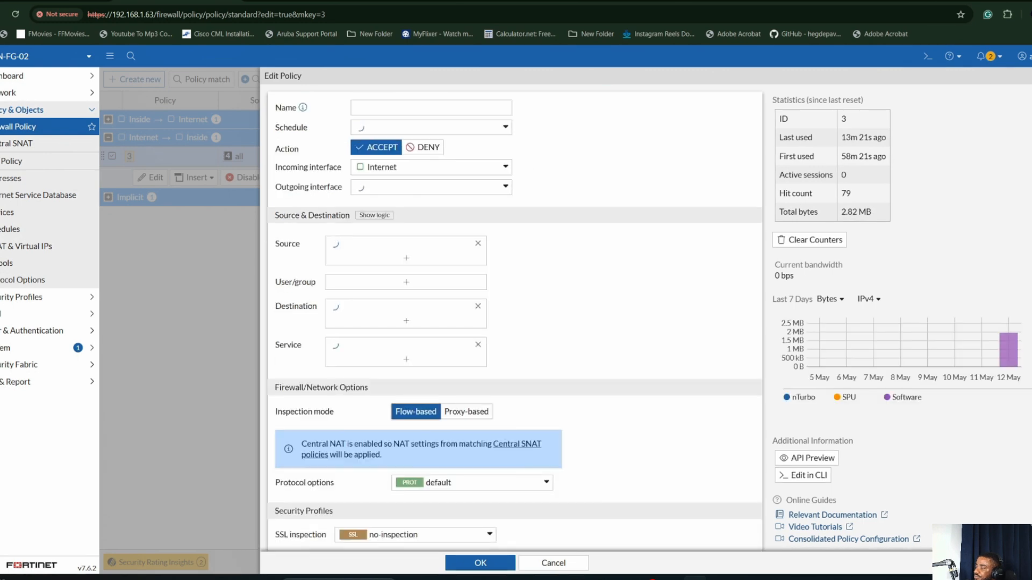
left_click(431, 167)
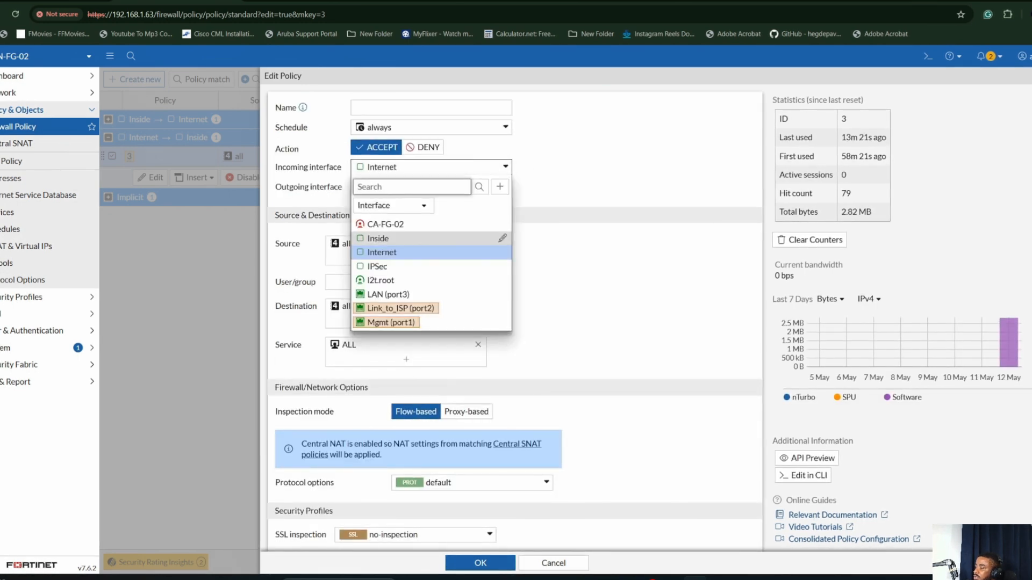
left_click(388, 266)
left_click(480, 562)
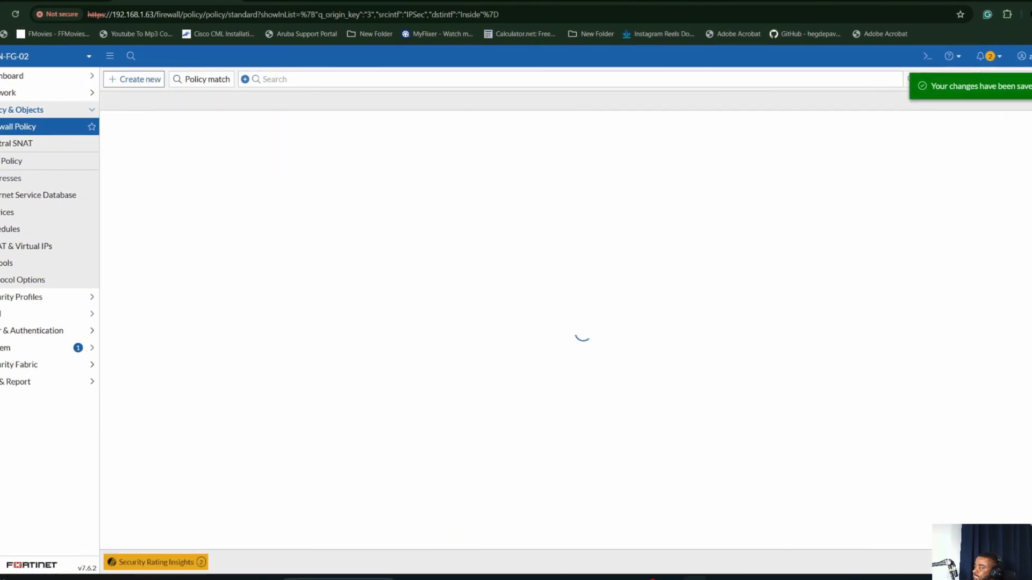
Start a new firewall policy from incoming Inside to outgoing IPSec.
left_click(135, 80)
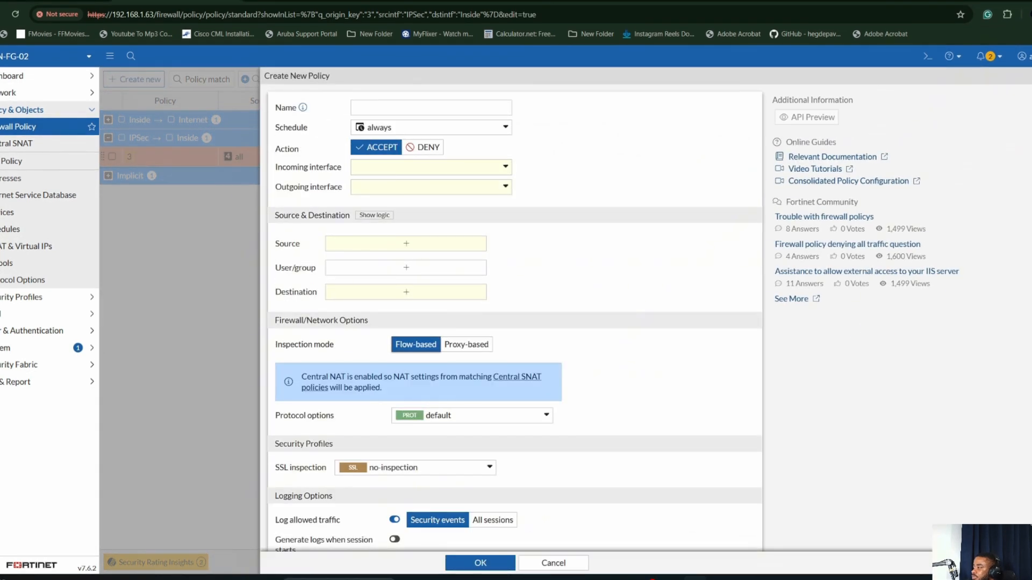
left_click(430, 167)
left_click(409, 238)
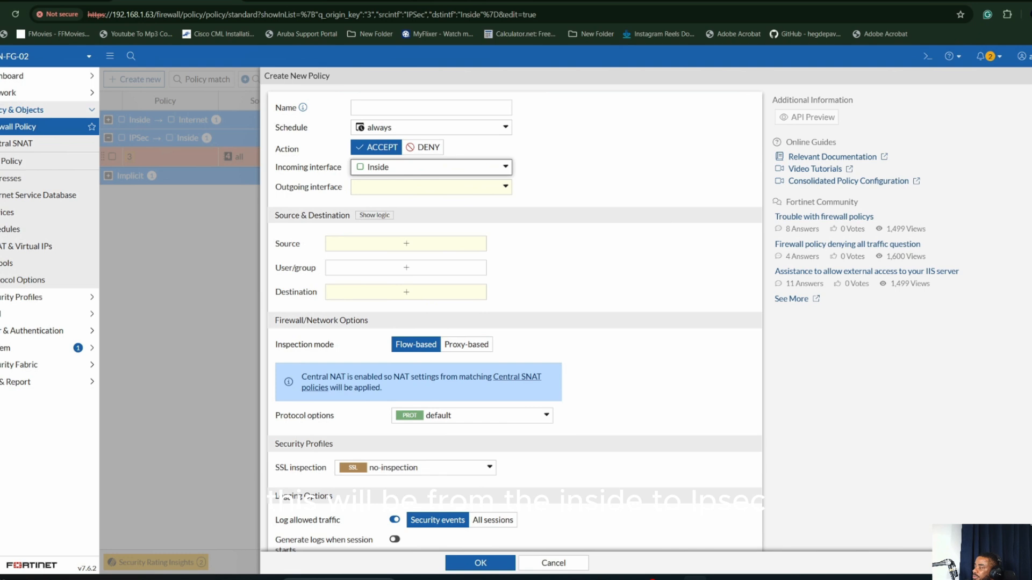
left_click(430, 187)
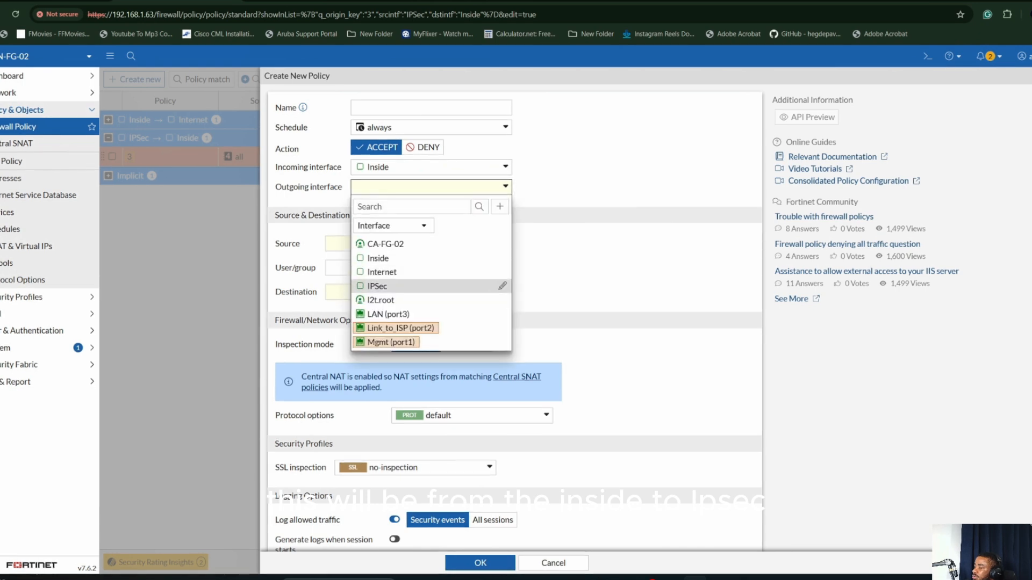
left_click(409, 286)
Set source all, destination all and service ALL, then create the policy.
left_click(406, 243)
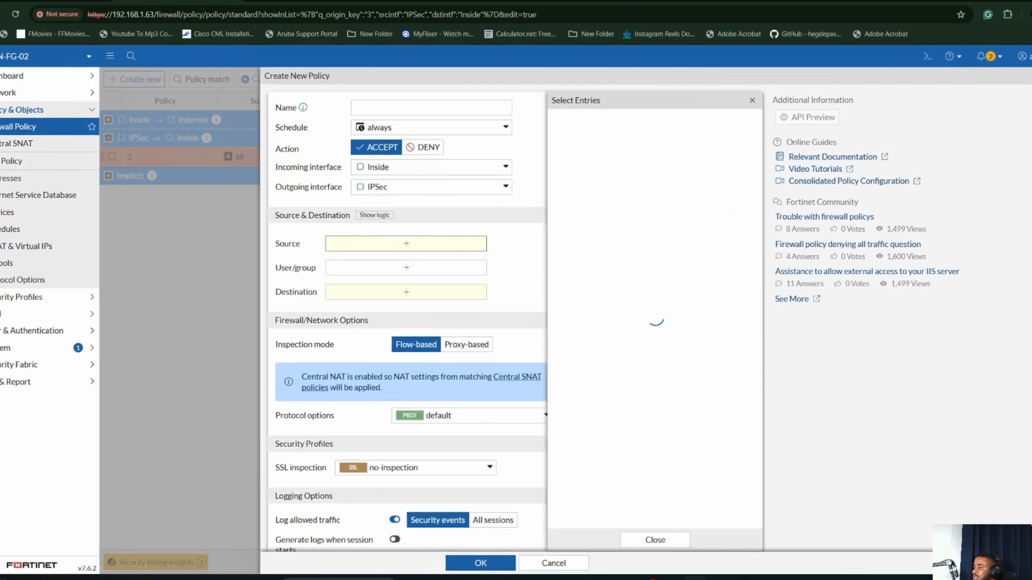
left_click(568, 270)
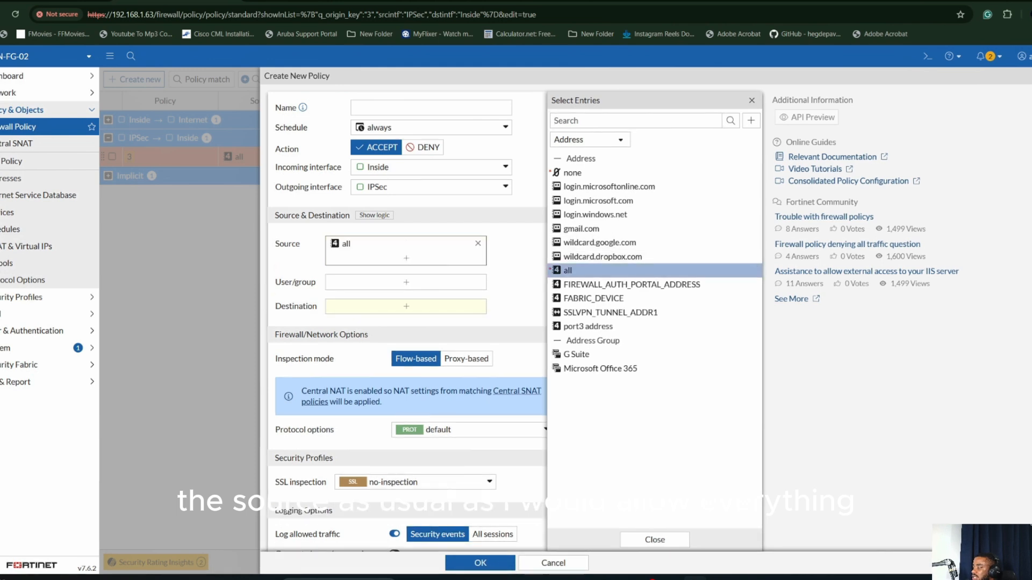
left_click(427, 283)
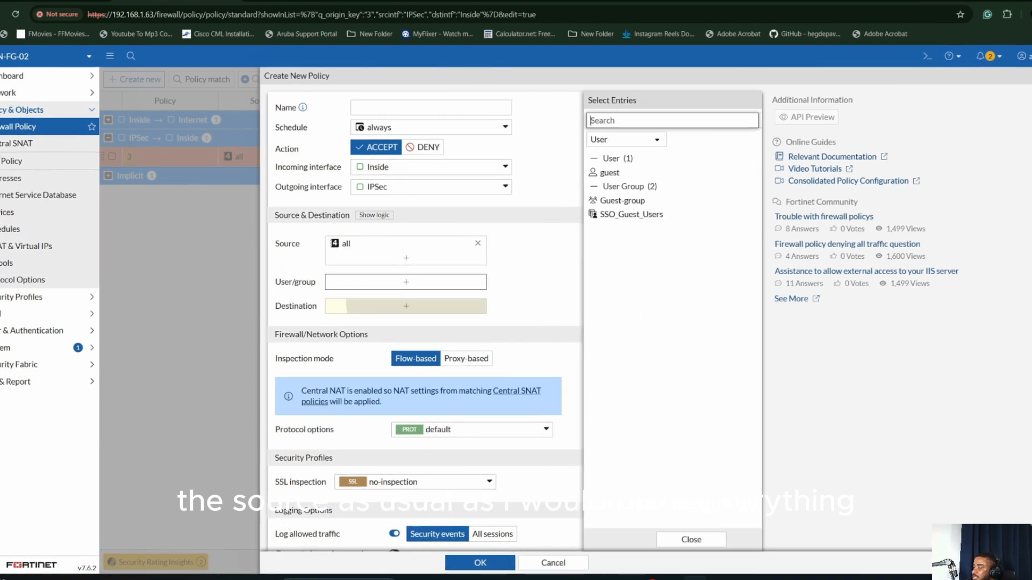
left_click(406, 306)
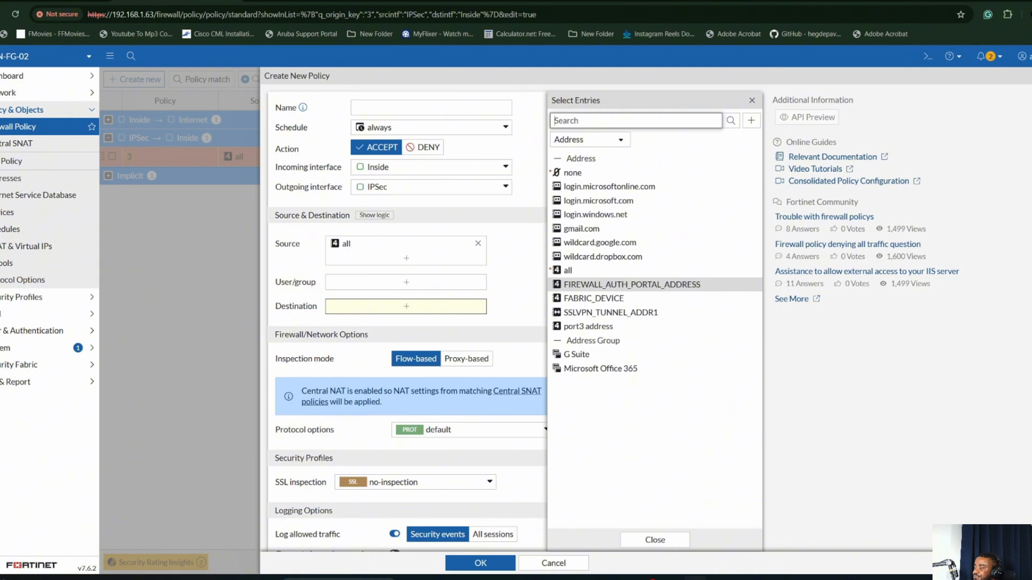
left_click(569, 271)
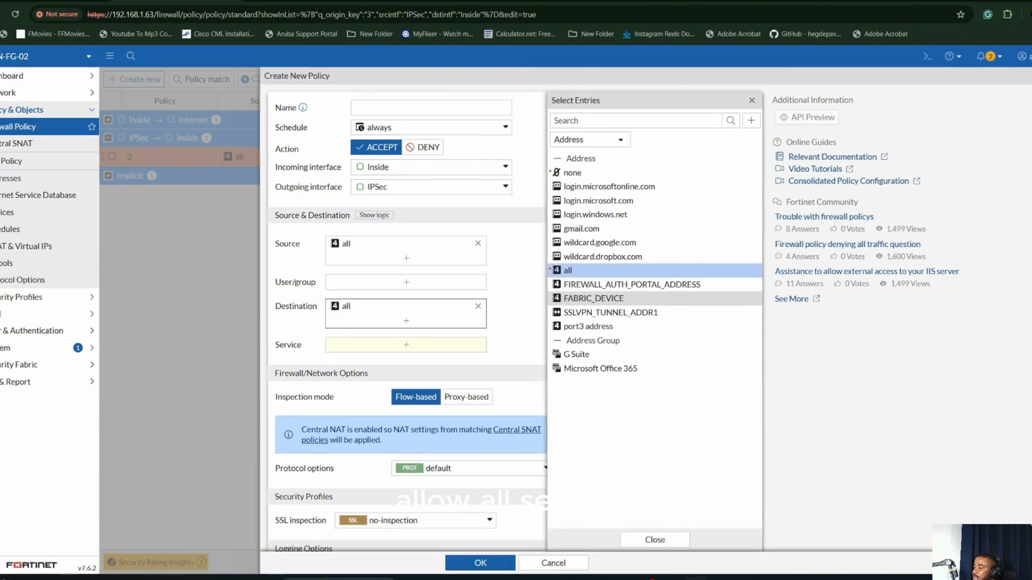
left_click(406, 344)
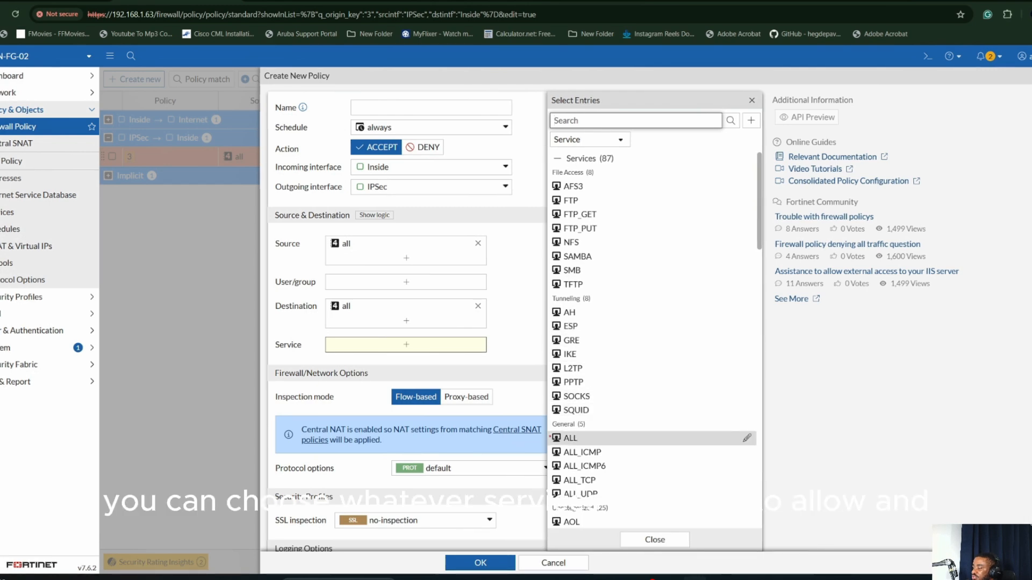
left_click(569, 438)
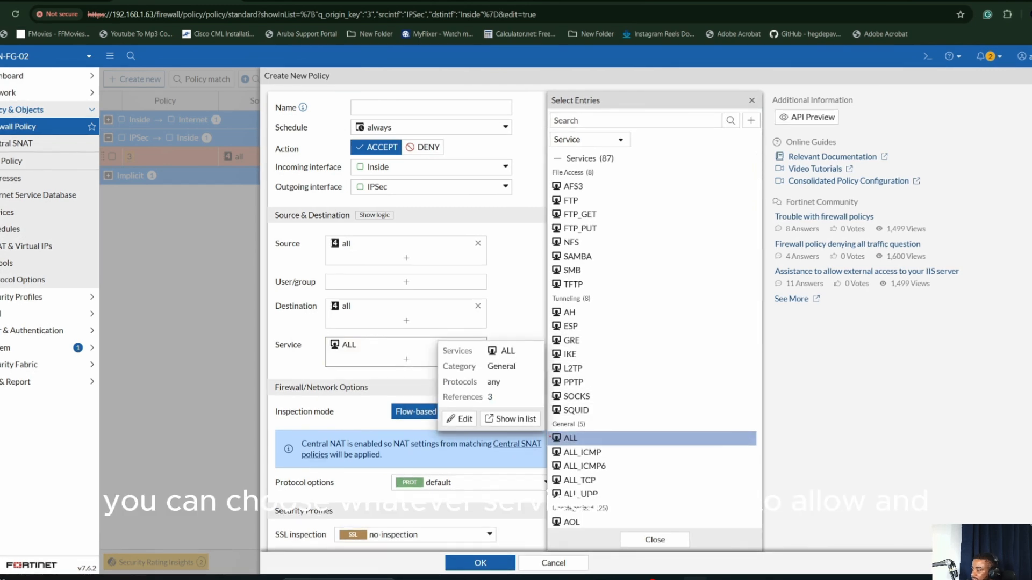
left_click(517, 322)
scroll(517, 323, "down", 4)
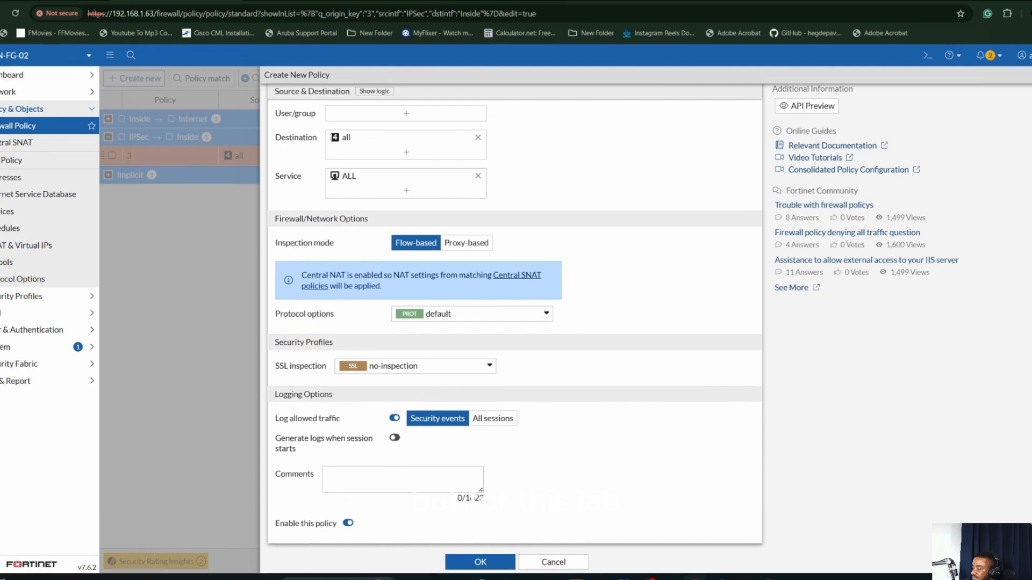
left_click(480, 563)
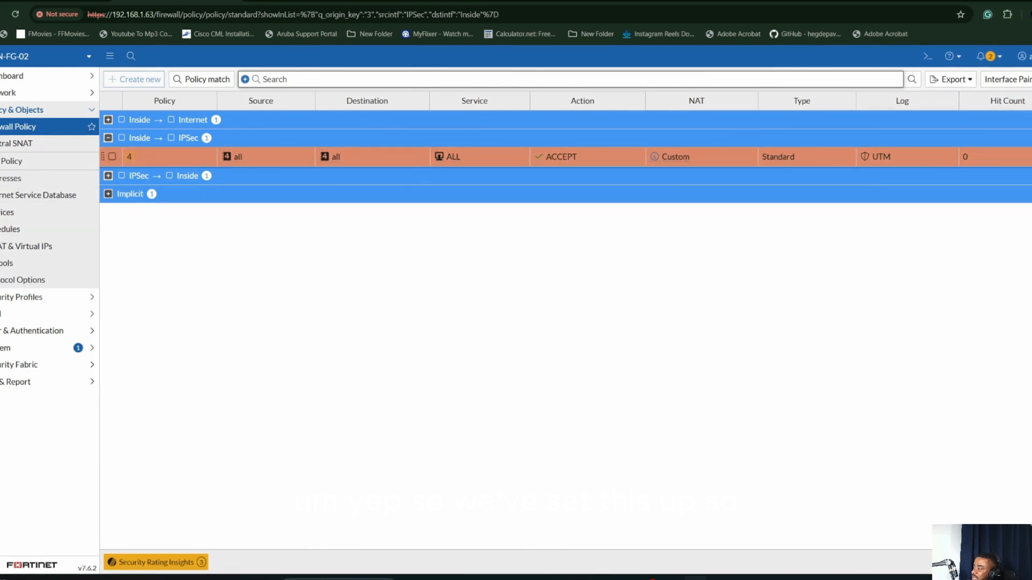
Open VPN > IPsec Tunnels to confirm CA-FG-02 is up.
left_click(32, 314)
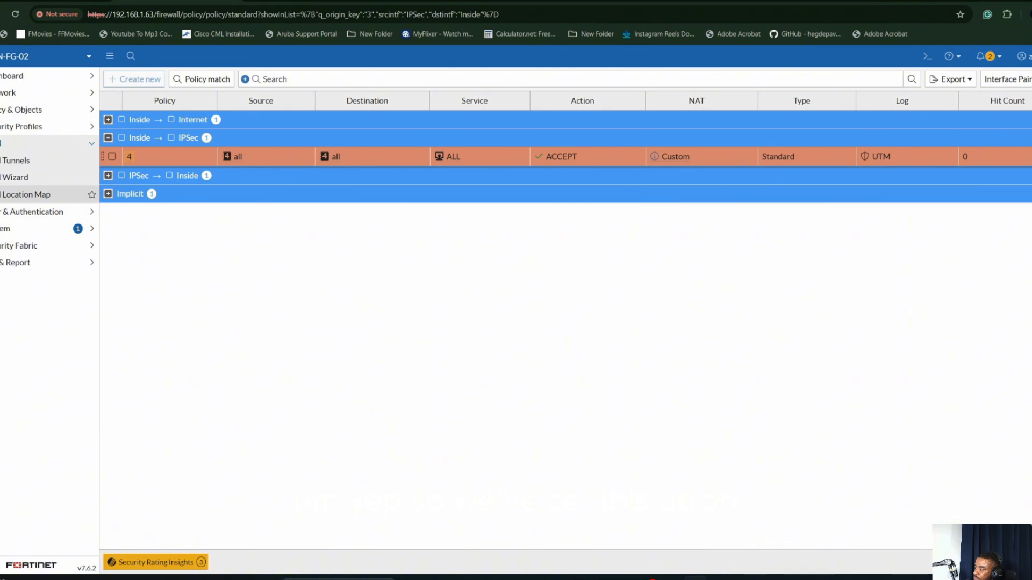
left_click(22, 160)
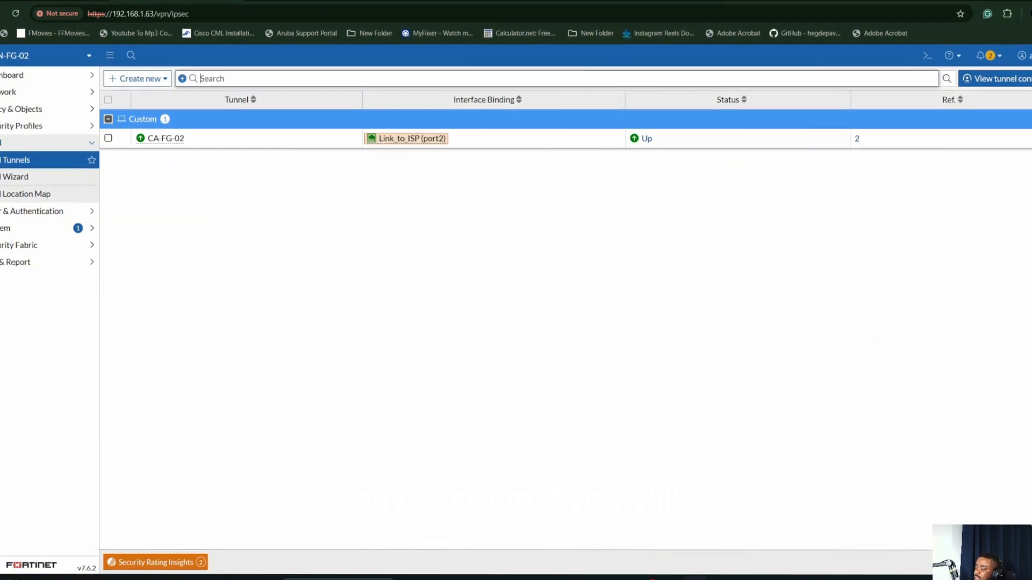
Rerun the trace to 192.168.20.20 on the PC-CA-W12 console.
key("alt+Tab")
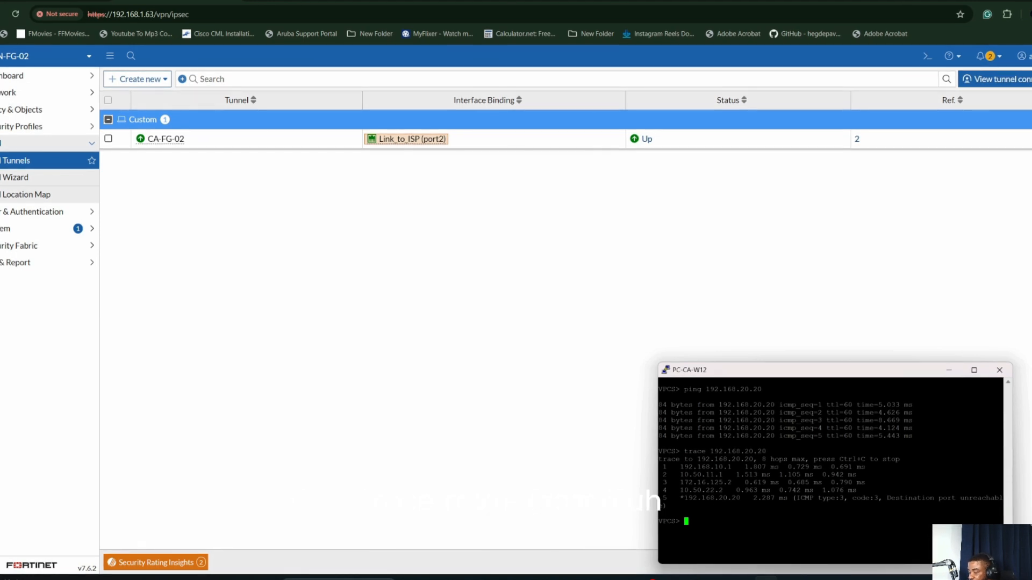
key("Up")
key("Return")
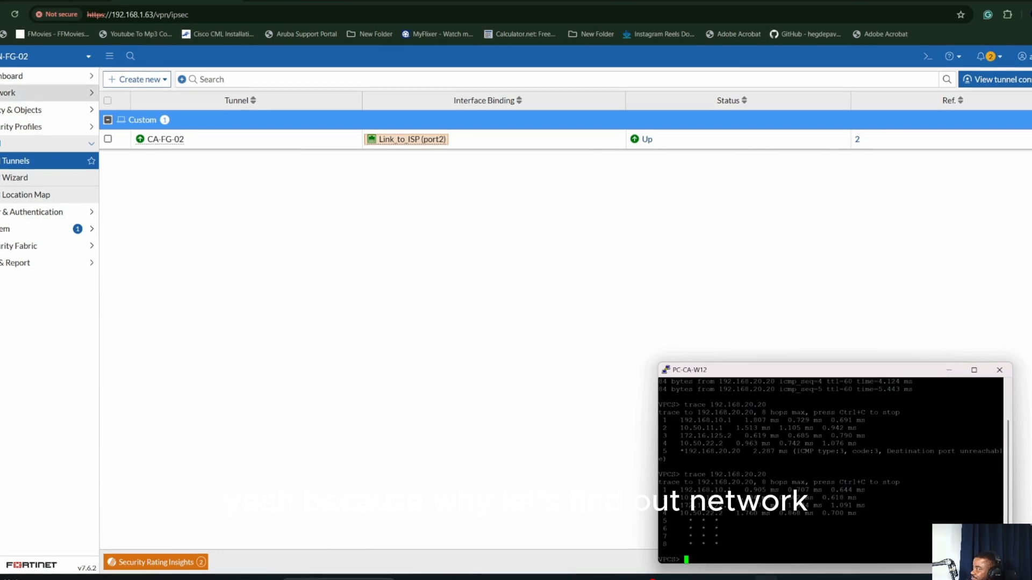
Open CA-FG-02's static routes to check the 192.168.20.0/24 route via Link_to_ISP.
left_click(11, 92)
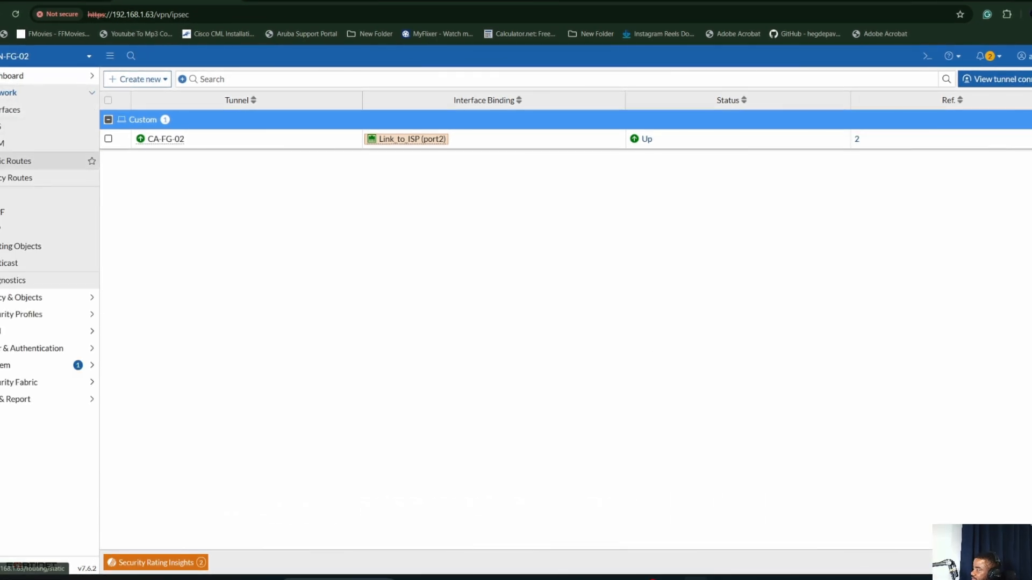
left_click(19, 160)
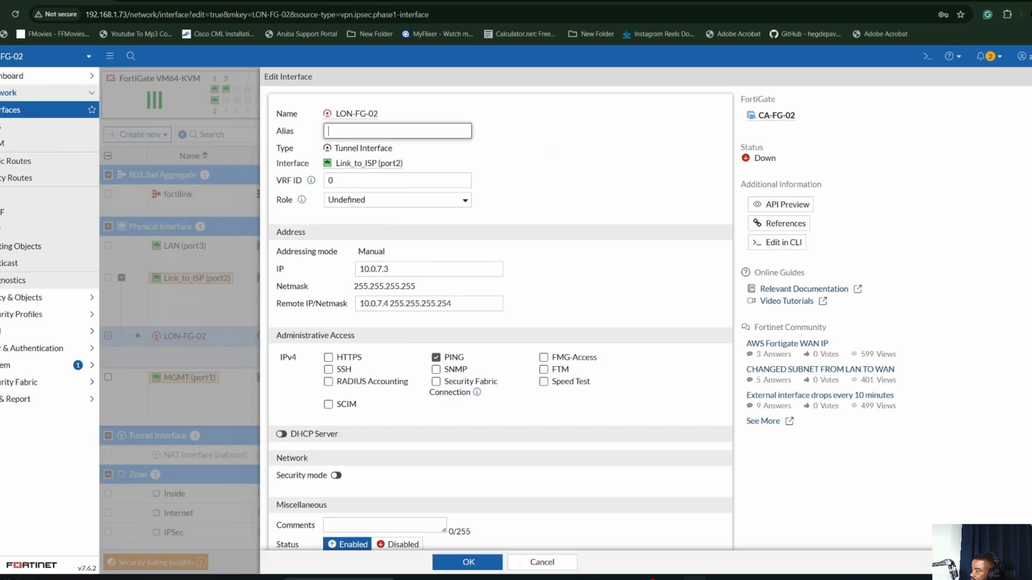
left_click(18, 161)
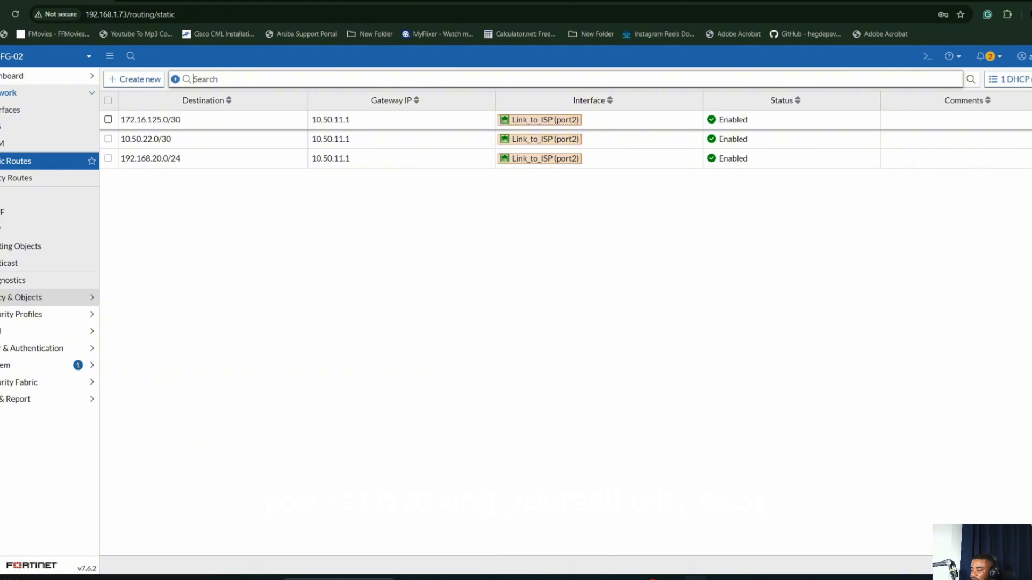
left_click(22, 297)
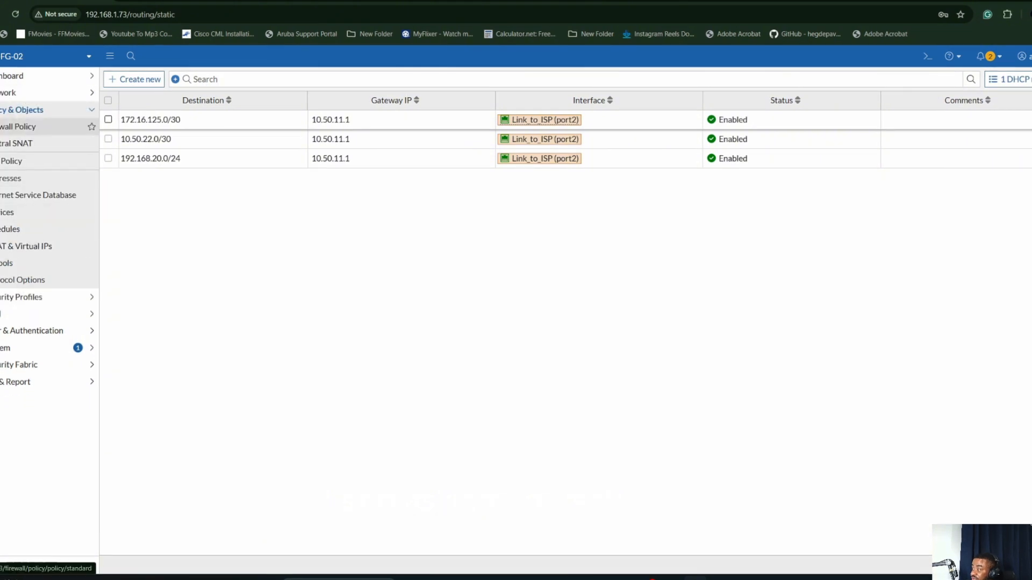
Review CA-FG-02's firewall policies, inspecting the Internet interface and Inside_to_WAN policy.
left_click(22, 126)
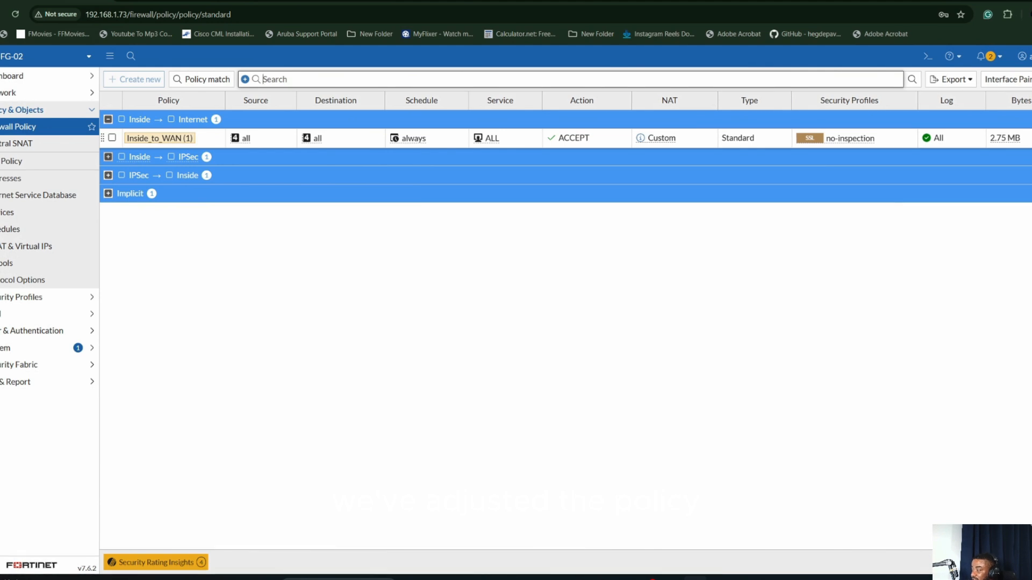
mouse_move(203, 120)
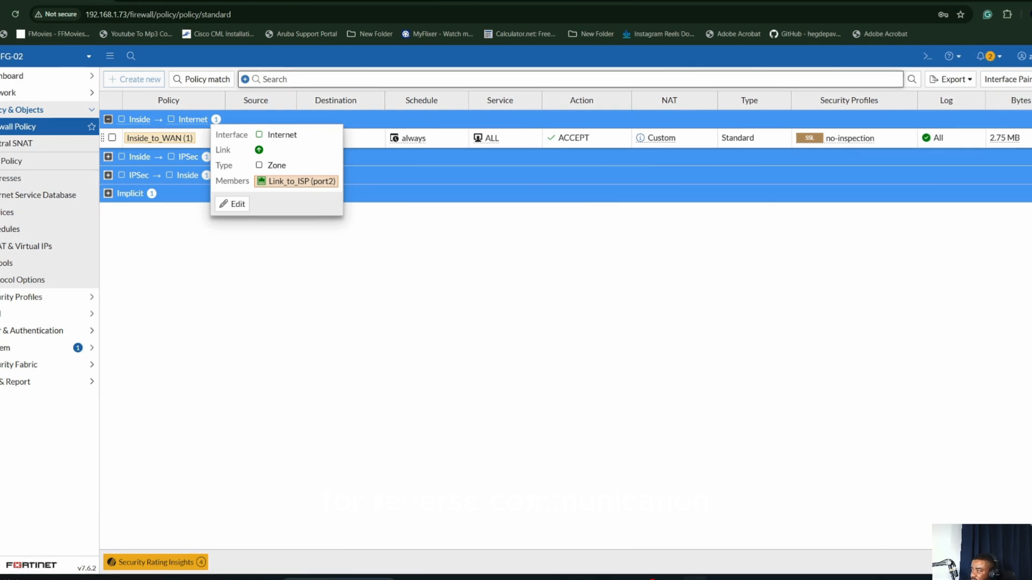
mouse_move(159, 138)
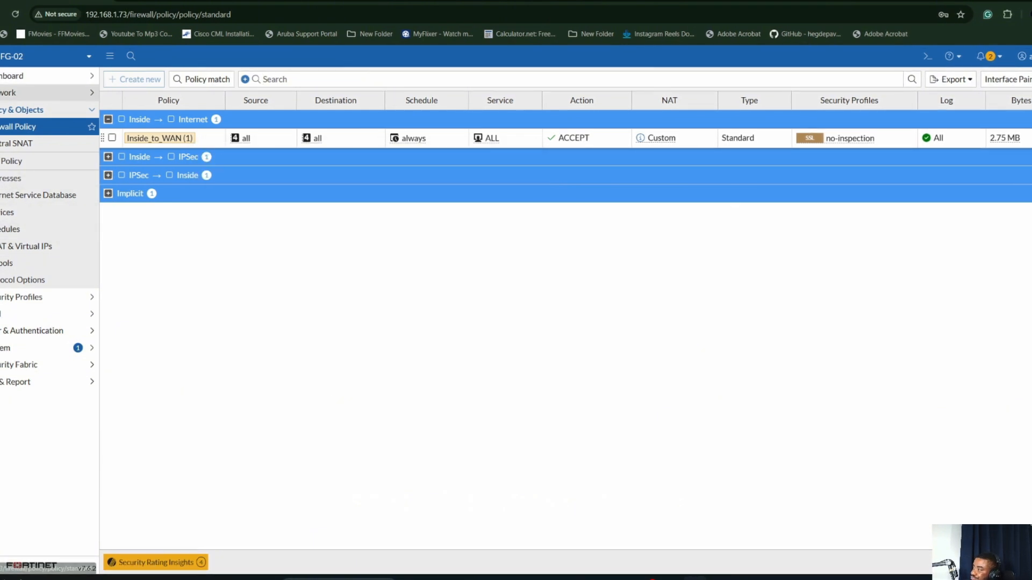
left_click(8, 92)
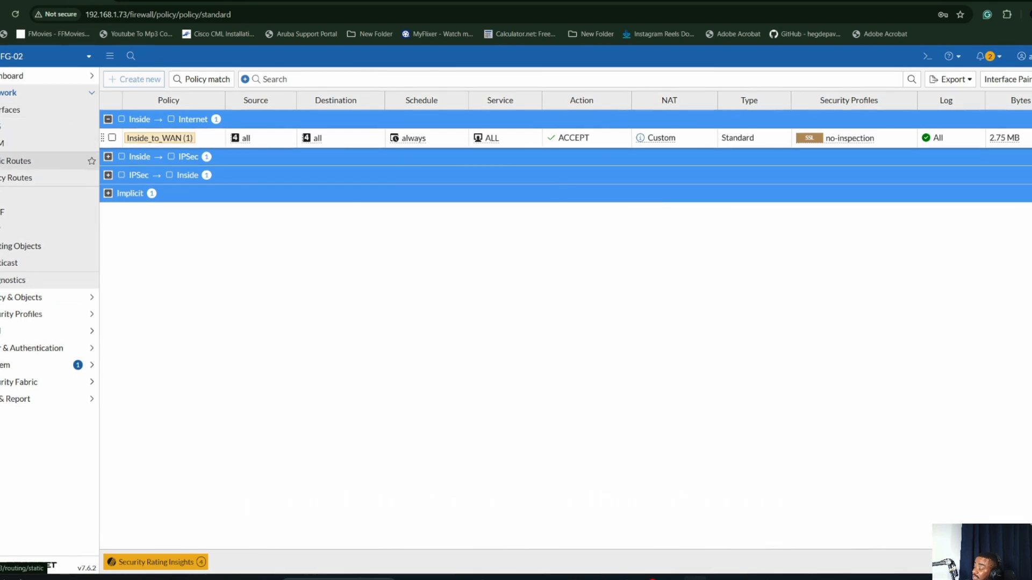
On CA-FG-02, route 192.168.20.0/24 through the LON-FG-02 tunnel interface instead of Link_to_ISP.
left_click(16, 161)
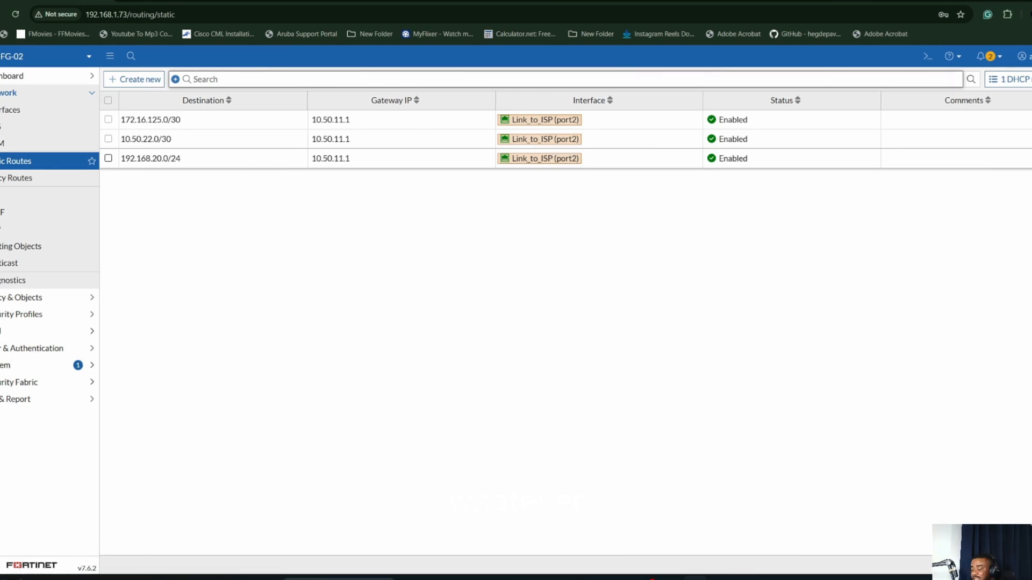
left_click(537, 158)
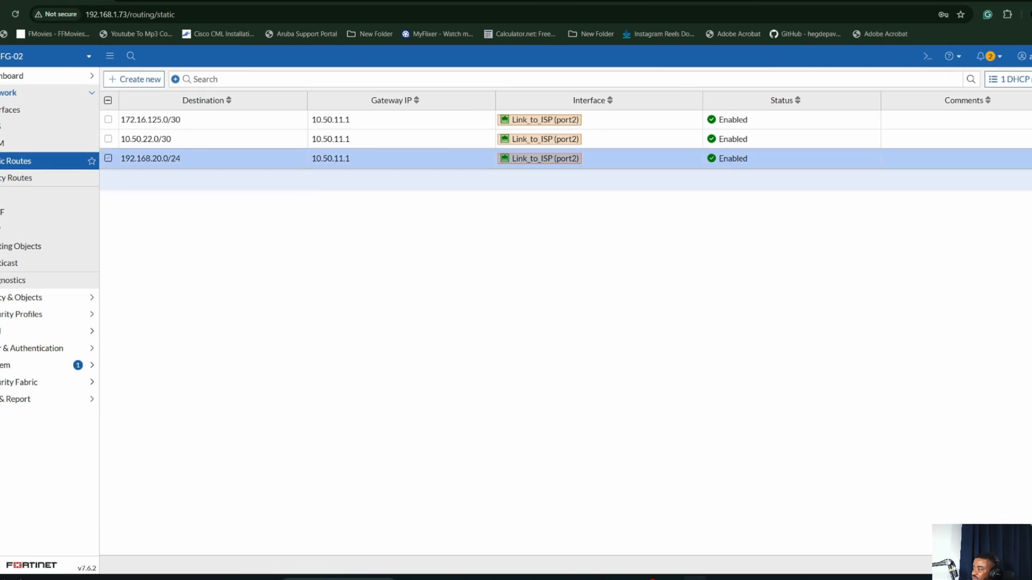
left_click(450, 179)
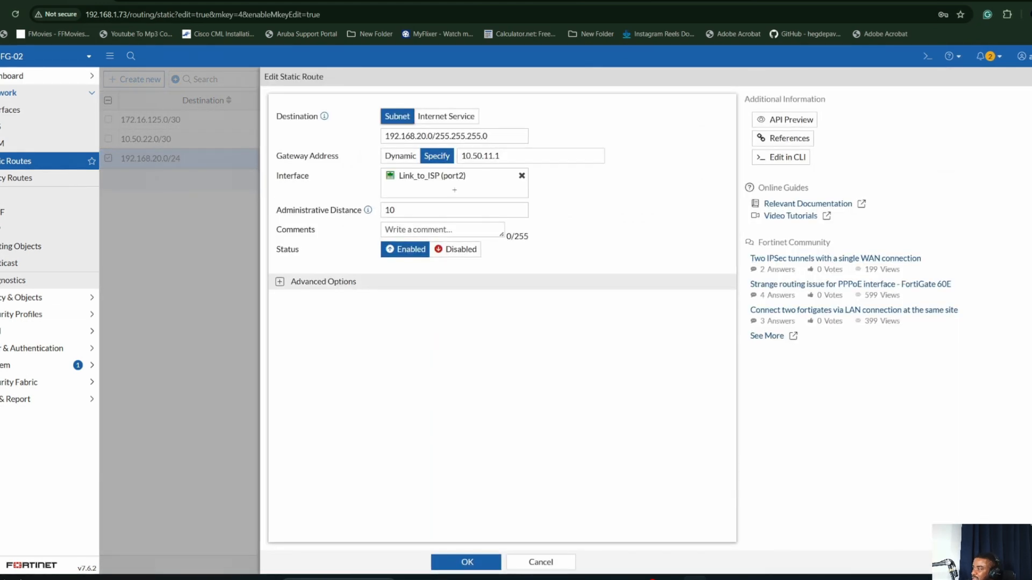
left_click(455, 190)
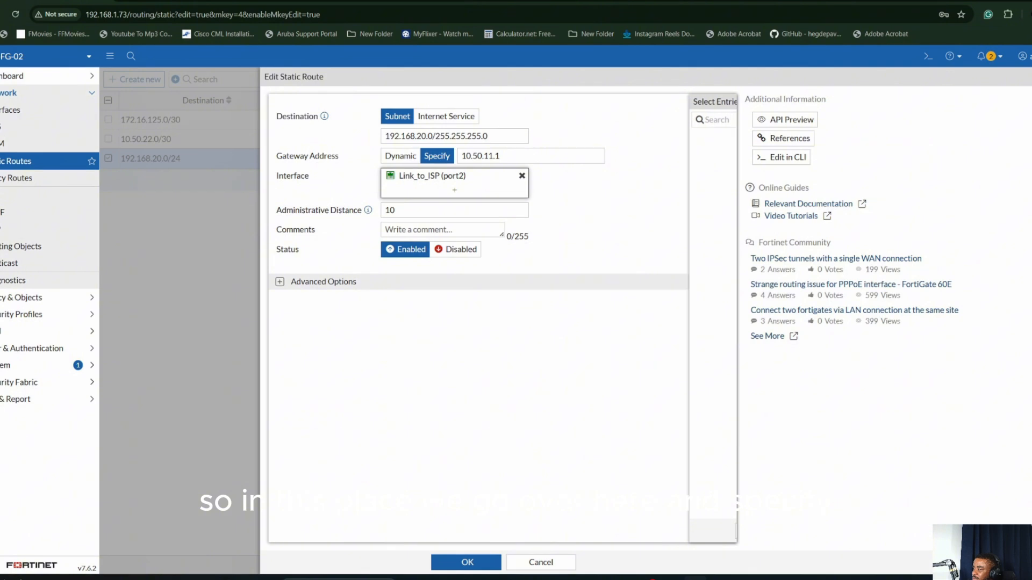
left_click(616, 151)
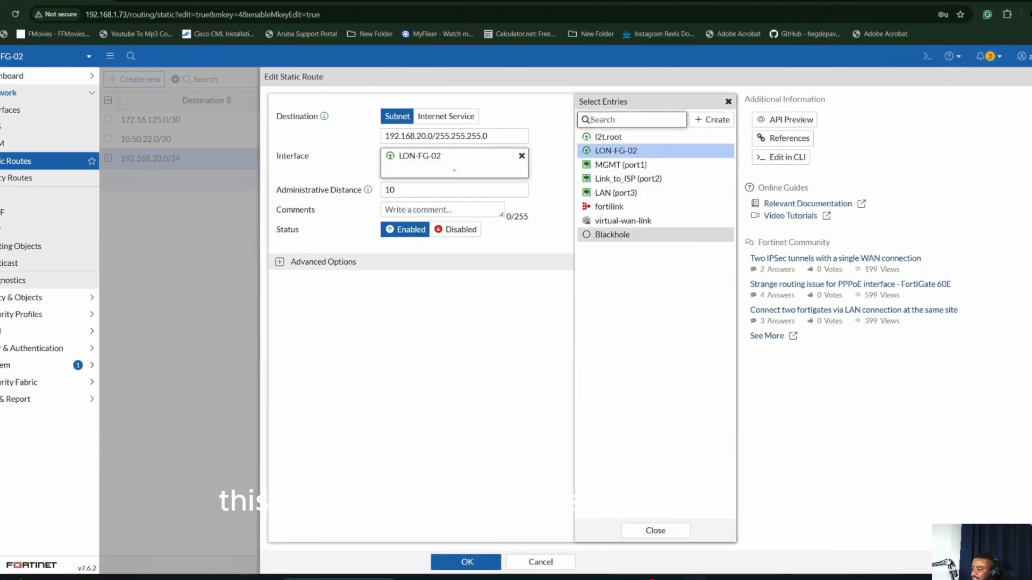
left_click(655, 530)
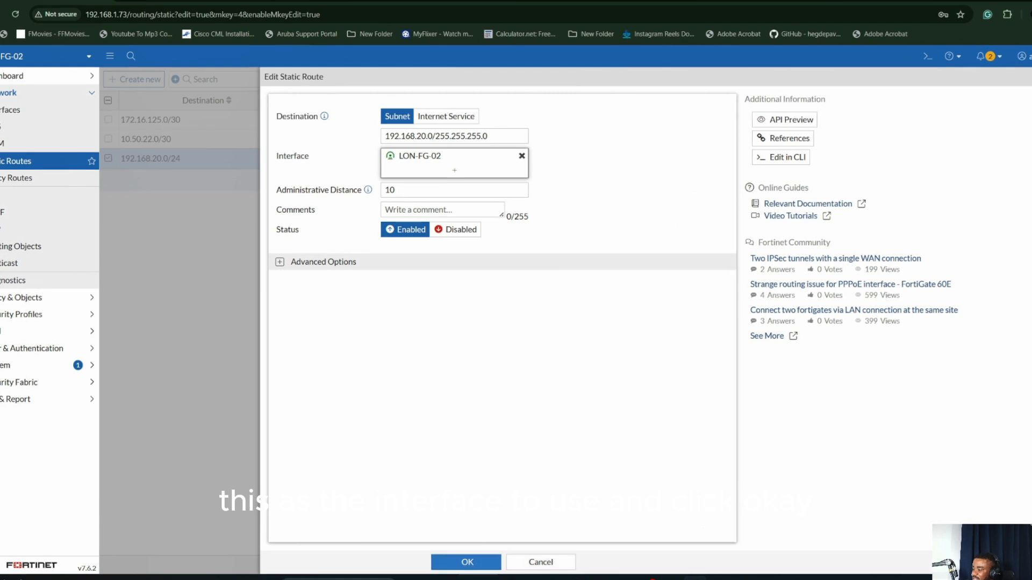
left_click(466, 562)
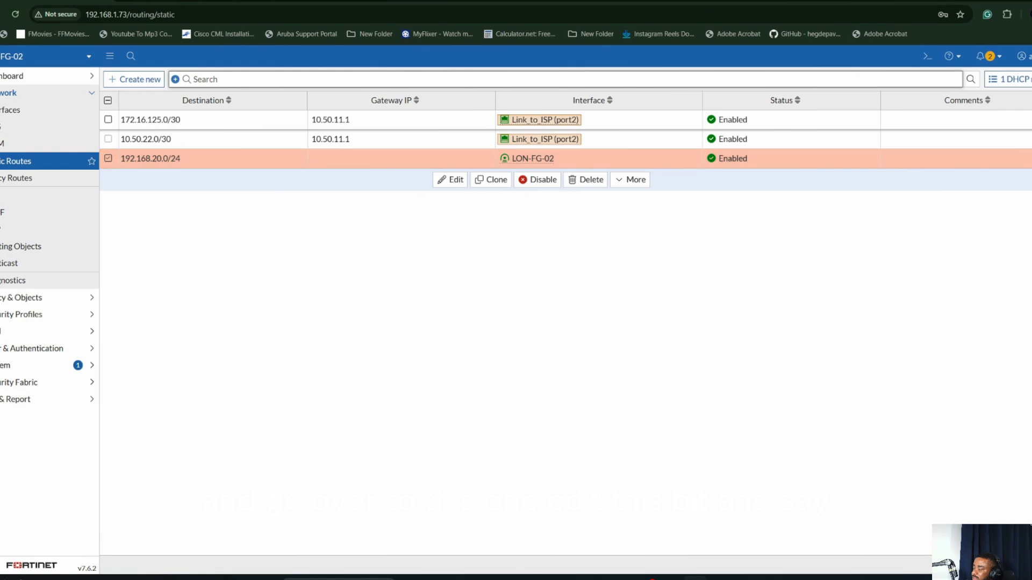
left_click(175, 1)
Point LON-FG-02's 192.168.10.0/24 static route at the CA-FG-02 tunnel, then run the traceroute to 192.168.20.20.
left_click(303, 158)
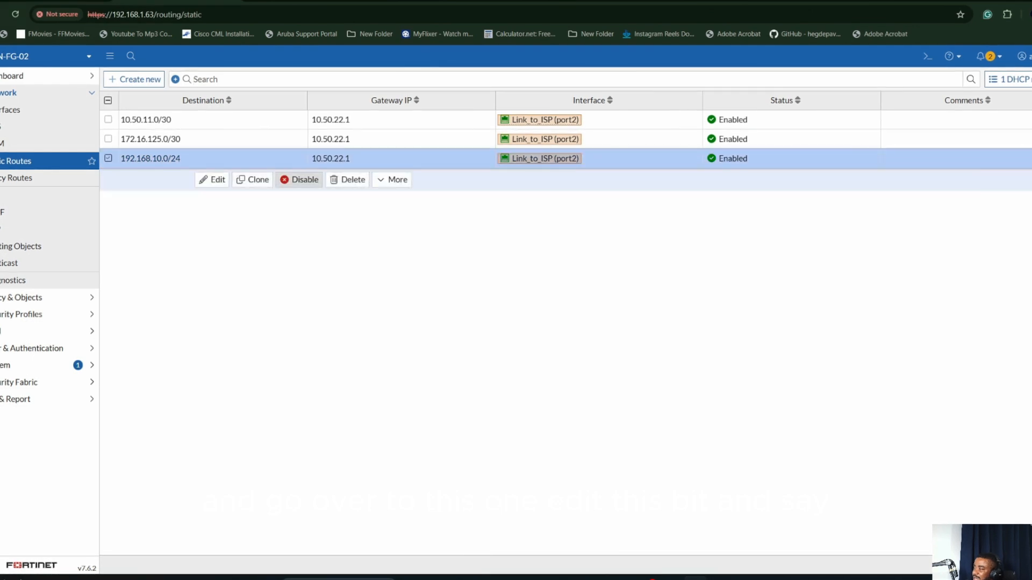
left_click(211, 179)
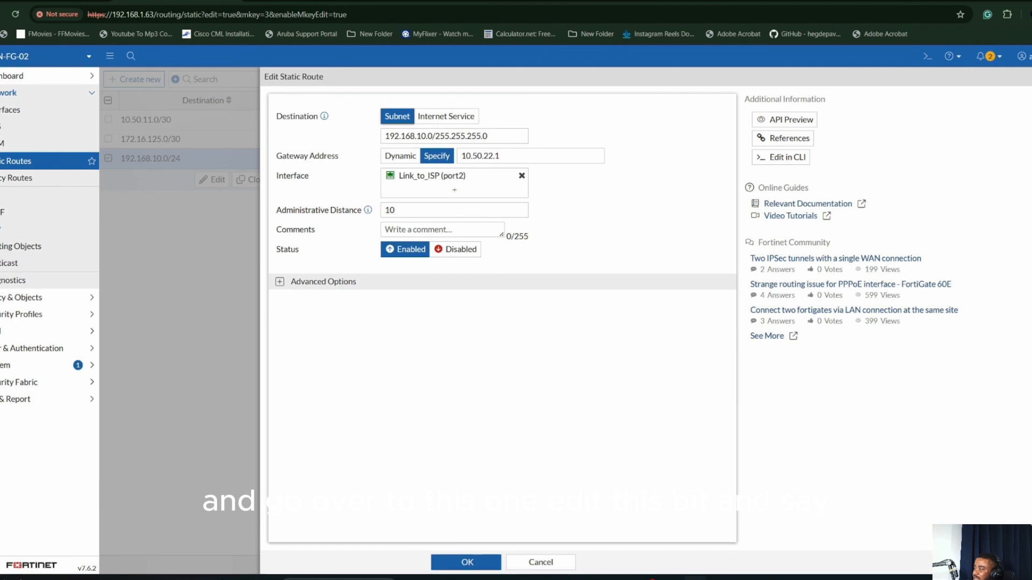
left_click(454, 190)
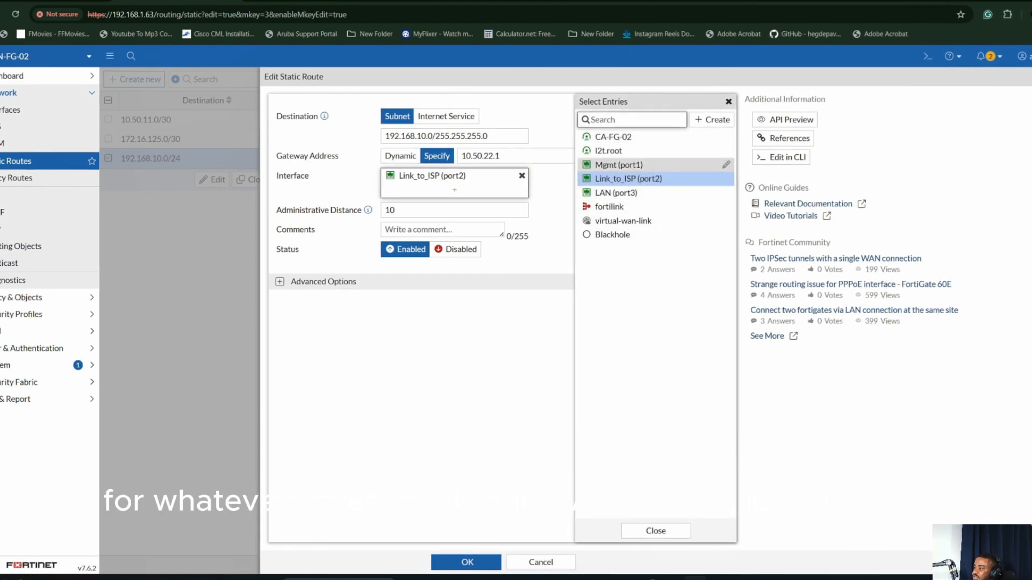
left_click(613, 137)
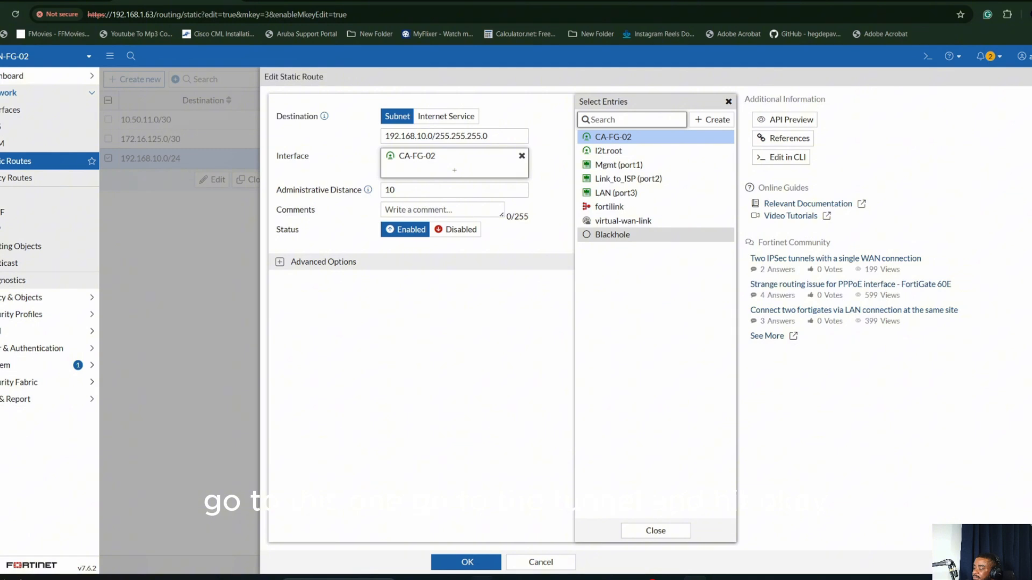
left_click(467, 563)
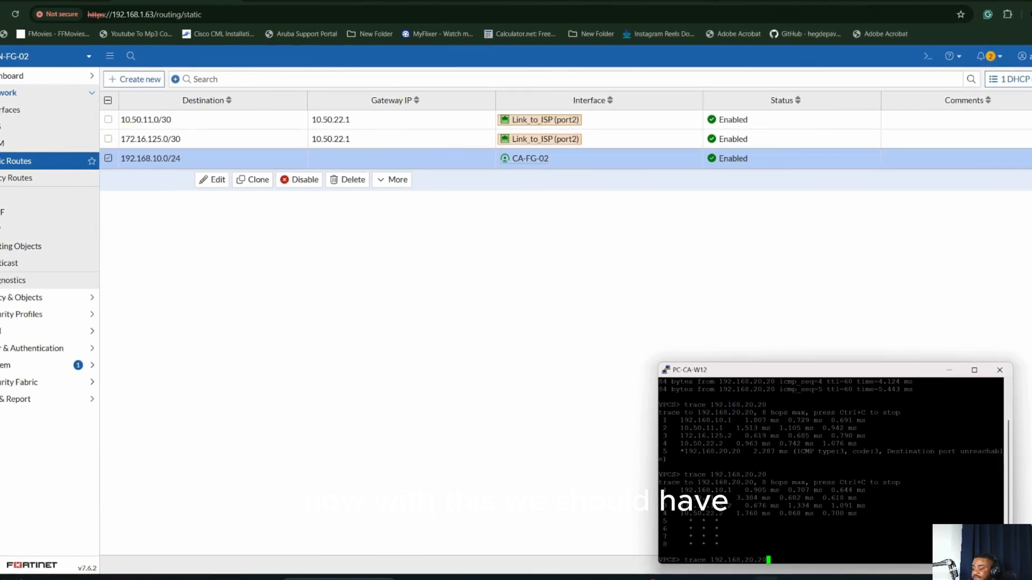
key("Return")
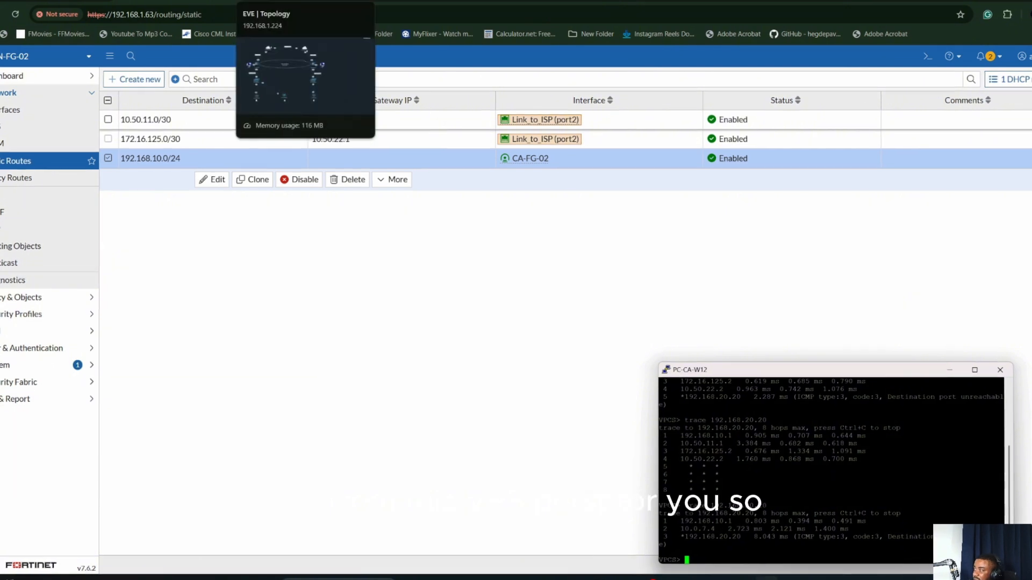
Return to the PC-CA-W12 console from the EVE topology page to review the three-hop trace to 192.168.20.20.
left_click(301, 1)
key("alt+Tab")
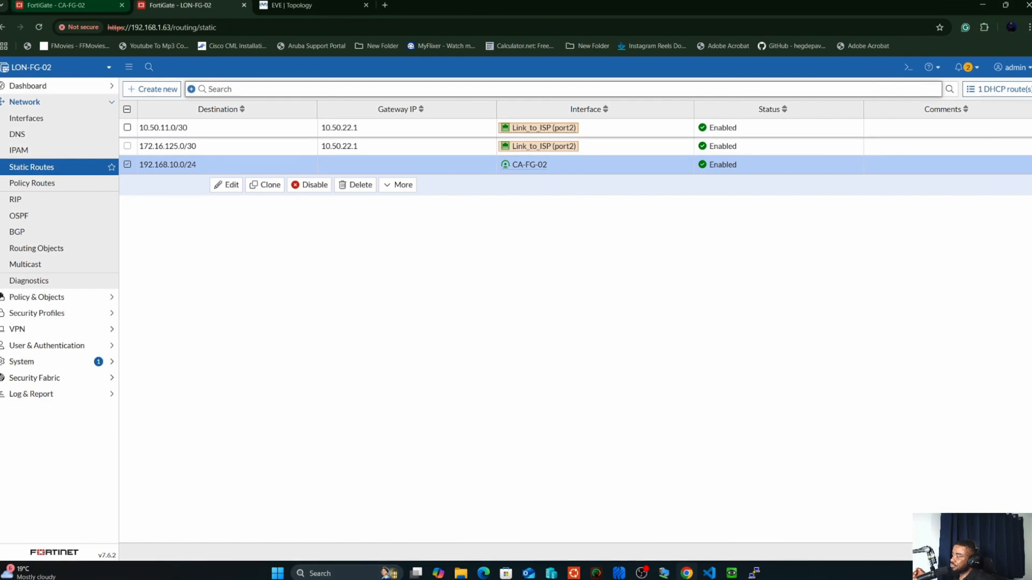
Check that the London FortiGate's IPsec tunnel to CA-FG-02 shows Up.
left_click(32, 329)
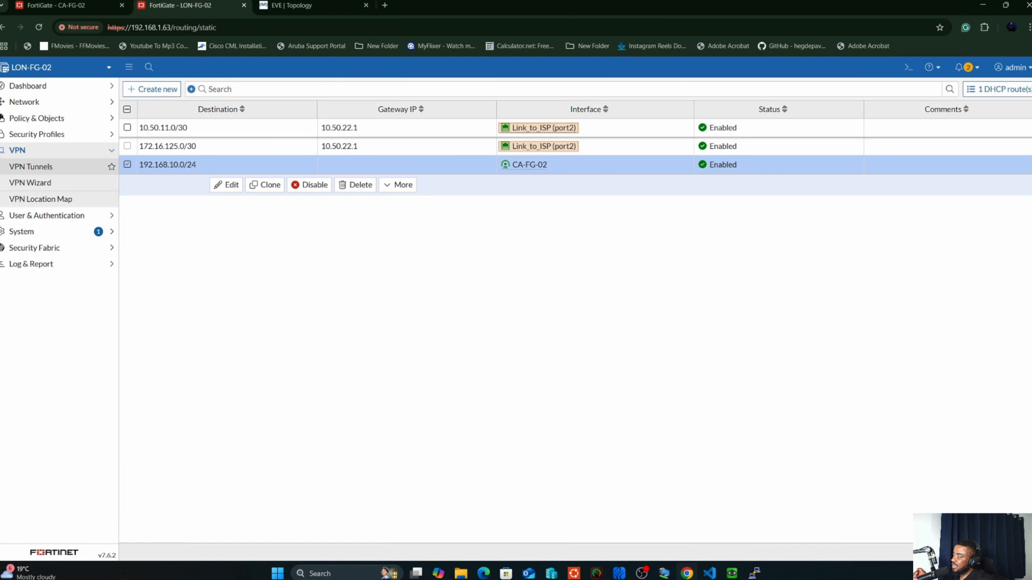
left_click(40, 167)
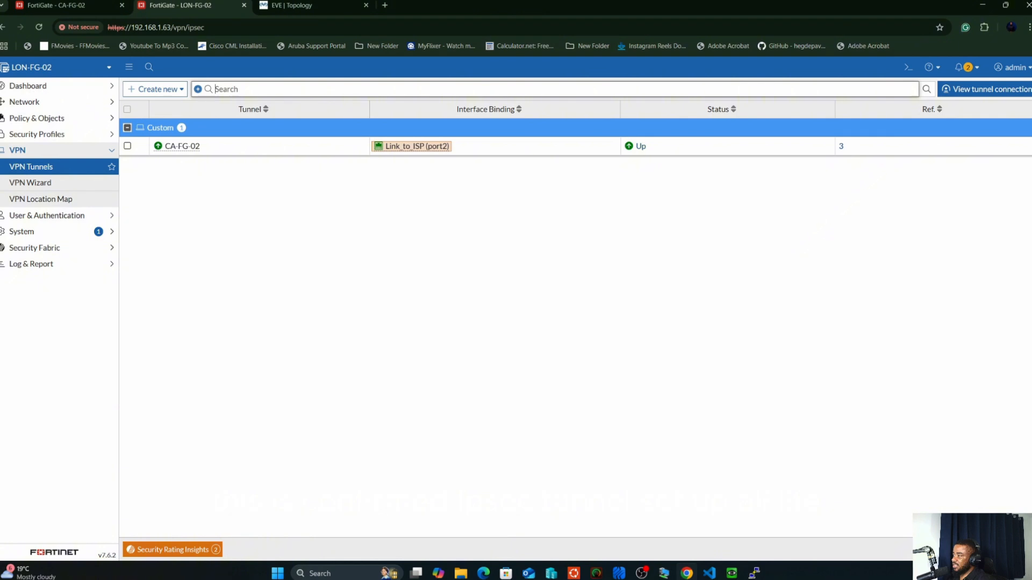
mouse_move(193, 146)
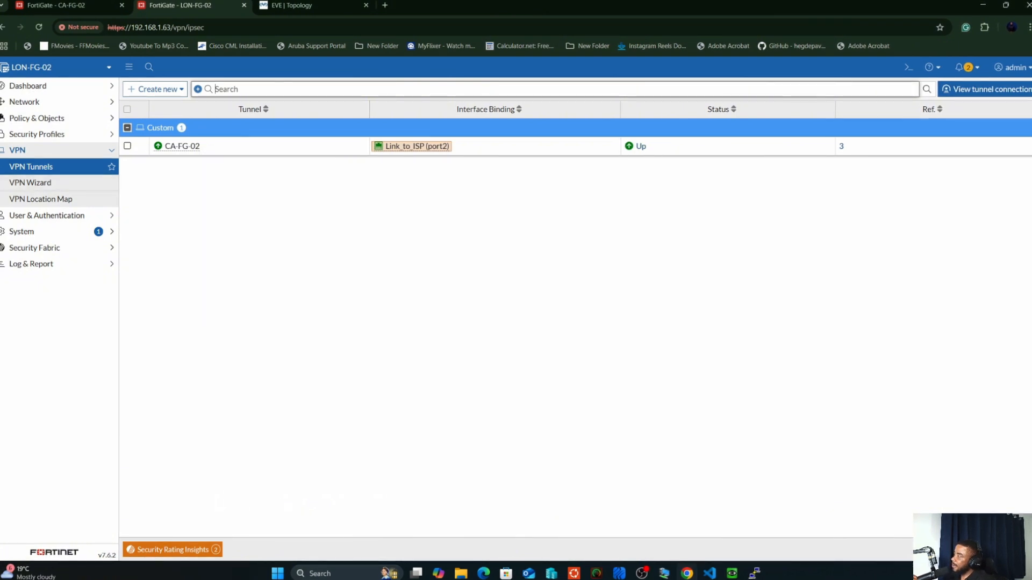
Check that CA-FG-02's IPsec tunnel to LON-FG-02 shows Up on Link_to_ISP (port2).
left_click(65, 6)
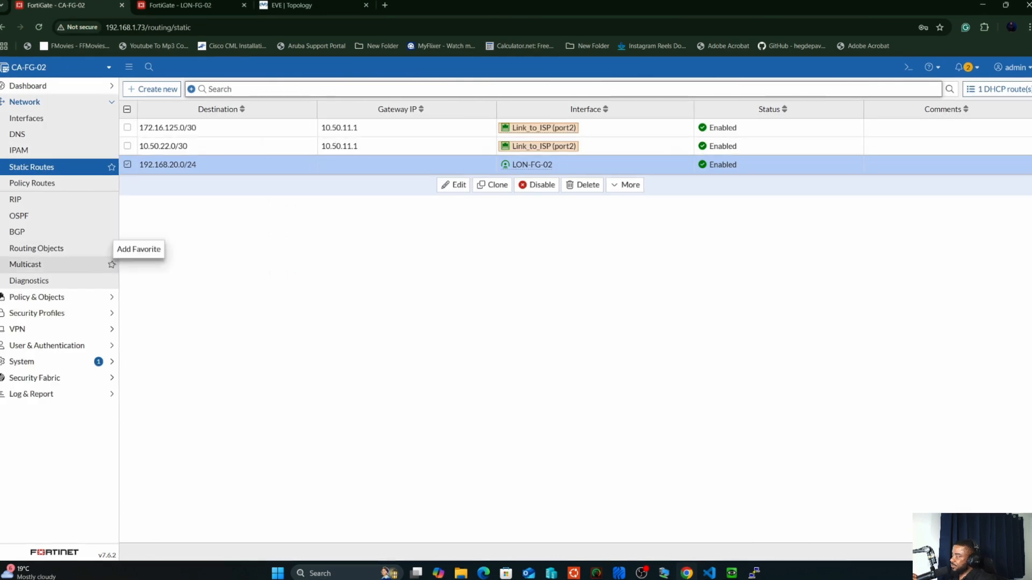
left_click(17, 329)
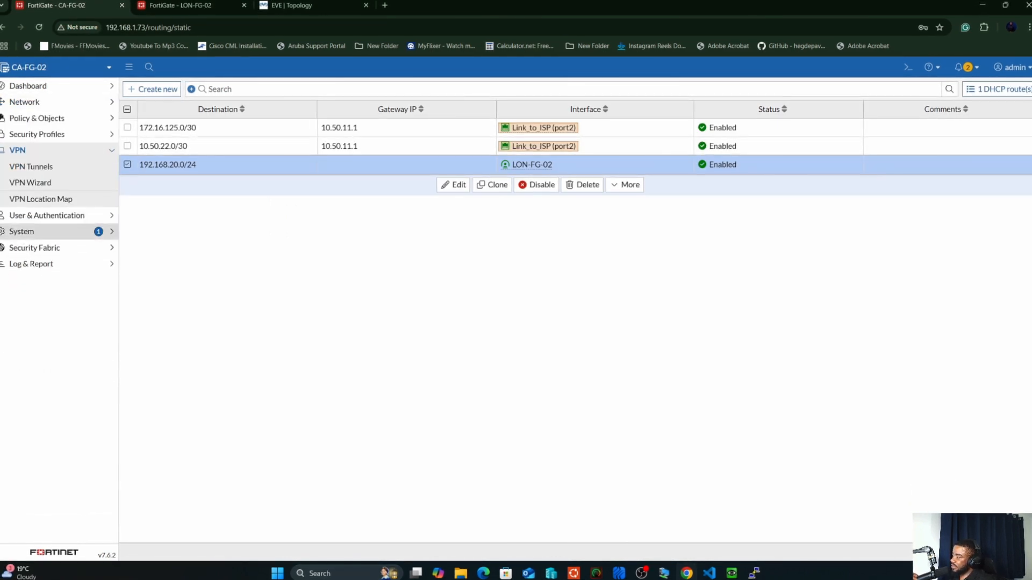
left_click(31, 167)
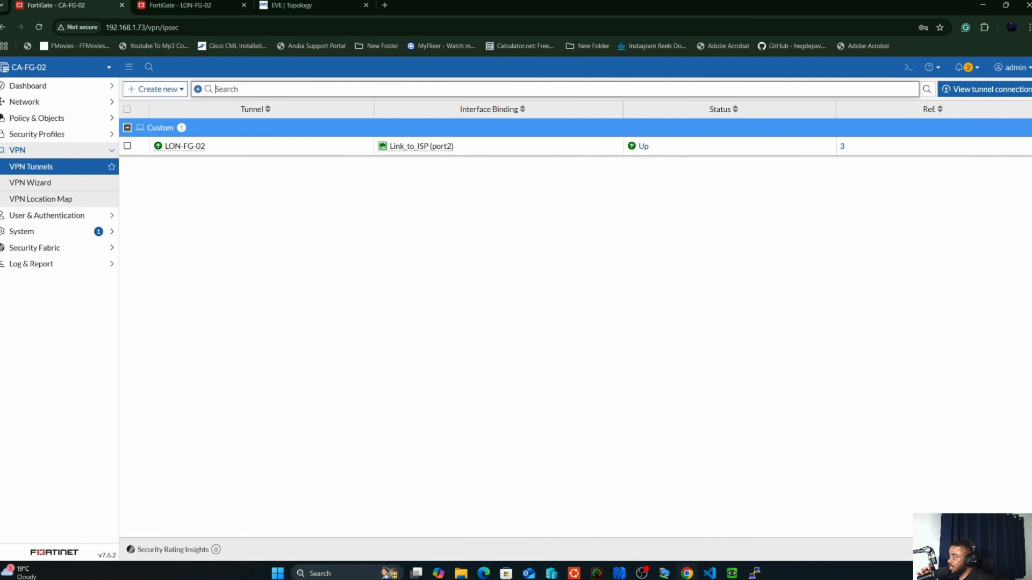